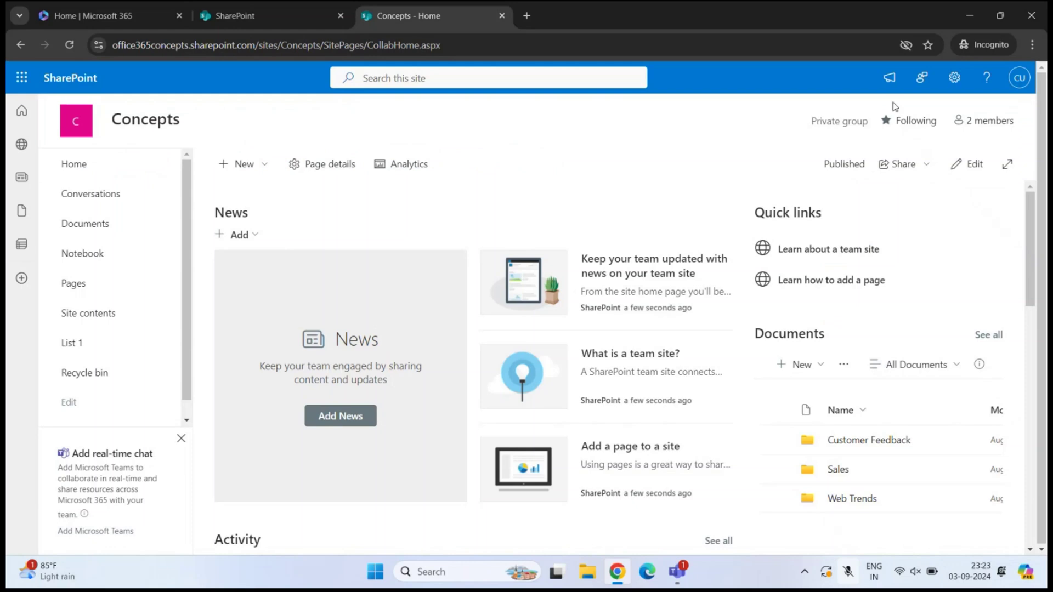
# Open the Concepts site's advanced permissions settings and display its list of permission levels.
pyautogui.click(955, 78)
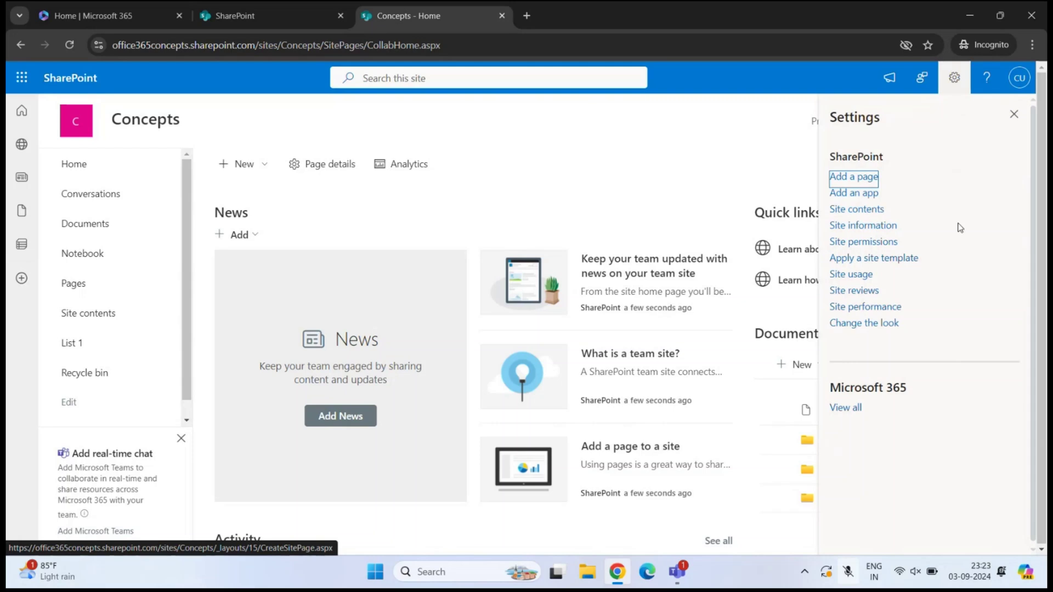
pyautogui.click(859, 245)
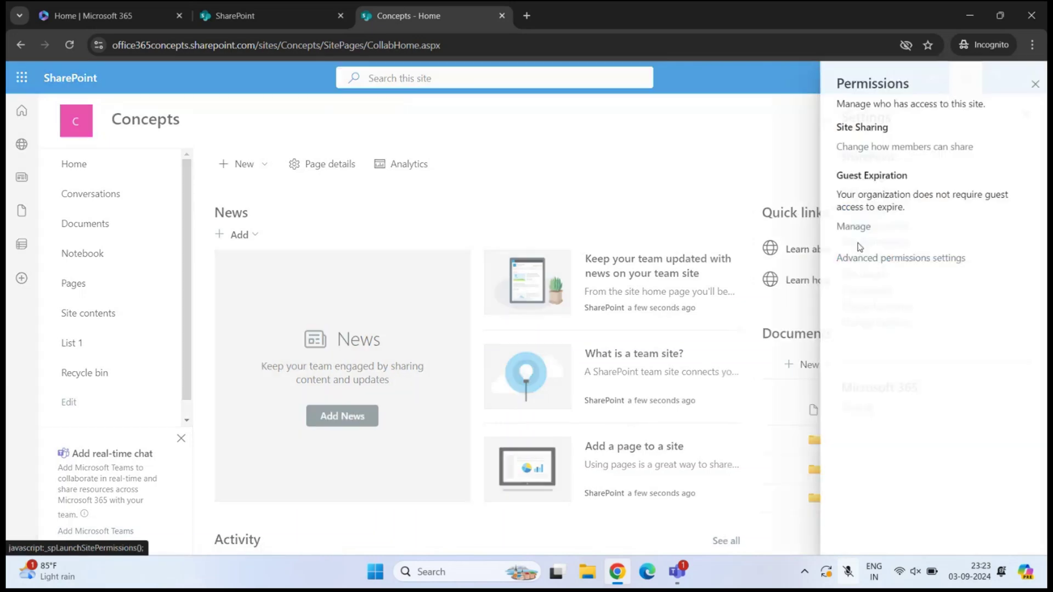
pyautogui.click(899, 399)
pyautogui.hotkey('alt', 'Left')
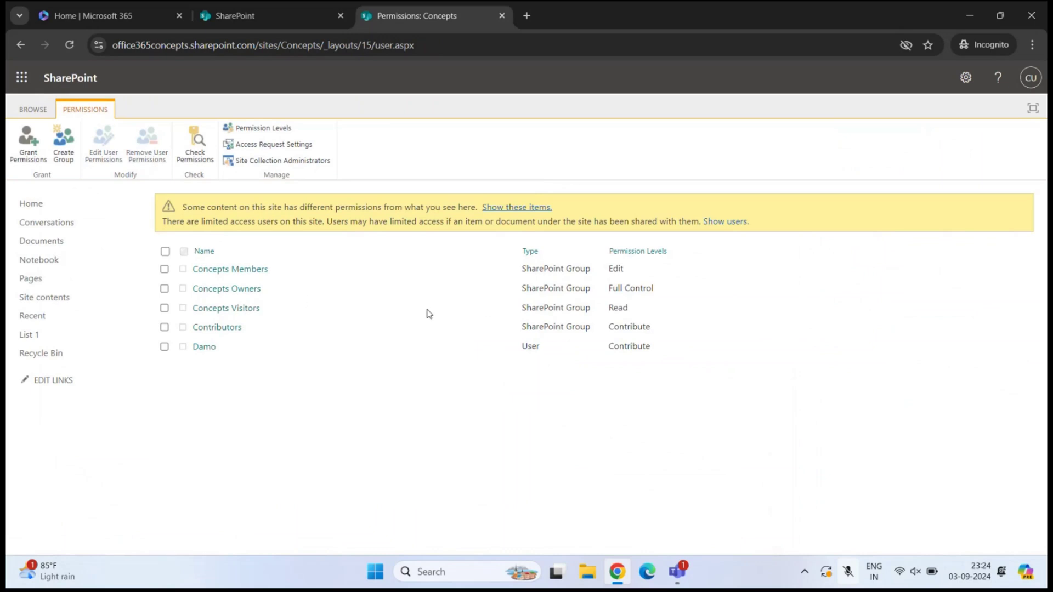
pyautogui.click(260, 133)
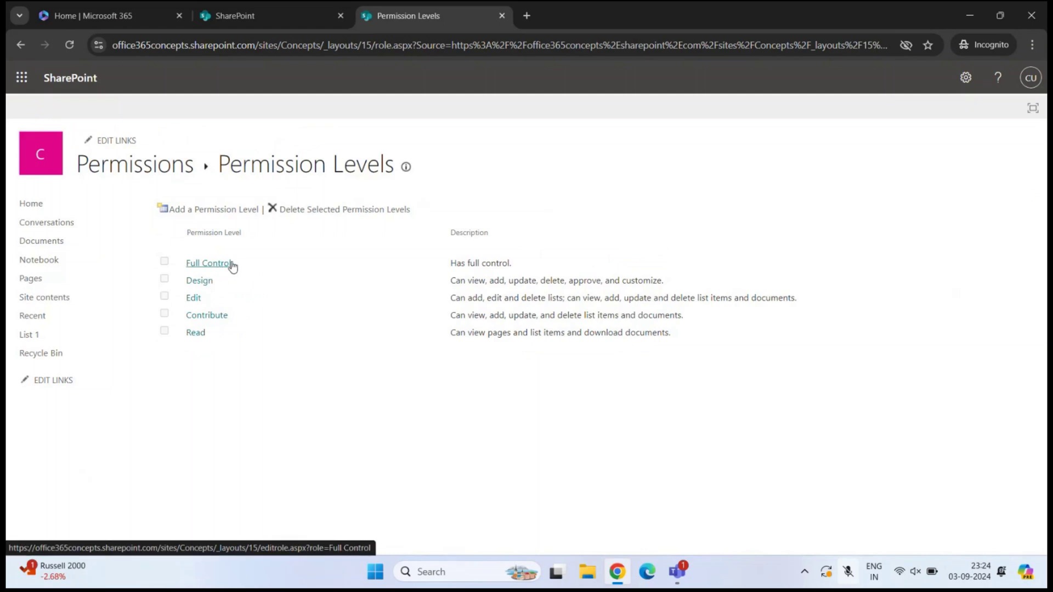
pyautogui.tripleClick(518, 265)
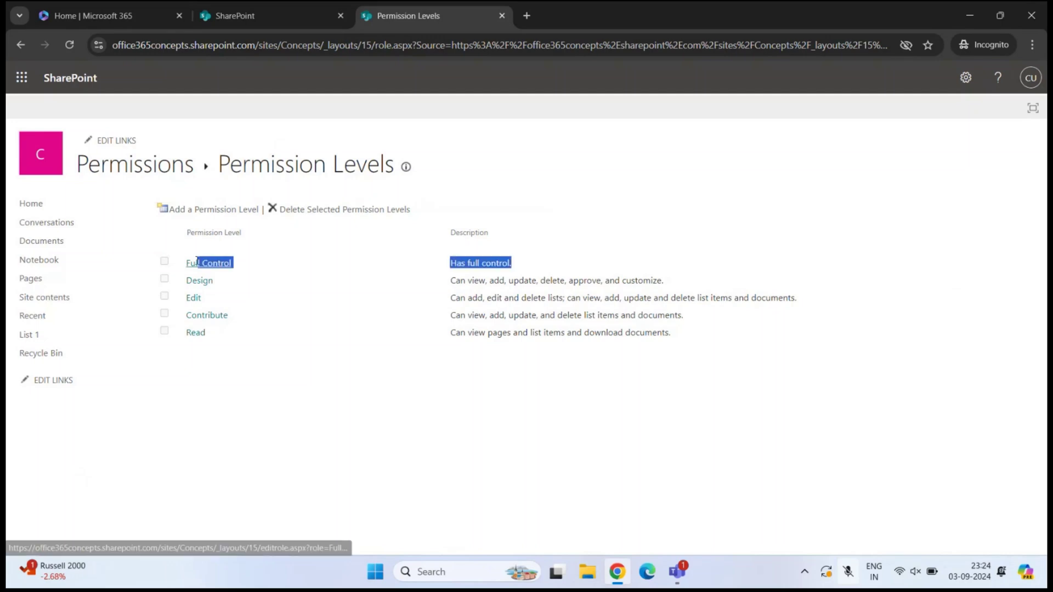
pyautogui.click(520, 266)
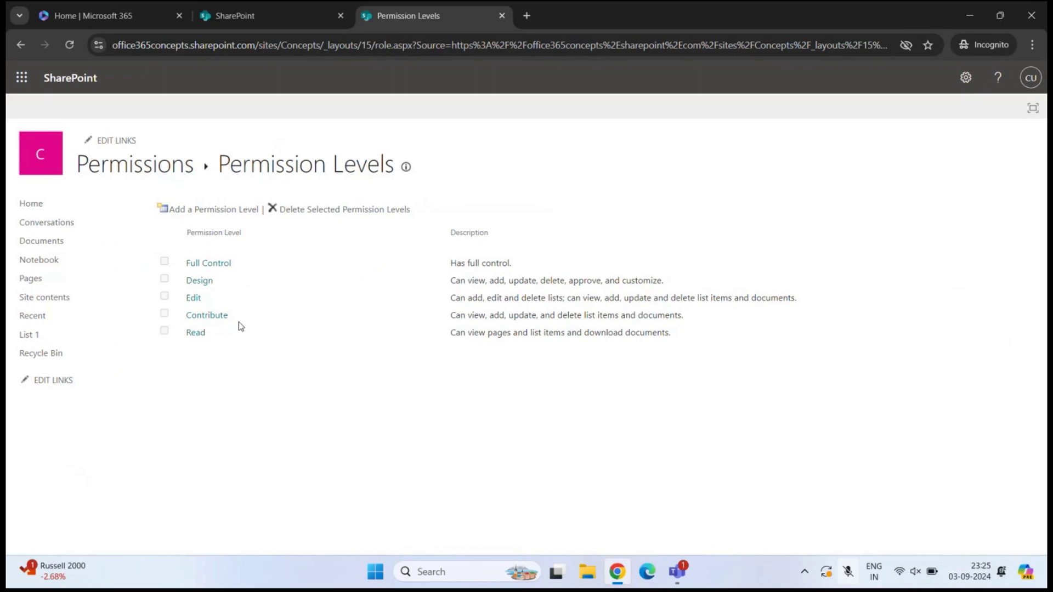
# Open the Full Control permission level and review its list permissions.
pyautogui.click(211, 264)
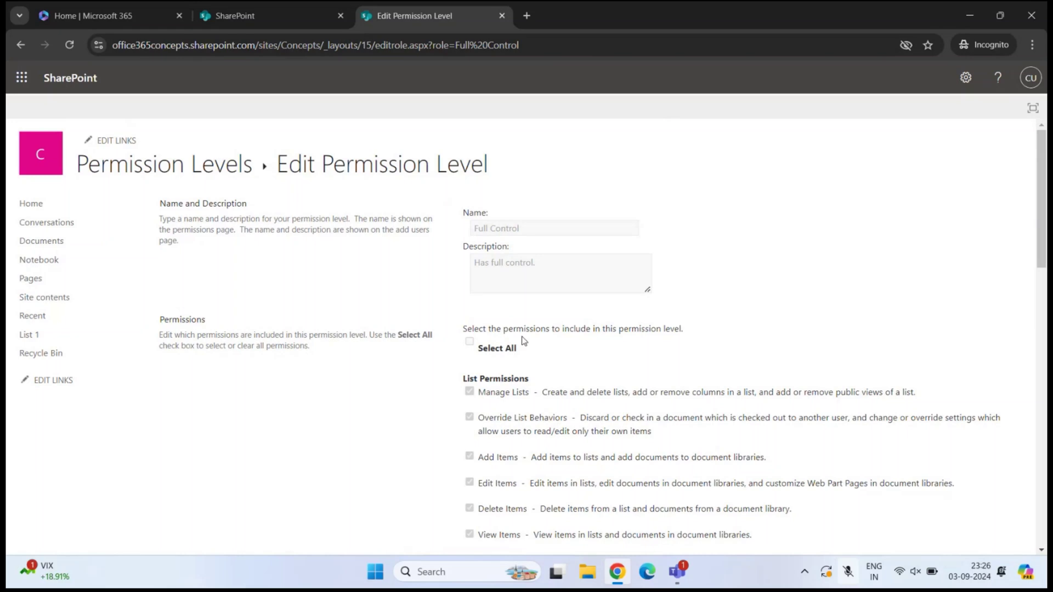
pyautogui.scroll(-2, 524, 341)
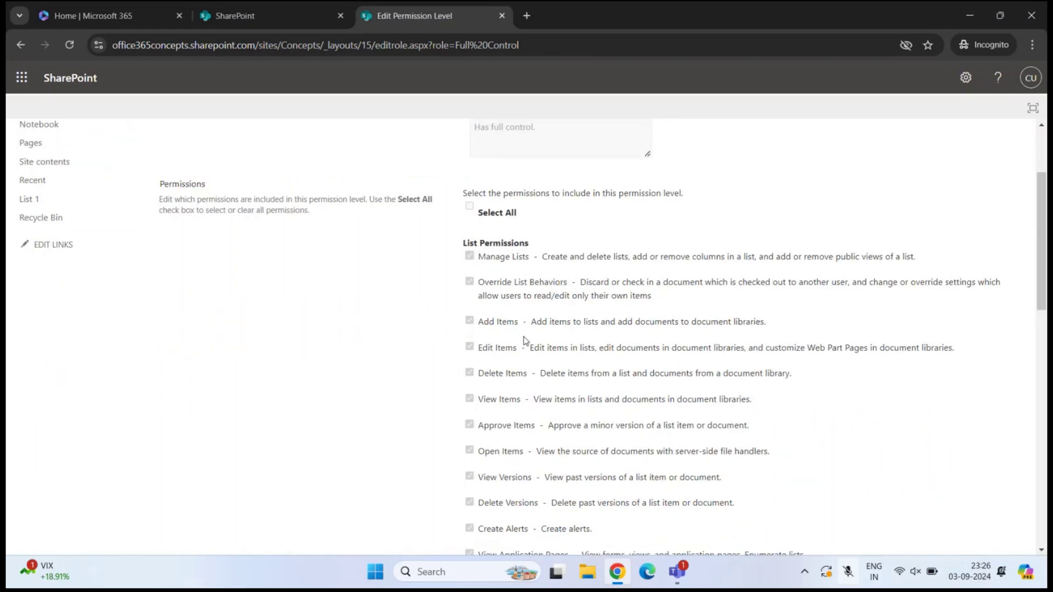
pyautogui.moveTo(467, 243); pyautogui.dragTo(559, 248)
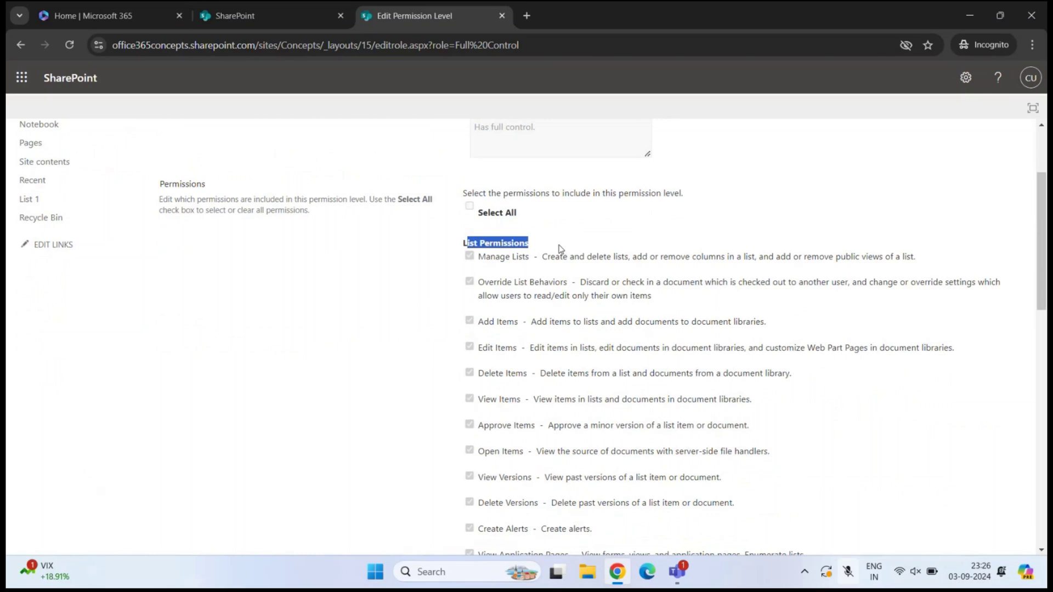
pyautogui.scroll(-1, 571, 334)
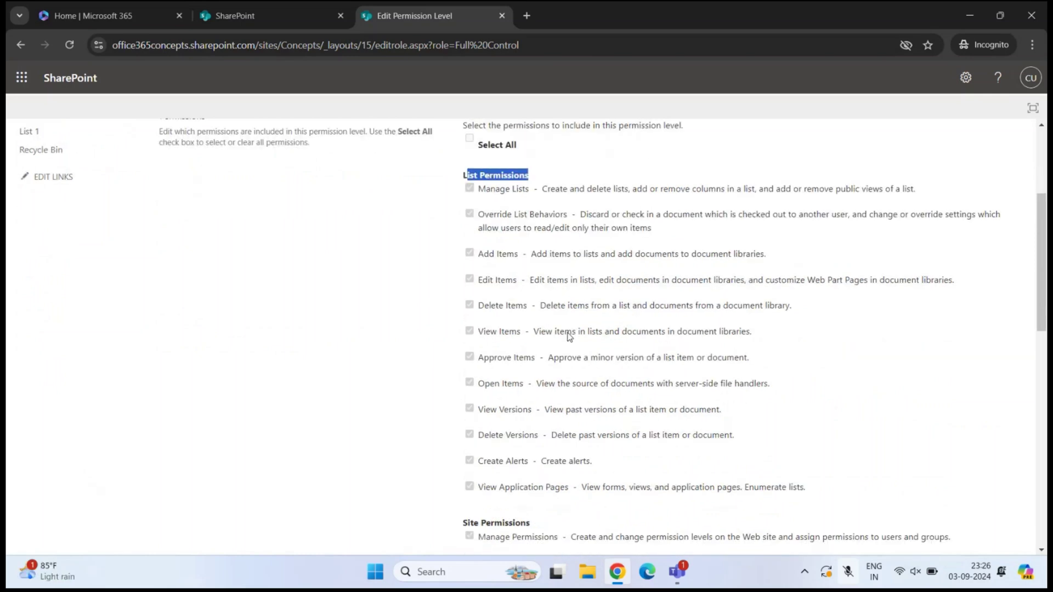
pyautogui.scroll(-1, 569, 335)
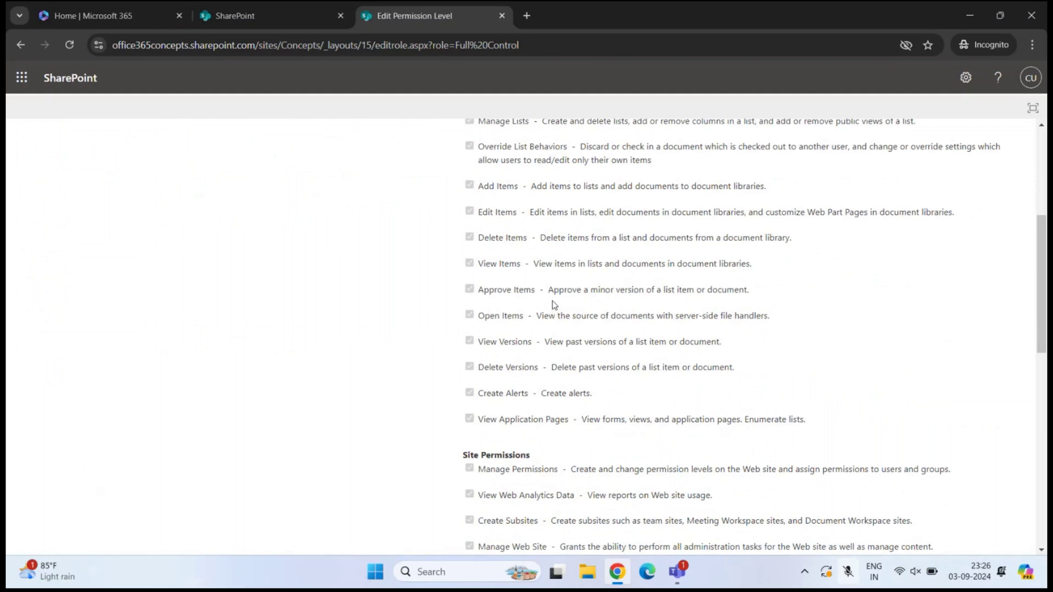
# Review the site permissions included in the Full Control level.
pyautogui.scroll(-3, 553, 301)
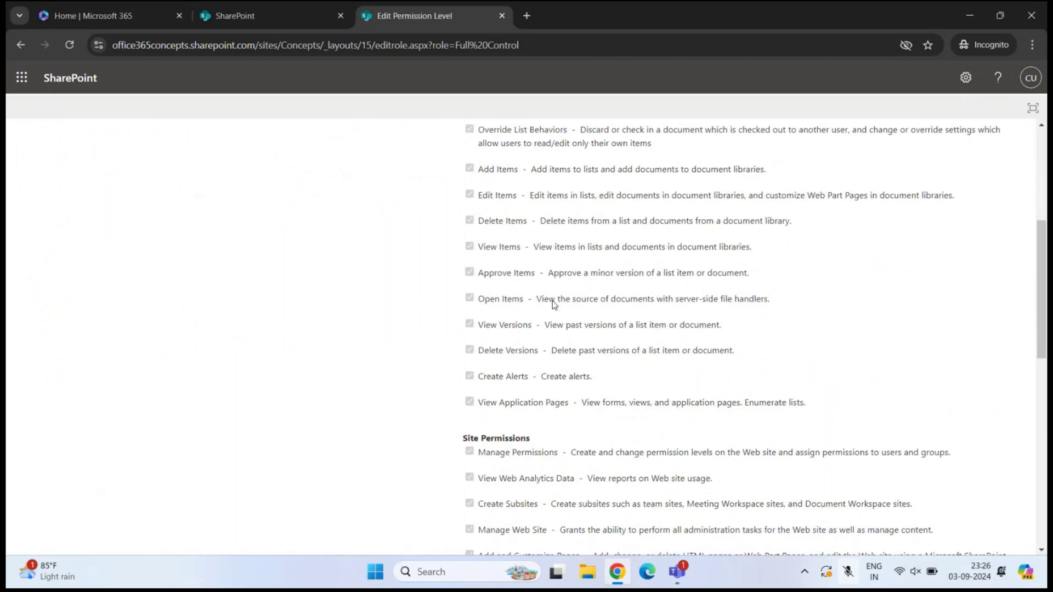
pyautogui.moveTo(470, 251); pyautogui.dragTo(530, 251)
pyautogui.scroll(-1, 525, 329)
pyautogui.scroll(1, 525, 329)
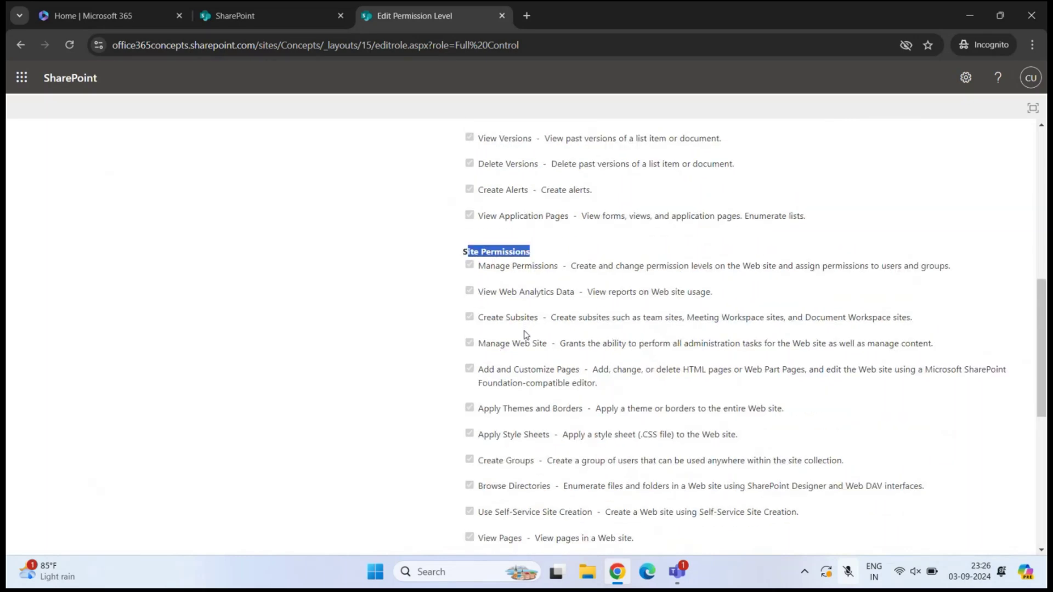
pyautogui.scroll(-1, 526, 332)
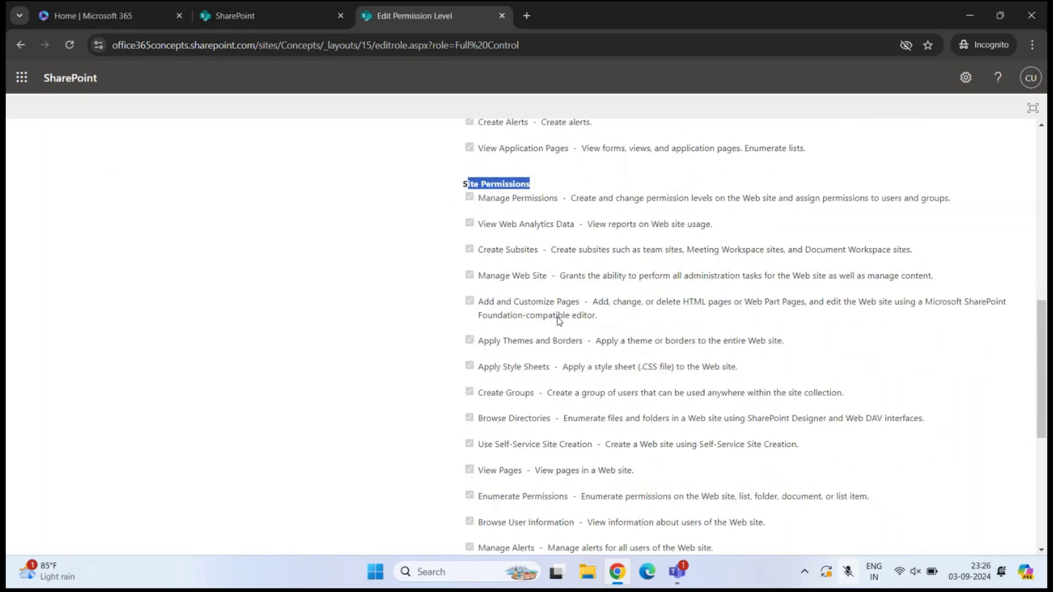
pyautogui.scroll(-1, 557, 321)
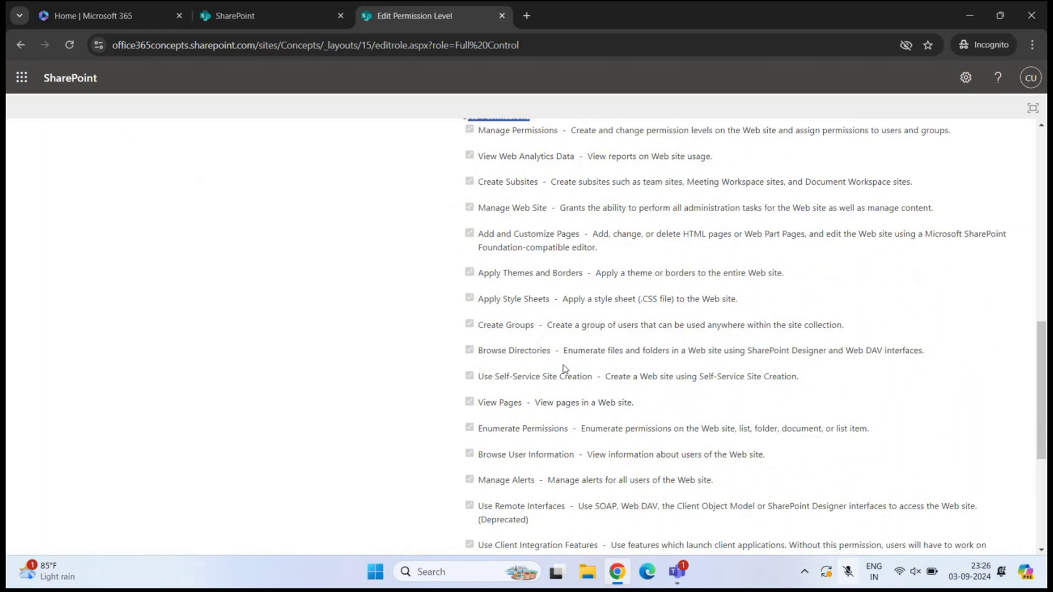
# Review the personal permissions of the Full Control level, including personal views and web parts, and return to the permission levels list.
pyautogui.scroll(-4, 543, 340)
pyautogui.scroll(-1, 540, 338)
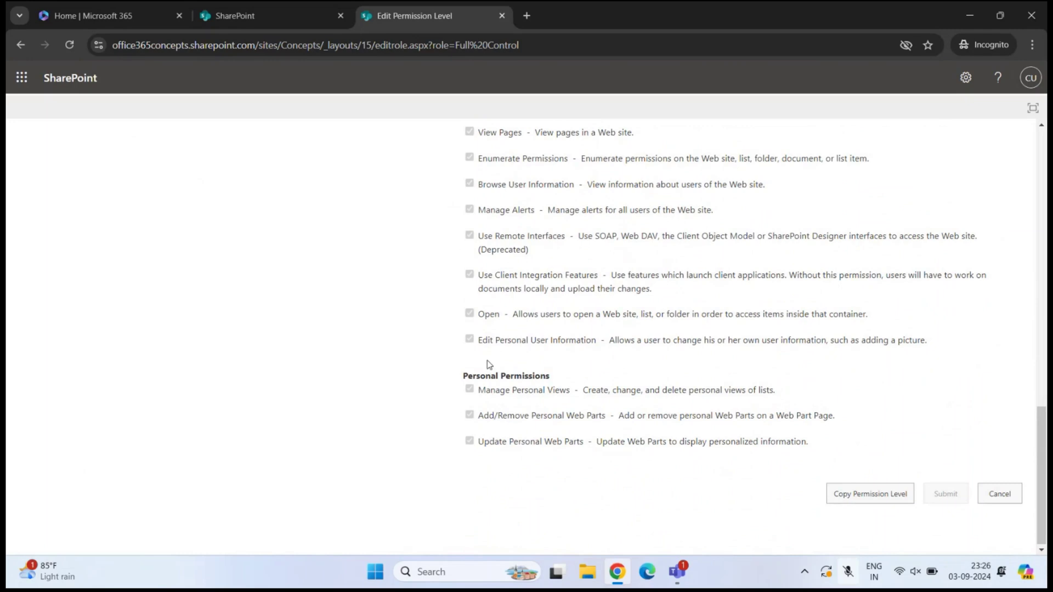
pyautogui.moveTo(472, 378); pyautogui.dragTo(564, 381)
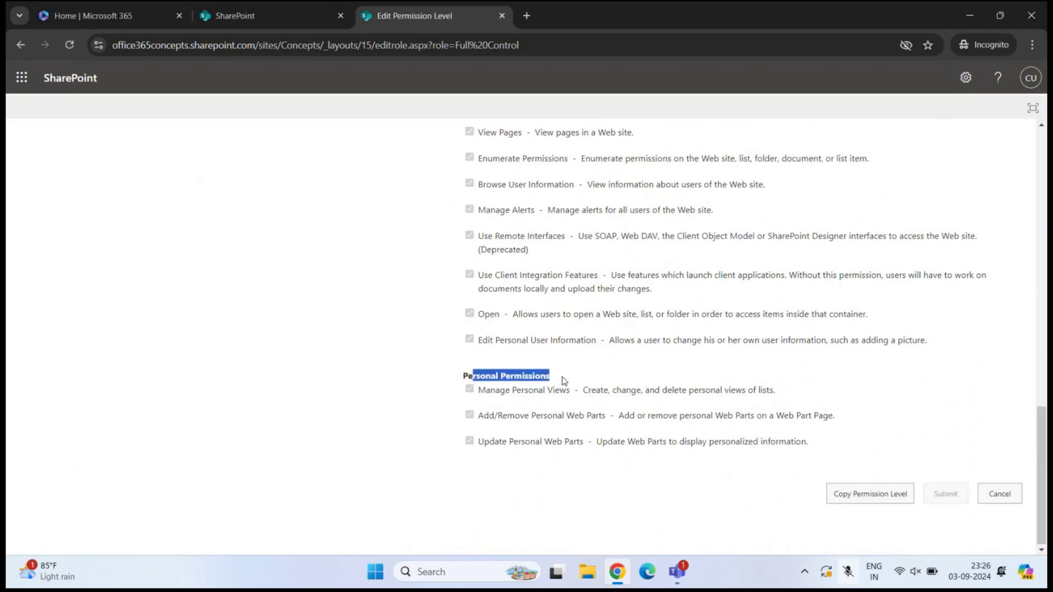
pyautogui.click(564, 381)
pyautogui.moveTo(491, 392); pyautogui.dragTo(621, 393)
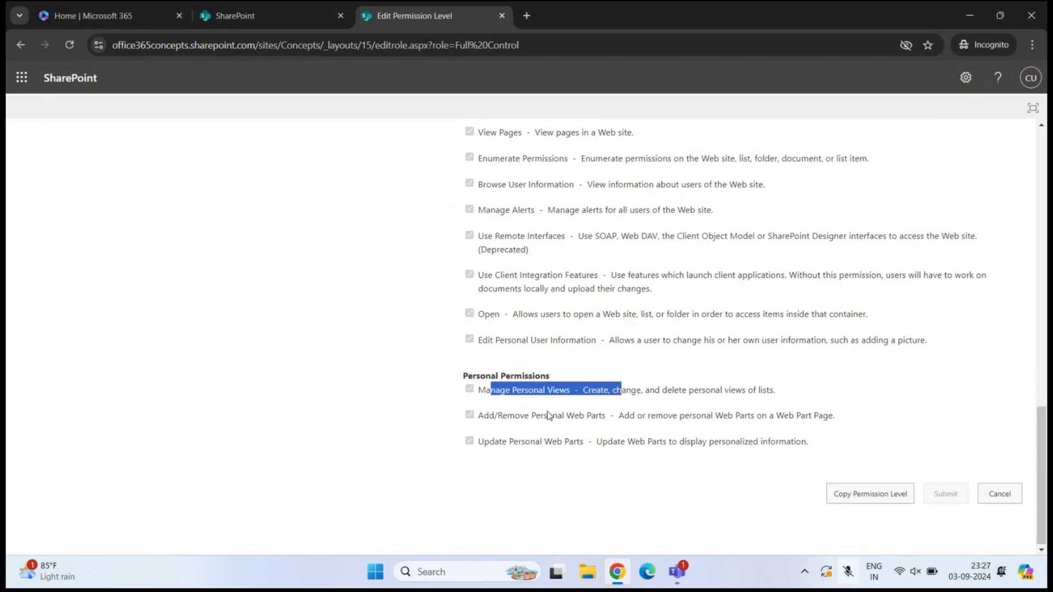
pyautogui.moveTo(484, 417); pyautogui.dragTo(606, 419)
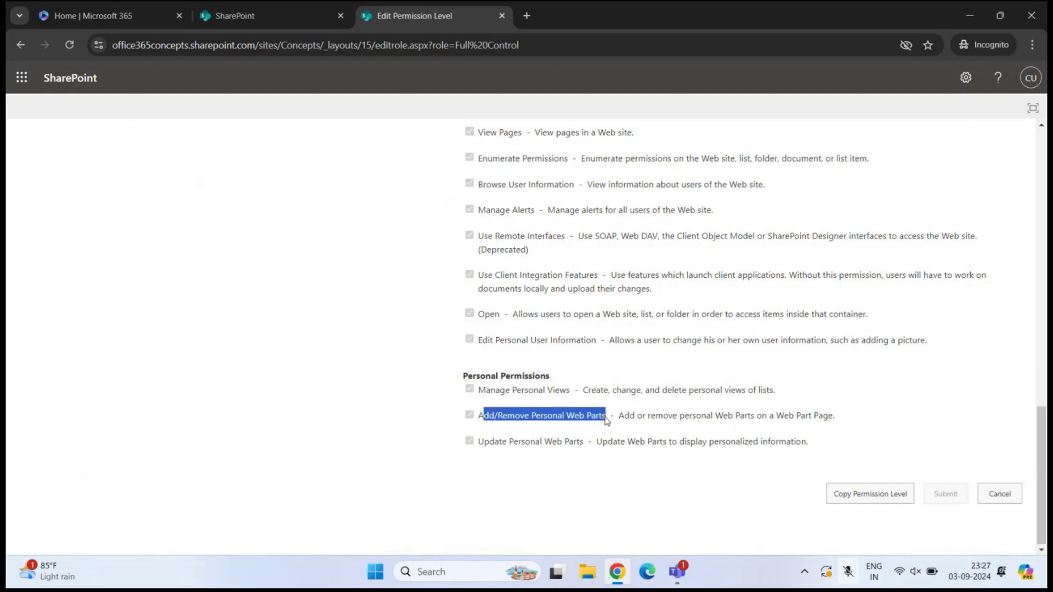
pyautogui.click(600, 419)
pyautogui.moveTo(483, 444); pyautogui.dragTo(593, 447)
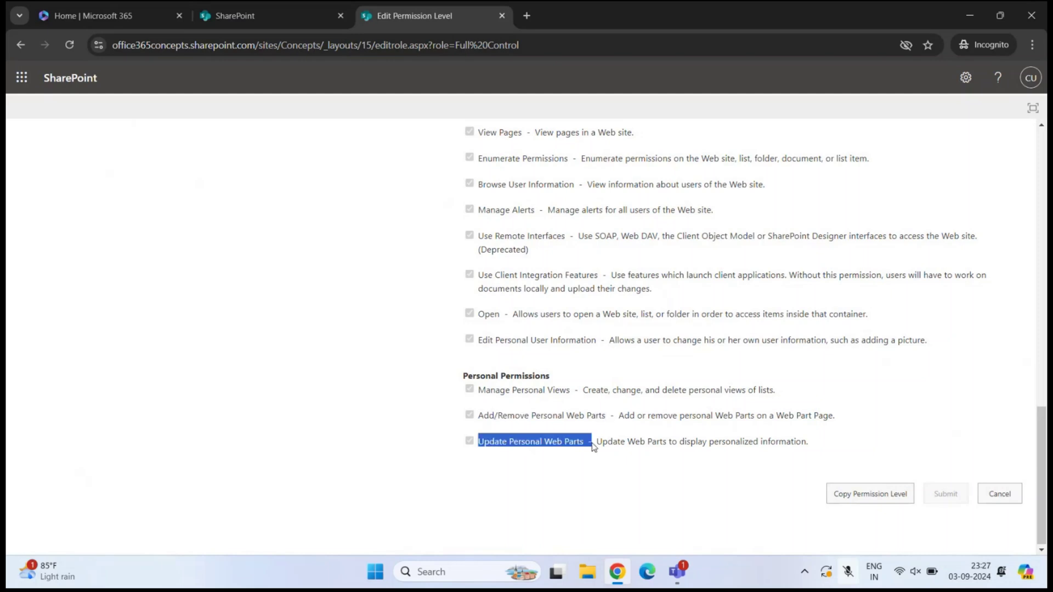
pyautogui.click(27, 46)
pyautogui.hotkey('alt', 'Left')
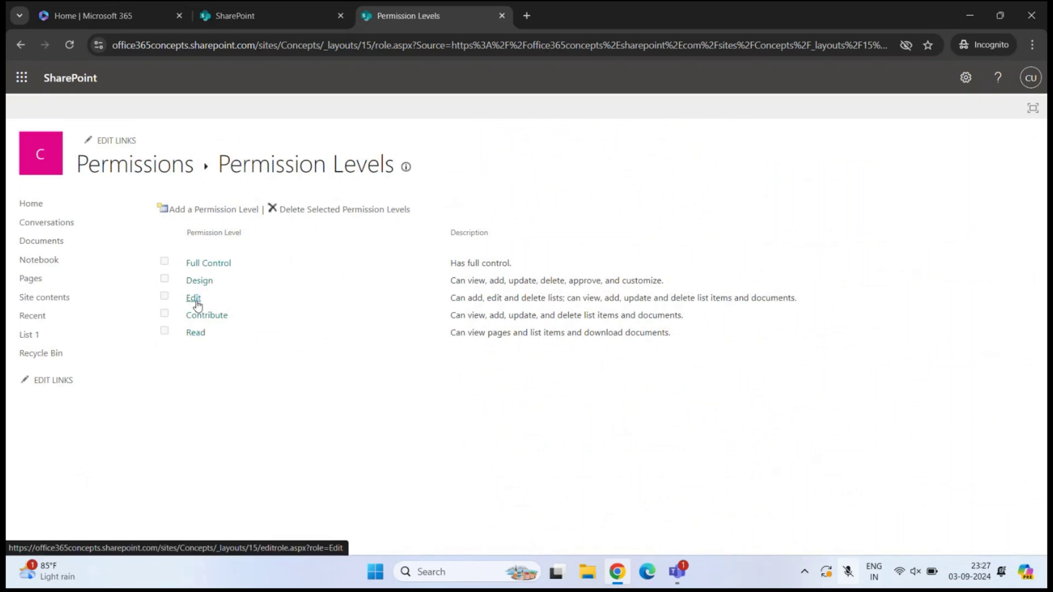
# Open the Edit permission level and review its list permissions, including the Approve Items option.
pyautogui.click(197, 302)
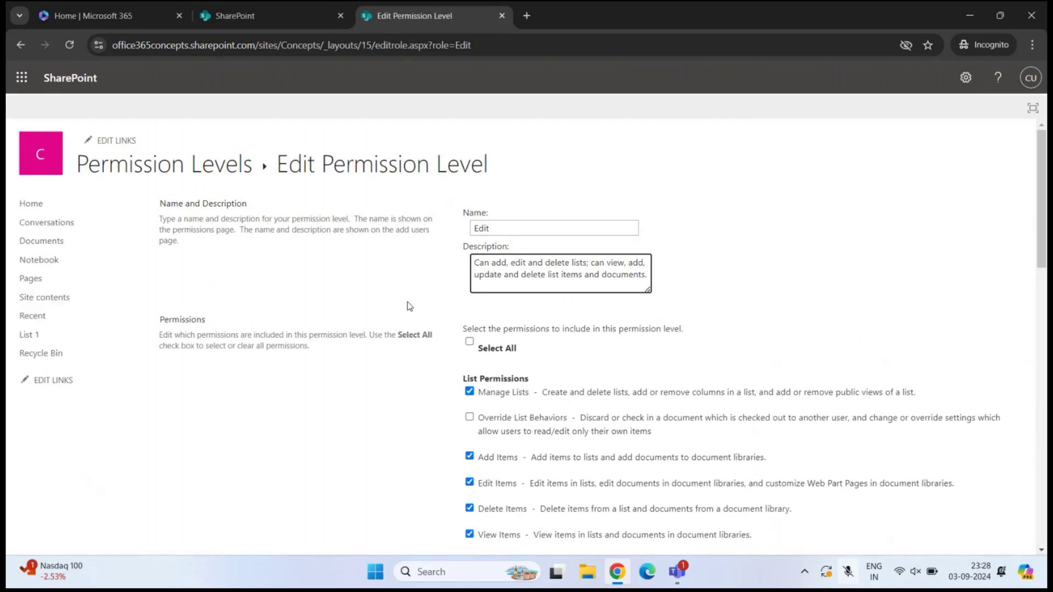
pyautogui.scroll(-4, 409, 306)
pyautogui.scroll(-1, 408, 306)
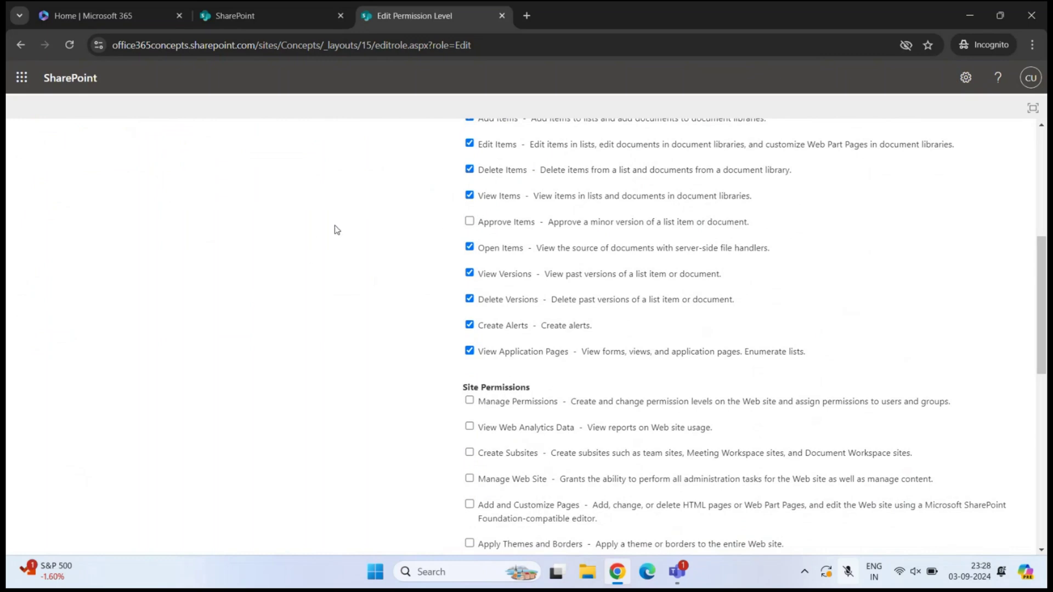
pyautogui.moveTo(494, 225); pyautogui.dragTo(549, 228)
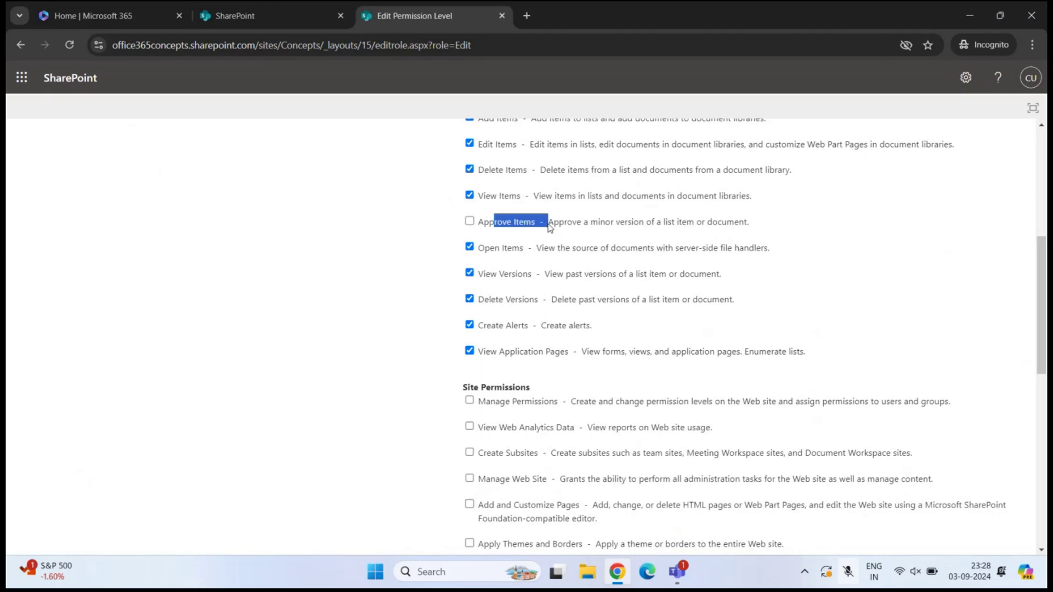
pyautogui.click(549, 227)
pyautogui.scroll(-3, 516, 241)
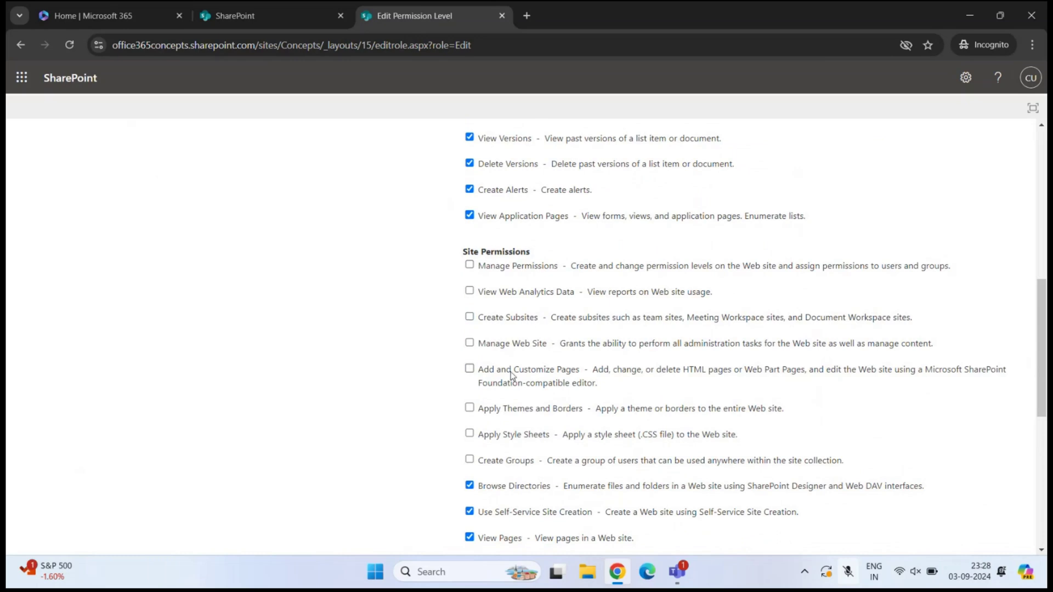
# Examine the Edit level's site and personal permissions, then go back to the permission levels list.
pyautogui.scroll(-6, 510, 374)
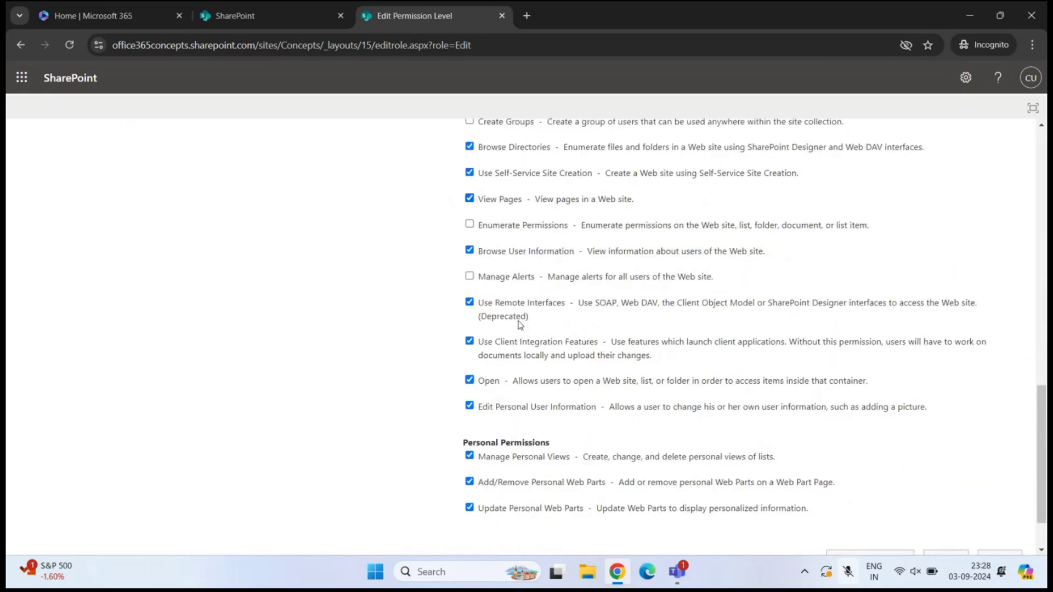
pyautogui.scroll(3, 419, 301)
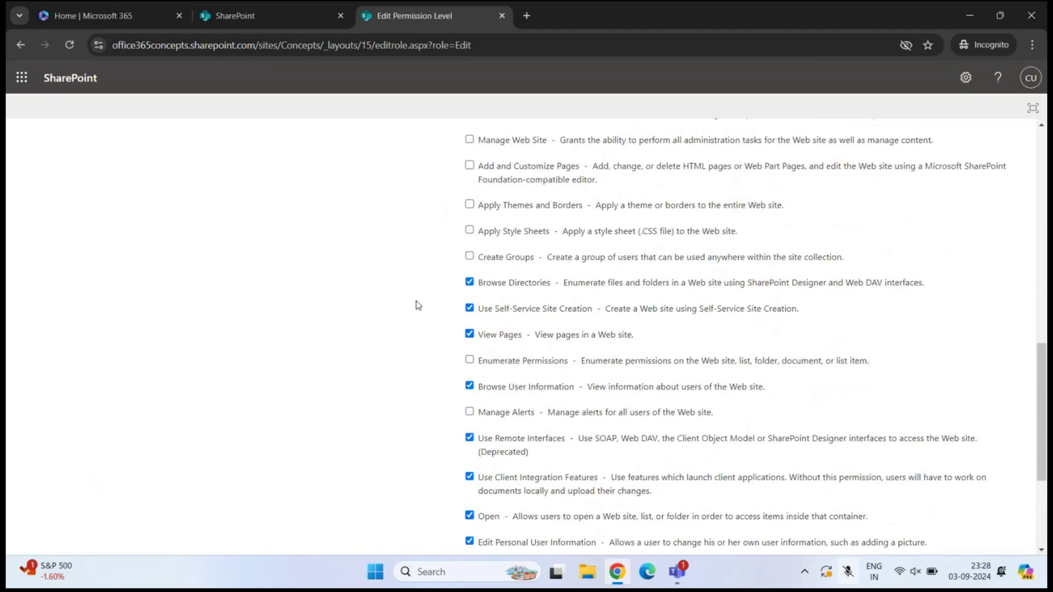
pyautogui.scroll(15, 418, 306)
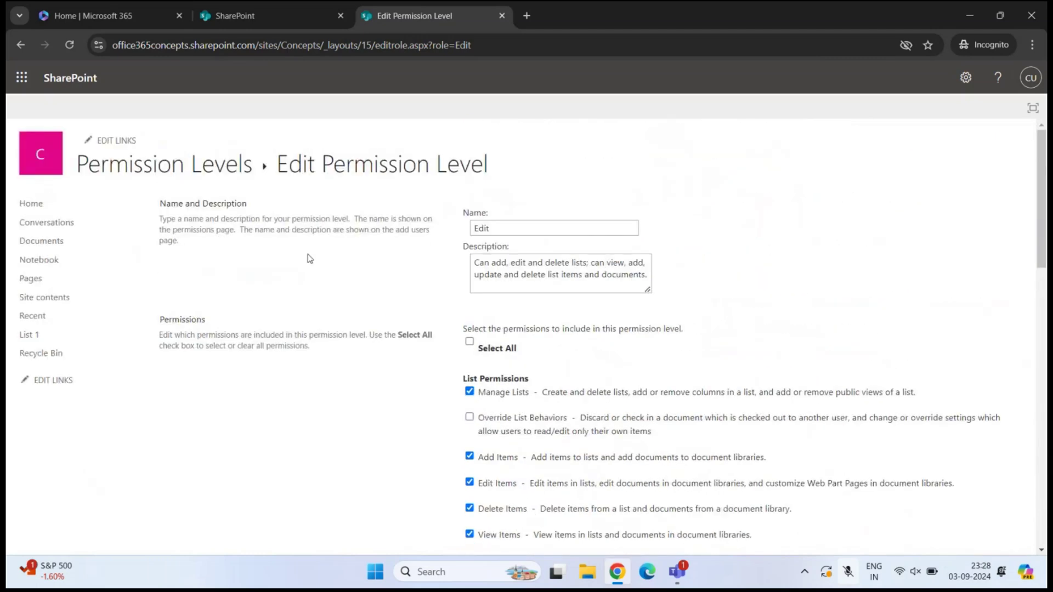
pyautogui.moveTo(277, 164); pyautogui.dragTo(487, 165)
pyautogui.click(469, 265)
pyautogui.scroll(-12, 470, 272)
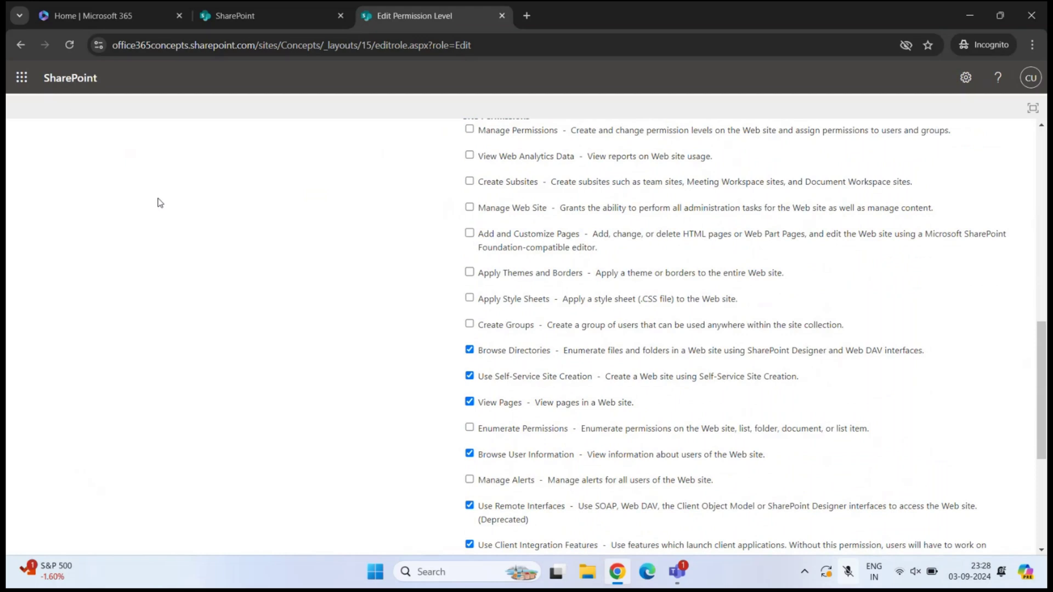
pyautogui.click(20, 45)
pyautogui.click(21, 45)
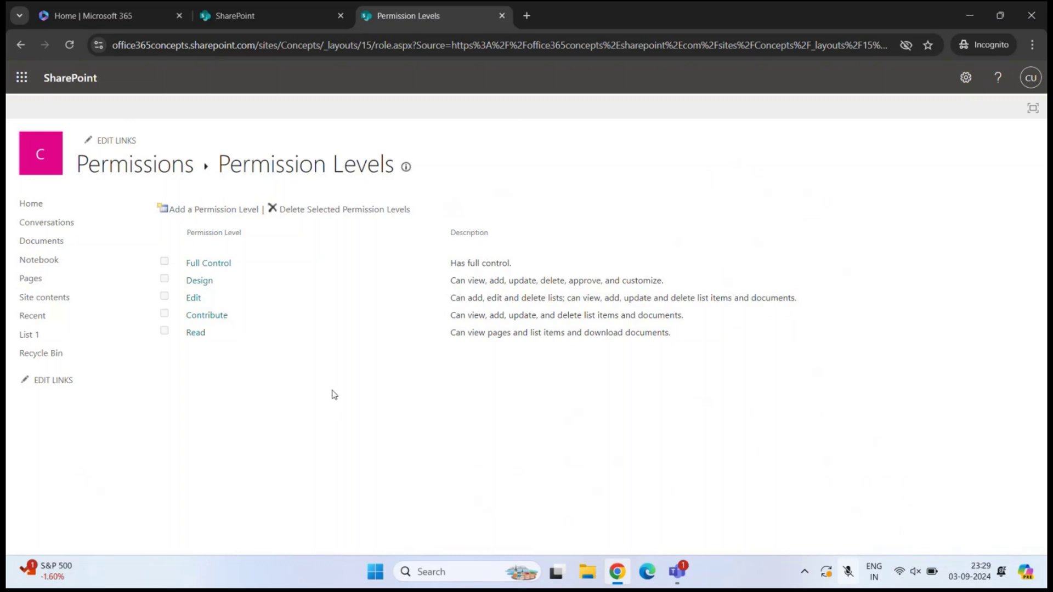
# Open the Contribute permission level and review the list permissions it includes.
pyautogui.click(199, 316)
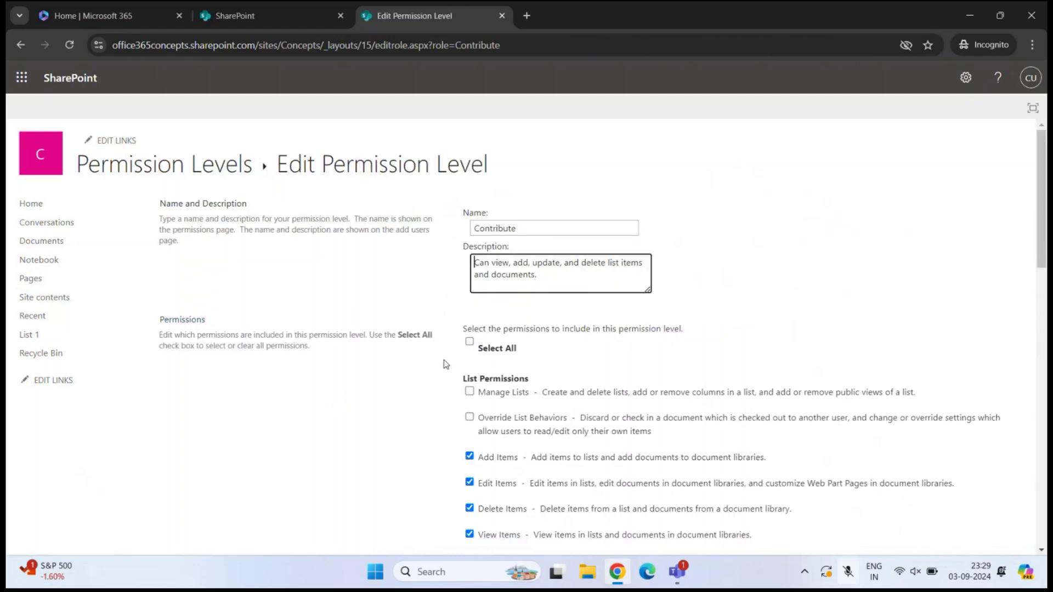
pyautogui.scroll(-5, 443, 360)
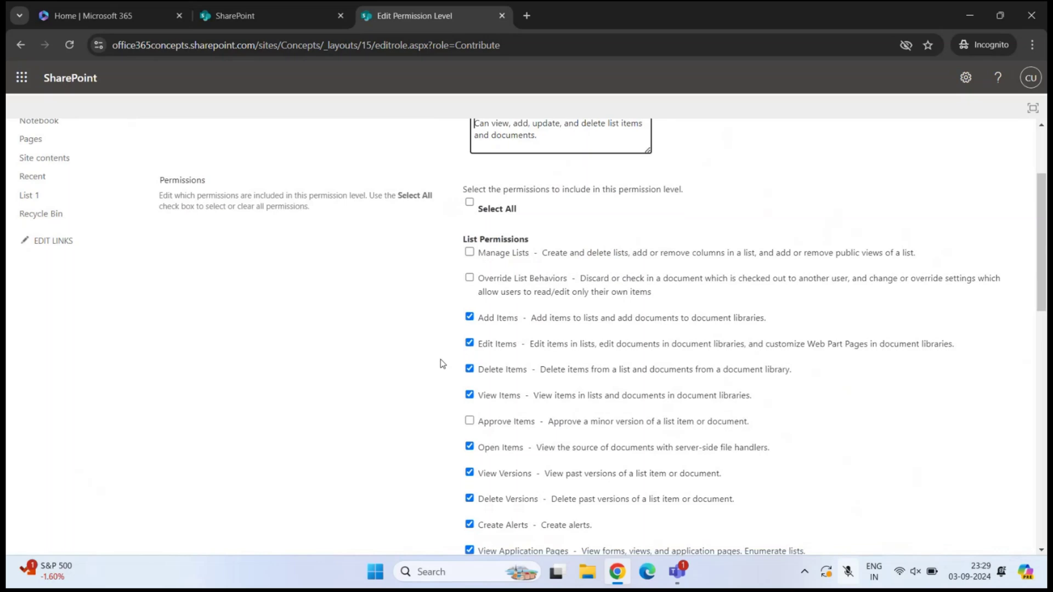
pyautogui.scroll(-1, 443, 364)
pyautogui.scroll(3, 493, 243)
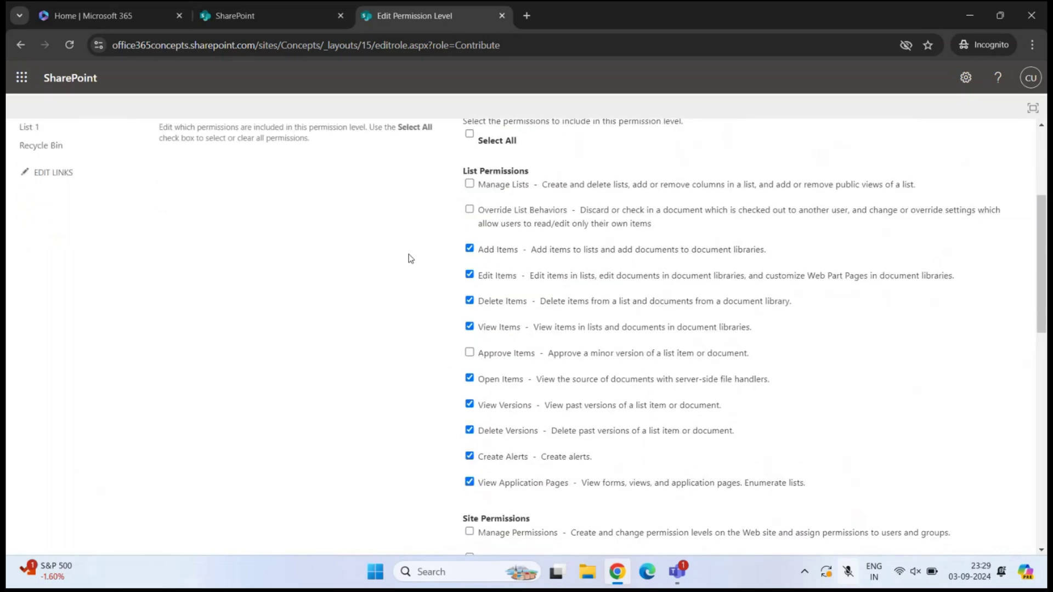
pyautogui.doubleClick(493, 243)
pyautogui.click(548, 240)
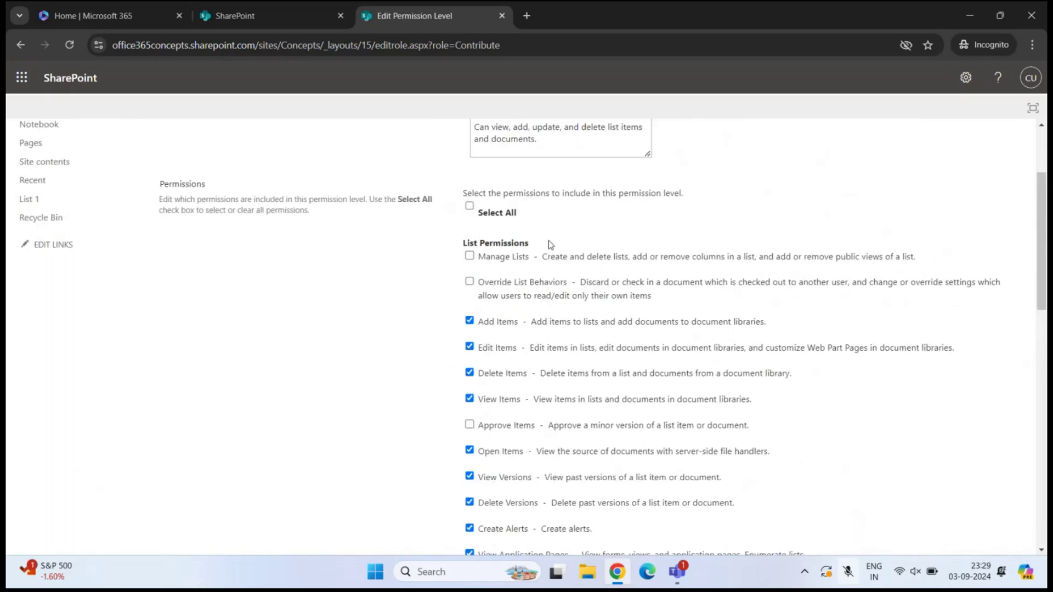
pyautogui.scroll(-2, 540, 281)
pyautogui.scroll(-1, 540, 280)
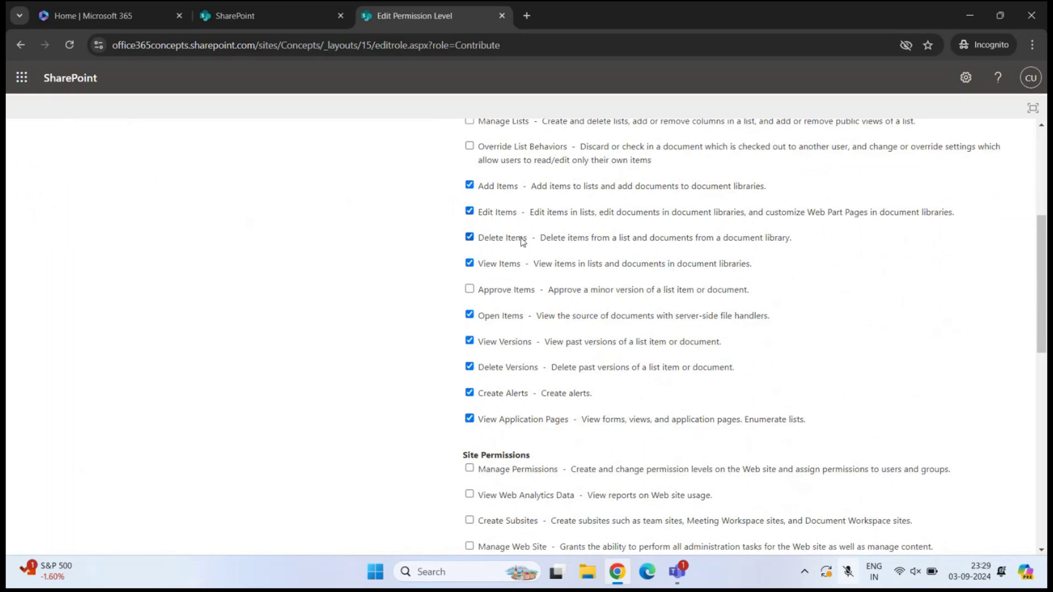
# Examine the Contribute level's site permissions against its list permissions and return to the permission levels list.
pyautogui.scroll(-2, 513, 391)
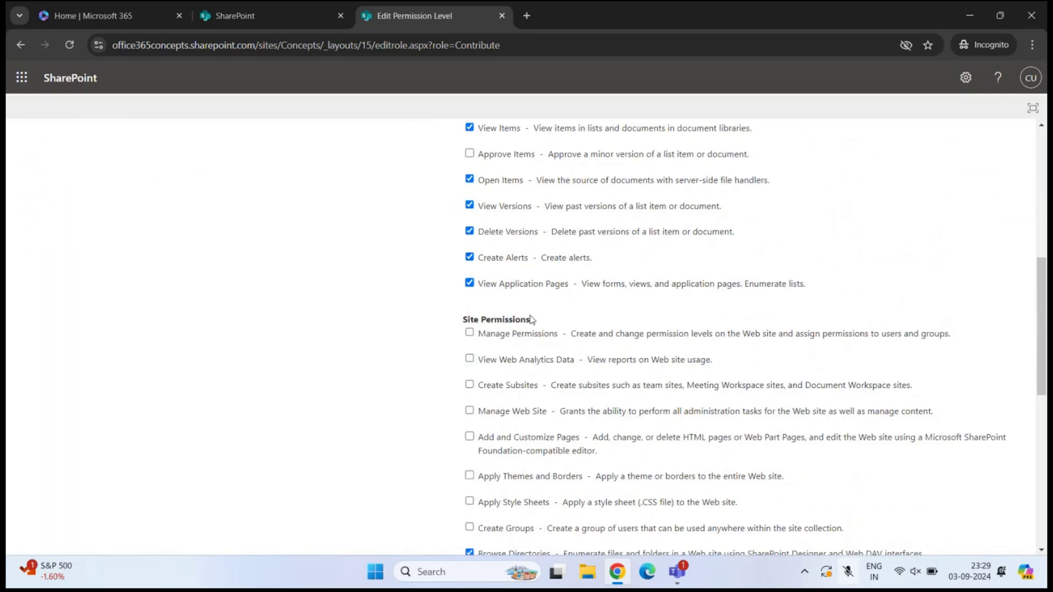
pyautogui.scroll(-1, 418, 326)
pyautogui.scroll(-2, 418, 327)
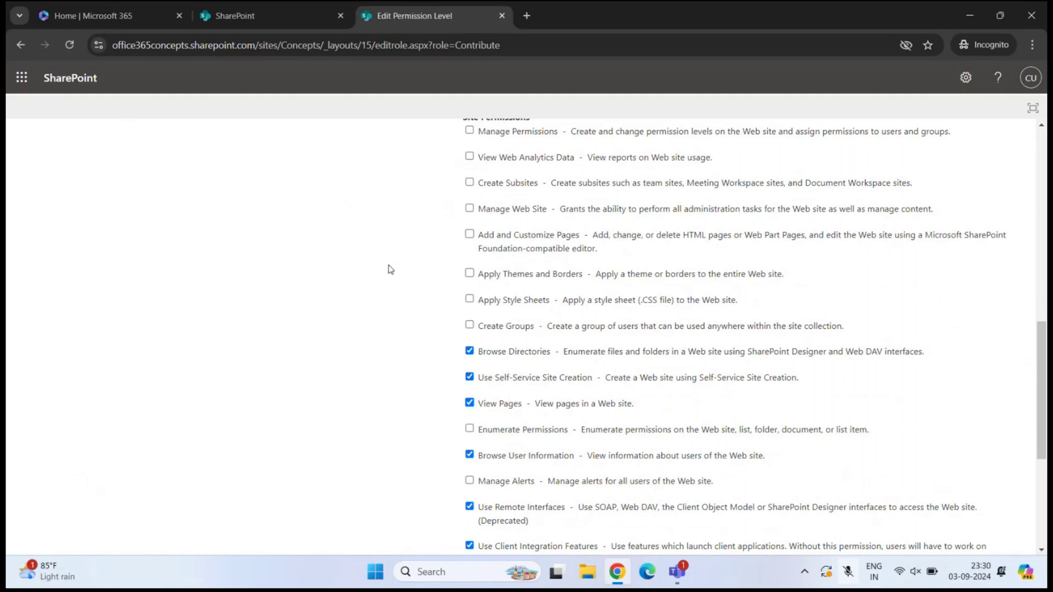
pyautogui.scroll(6, 389, 269)
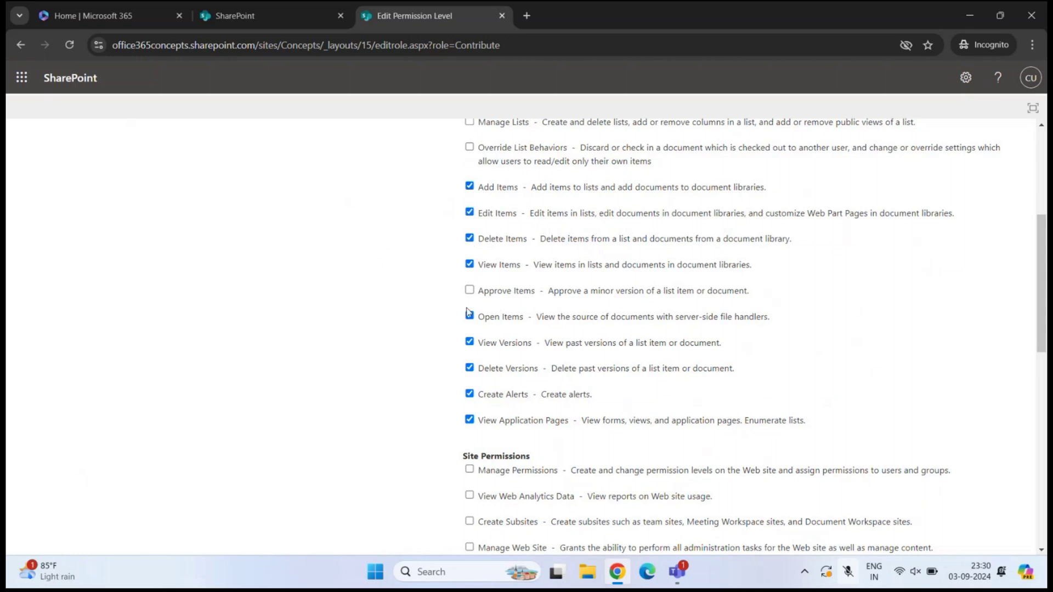
pyautogui.scroll(5, 362, 318)
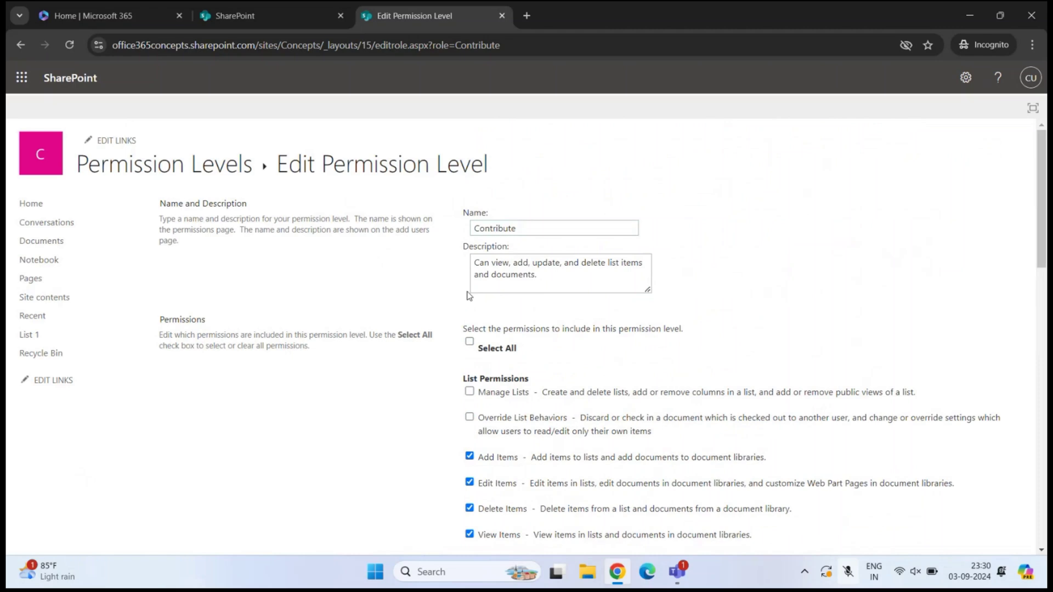
pyautogui.scroll(-3, 469, 299)
pyautogui.scroll(-2, 470, 299)
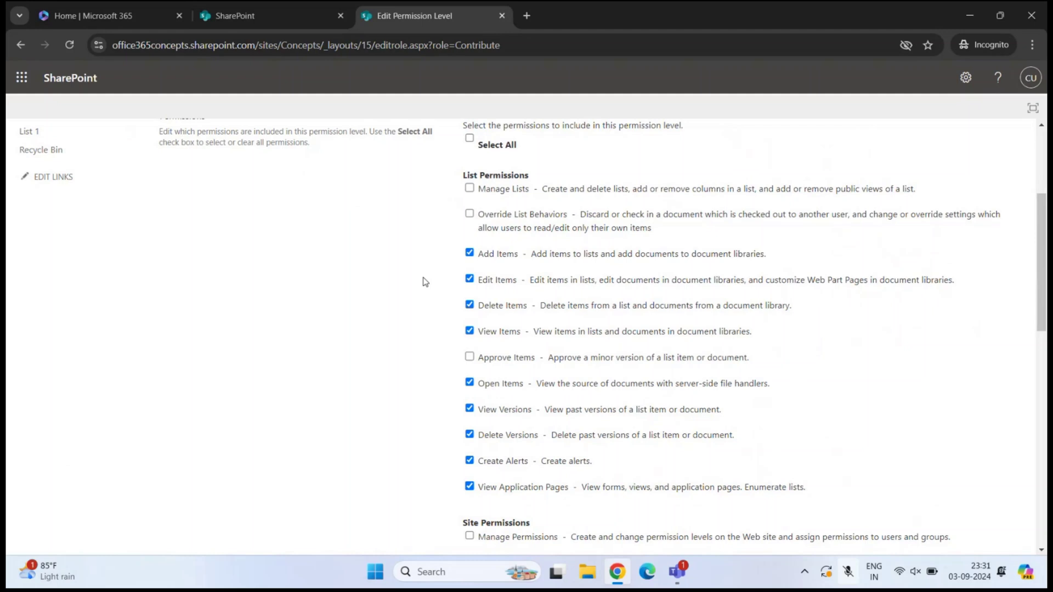
pyautogui.scroll(4, 376, 286)
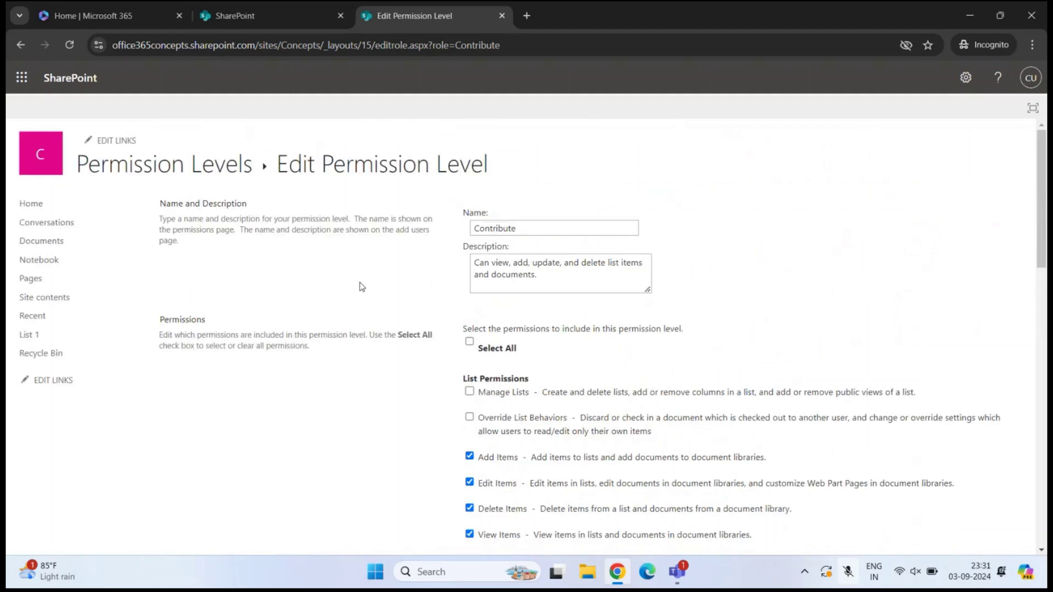
pyautogui.click(20, 44)
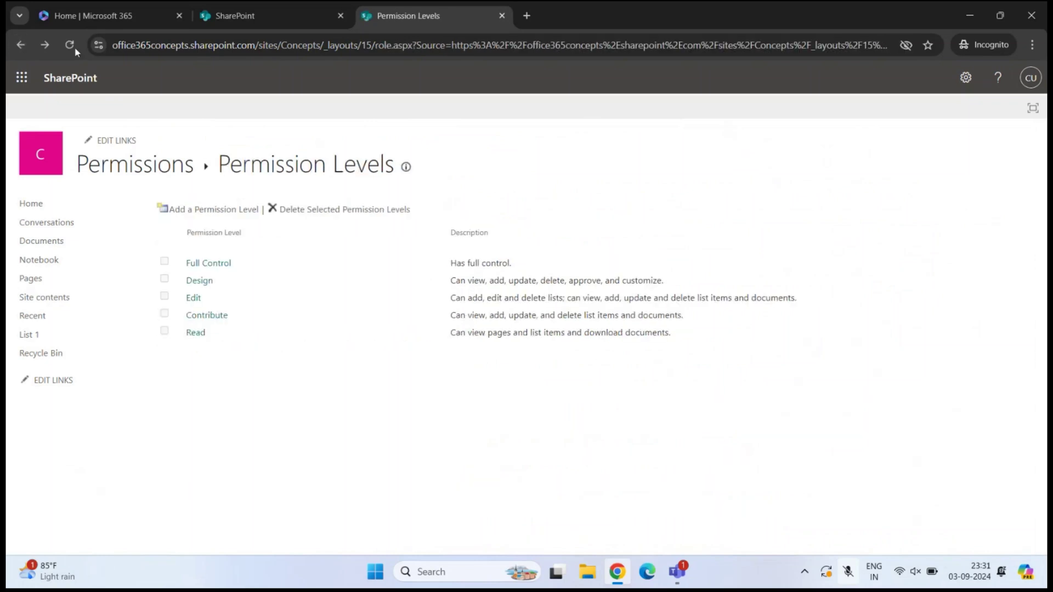
# Reopen the permission levels from the site's permissions page and start a new level named "Contribute with no deletion or update".
pyautogui.click(17, 47)
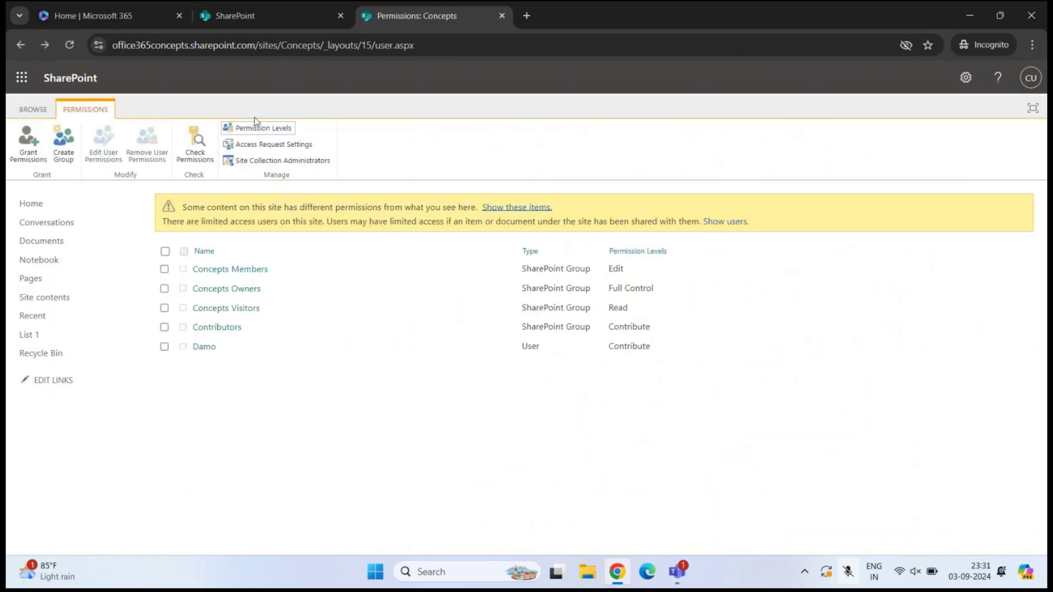
pyautogui.click(262, 130)
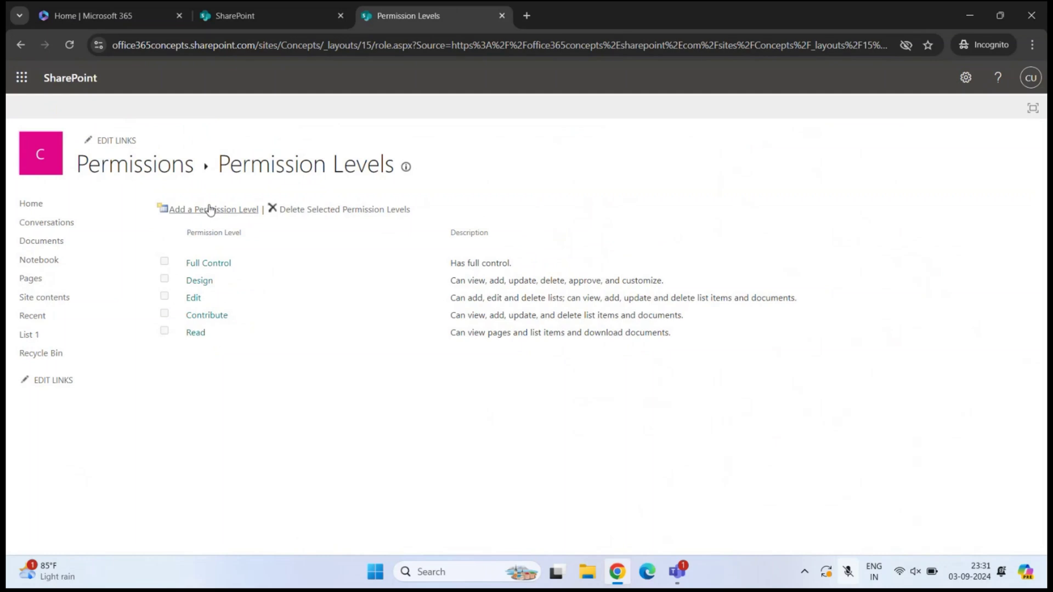
pyautogui.click(210, 208)
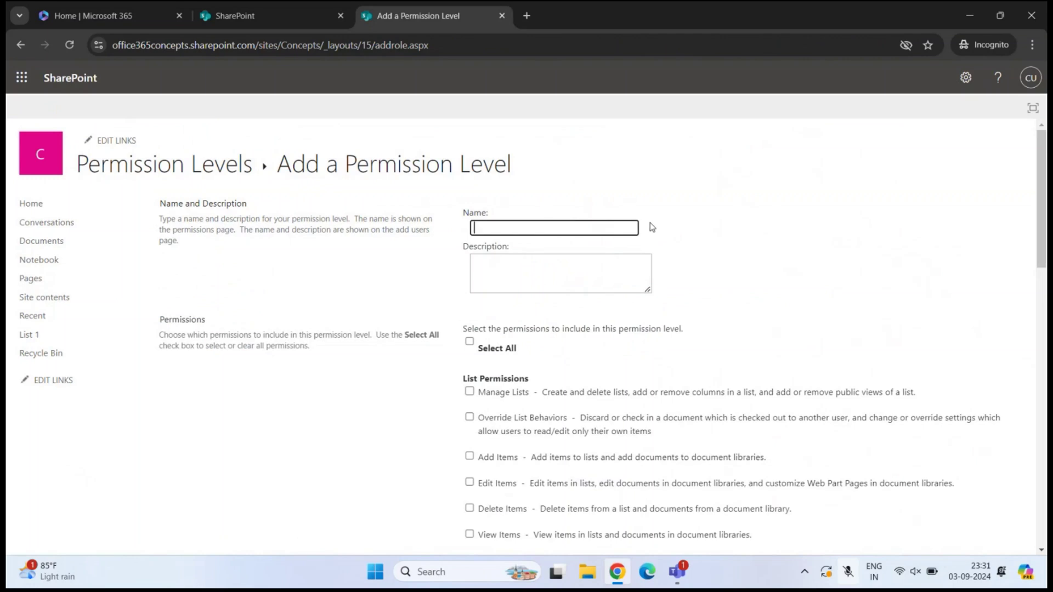
pyautogui.write('Contrinbute with no deletion')
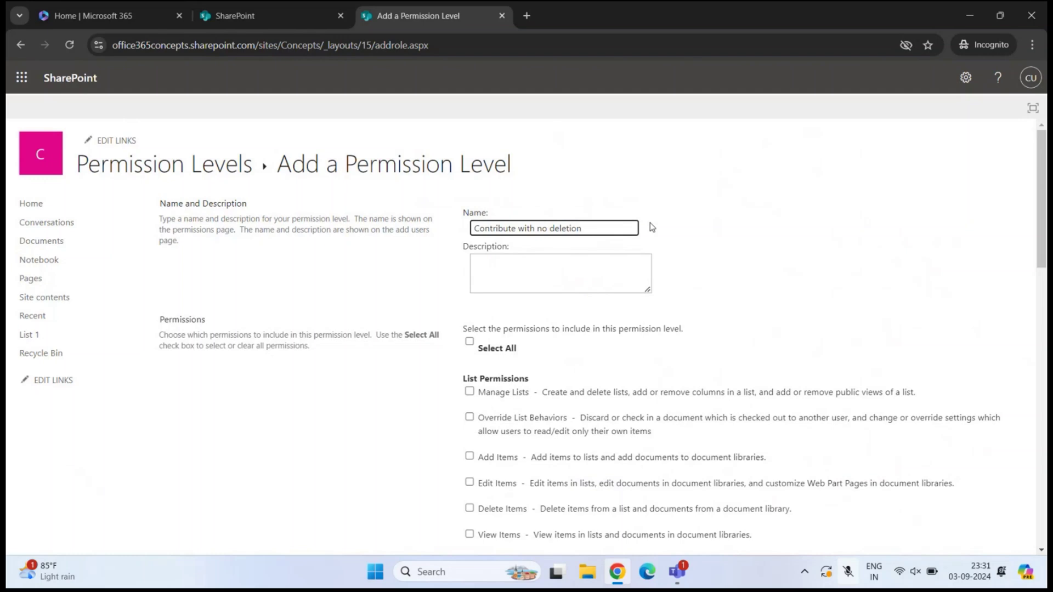
pyautogui.write(' or update')
# Describe the new permission level as "Can view, Can Add, but can't update or can't delete items/documents".
pyautogui.moveTo(448, 248); pyautogui.dragTo(519, 252)
pyautogui.click(508, 264)
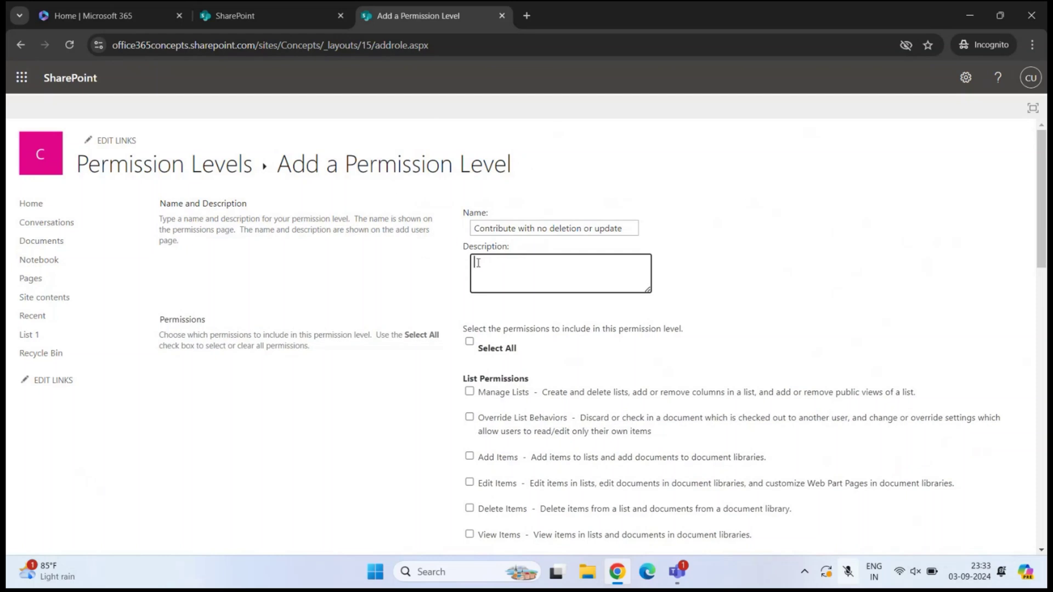
pyautogui.write("Can view, Can Add, but can't update")
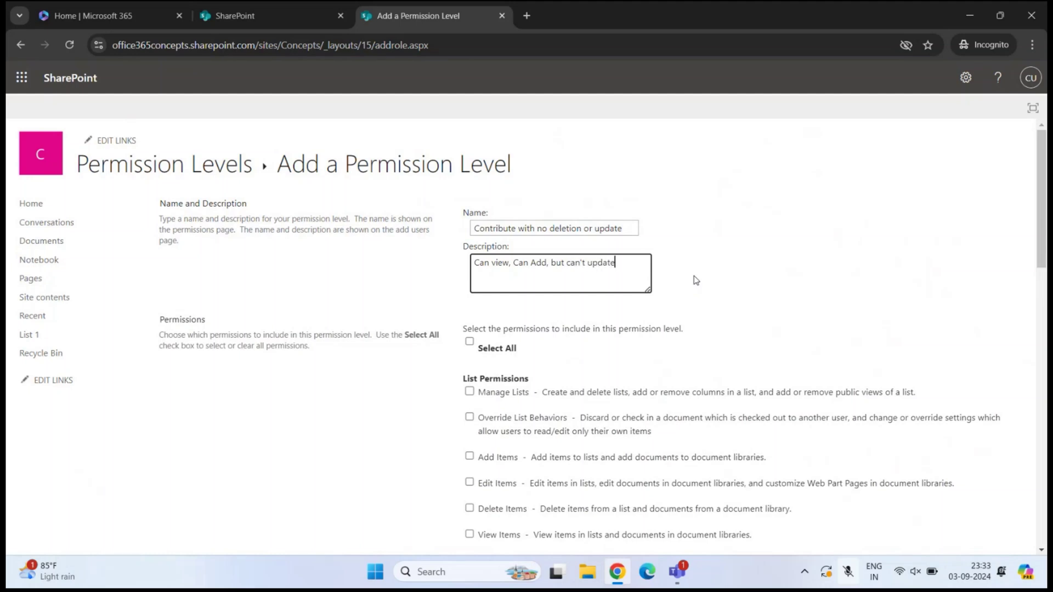
pyautogui.write(" or can't delete items/documents")
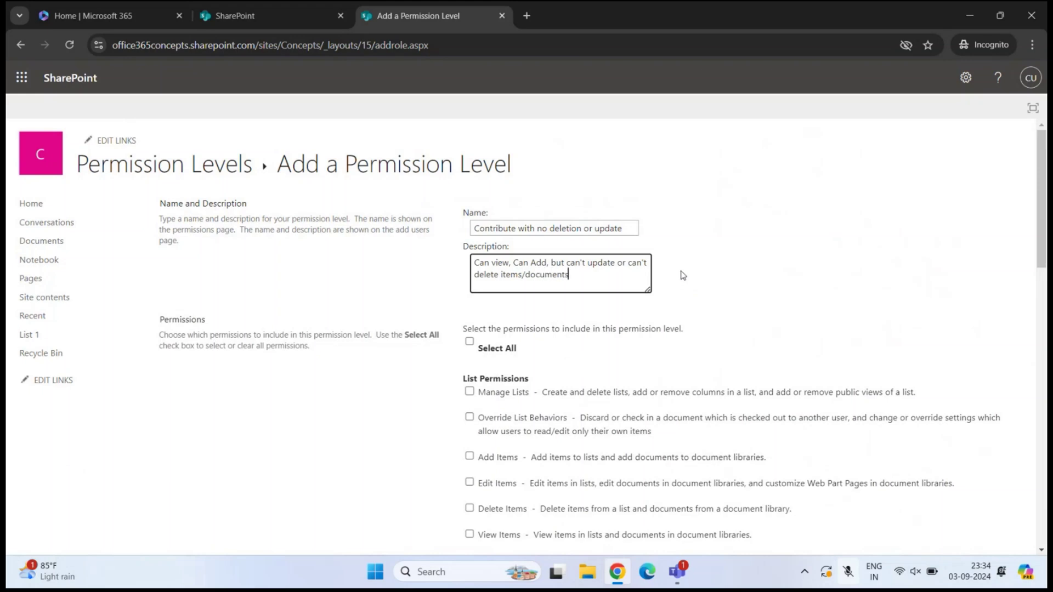
# Include the Add Items list permission in the new permission level.
pyautogui.scroll(-2, 683, 280)
pyautogui.scroll(1, 683, 280)
pyautogui.scroll(-2, 680, 280)
pyautogui.moveTo(466, 172); pyautogui.dragTo(527, 174)
pyautogui.click(525, 174)
pyautogui.click(469, 254)
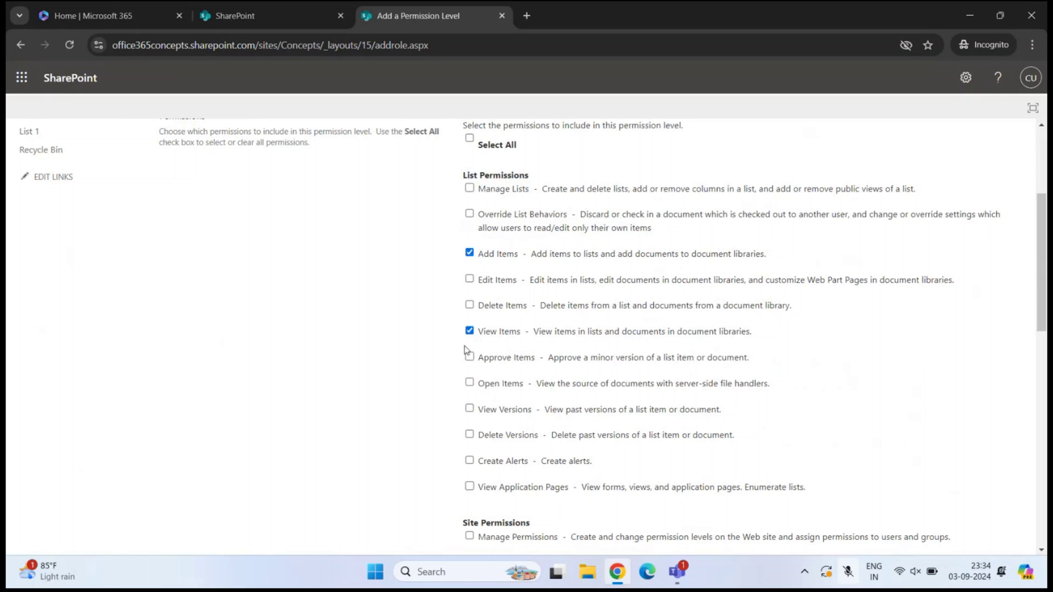
# Check the new level's site and personal permissions without selecting any more, and create the permission level.
pyautogui.scroll(-2, 578, 381)
pyautogui.scroll(-4, 578, 381)
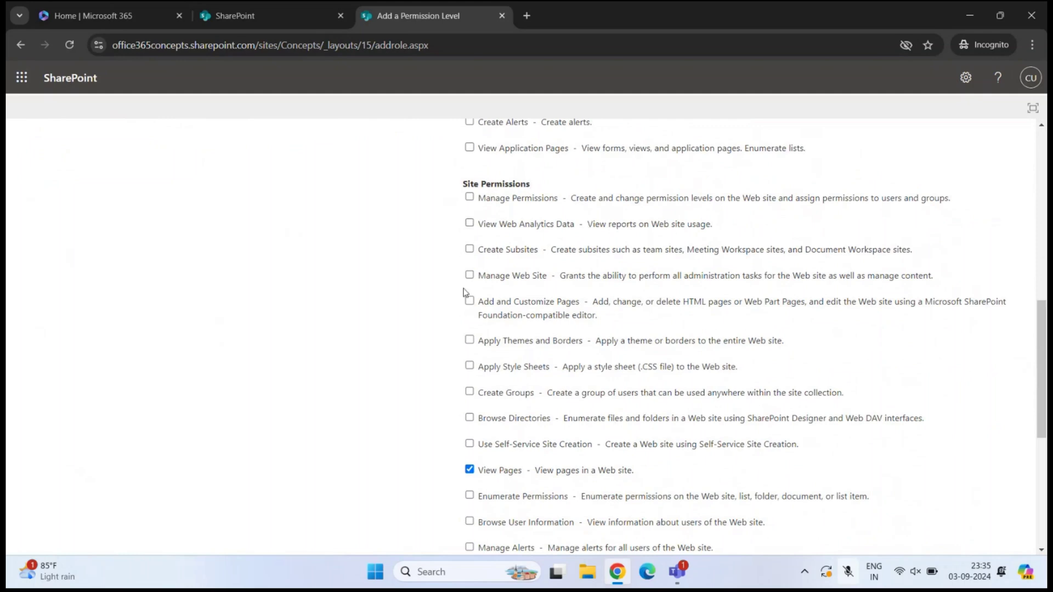
pyautogui.scroll(-5, 489, 393)
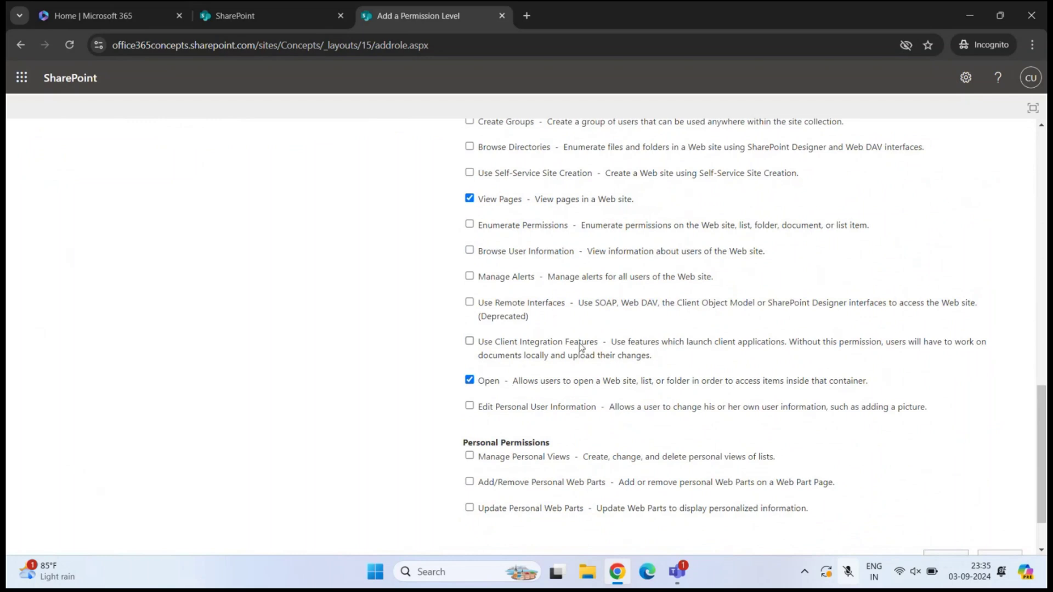
pyautogui.scroll(-1, 588, 342)
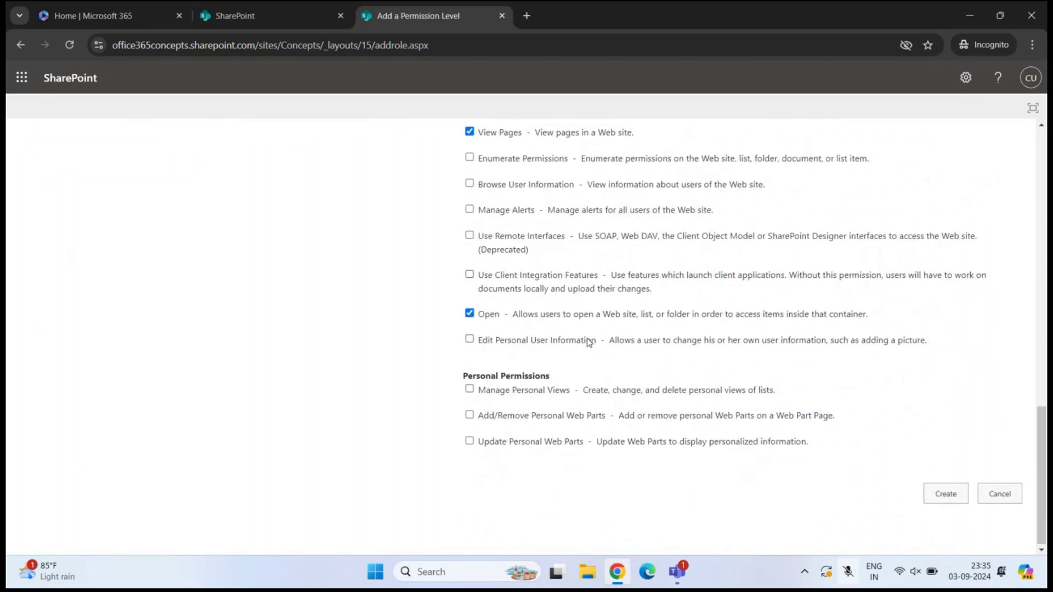
pyautogui.click(940, 493)
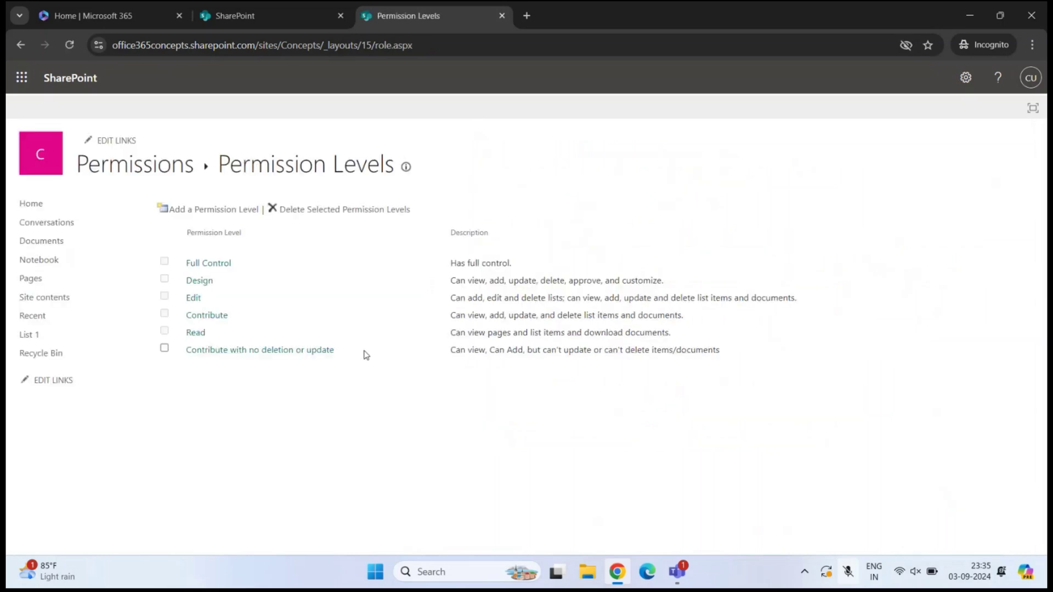
# Examine the name and description of the custom "Contribute with no deletion or update" level in the permission levels list.
pyautogui.moveTo(335, 354); pyautogui.dragTo(187, 357)
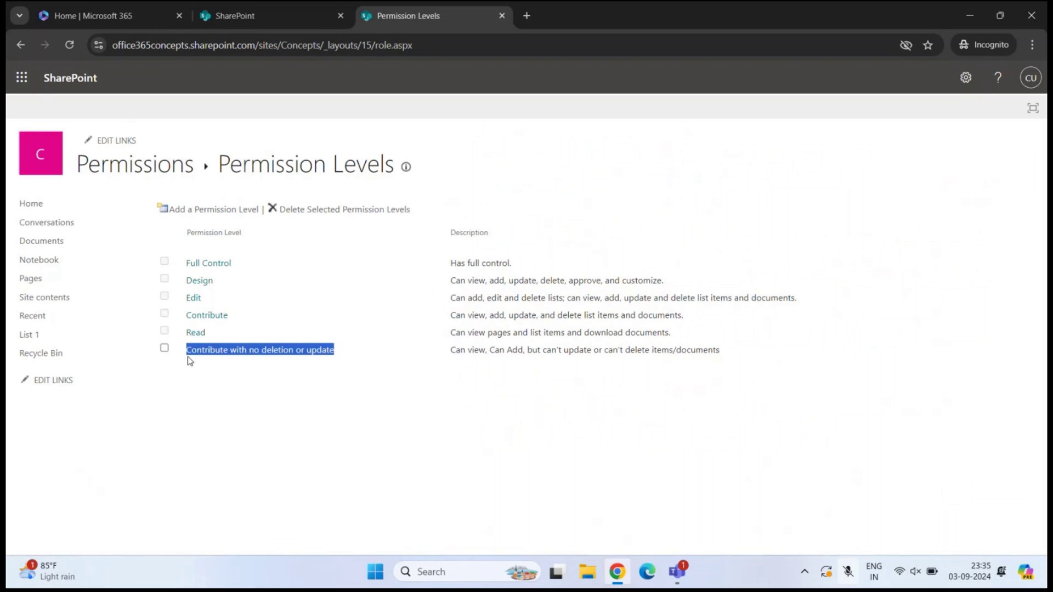
pyautogui.click(267, 379)
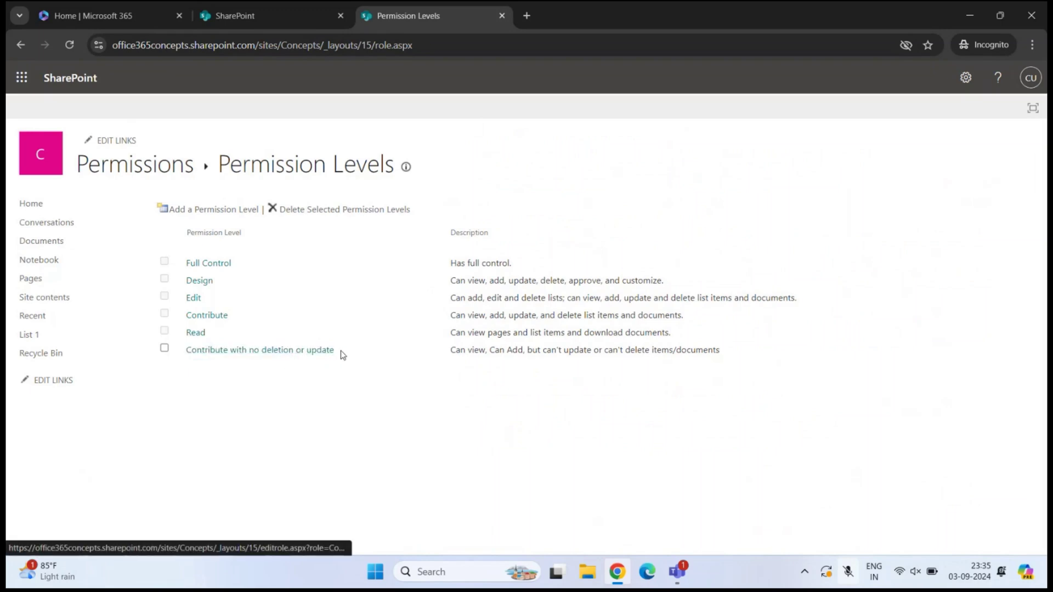
pyautogui.moveTo(455, 233); pyautogui.dragTo(523, 238)
pyautogui.click(485, 330)
pyautogui.moveTo(455, 350); pyautogui.dragTo(174, 357)
pyautogui.click(736, 354)
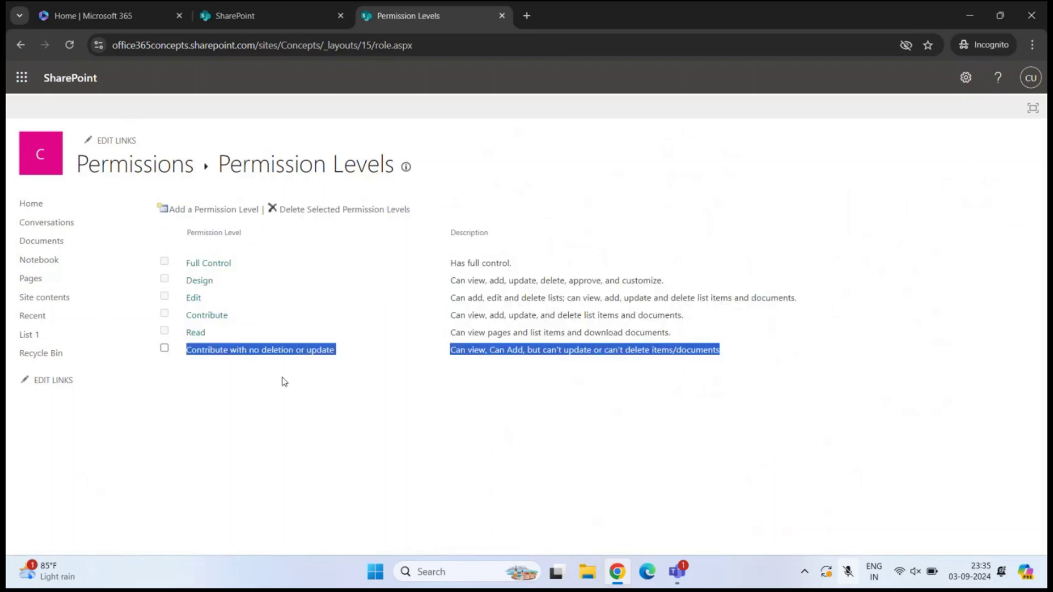
pyautogui.click(454, 353)
pyautogui.moveTo(454, 352); pyautogui.dragTo(698, 372)
pyautogui.click(559, 396)
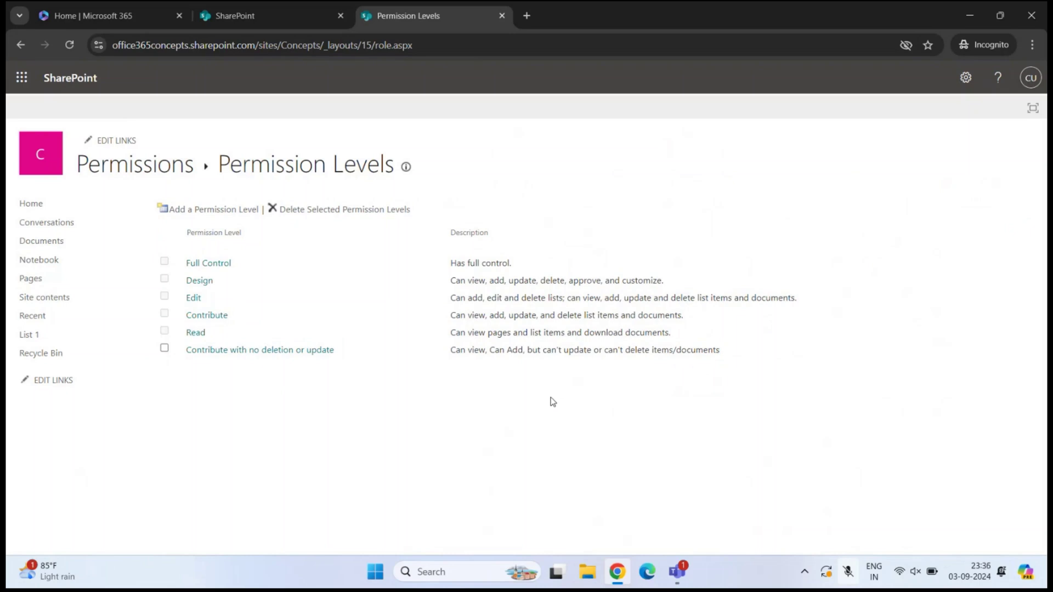
# Open the Contribute permission level and start a copy of it.
pyautogui.click(210, 322)
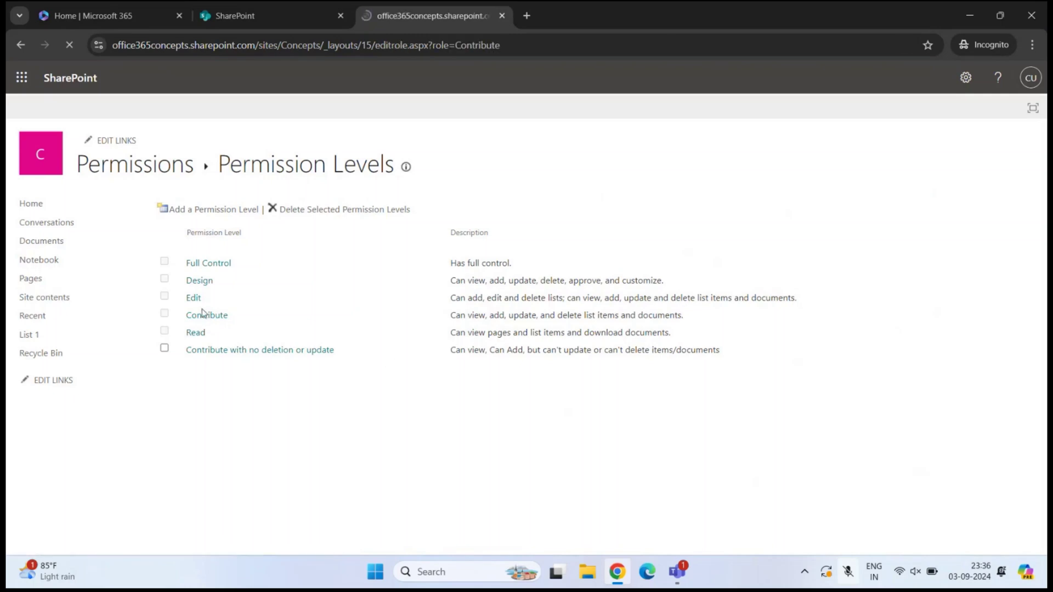
pyautogui.scroll(-15, 411, 343)
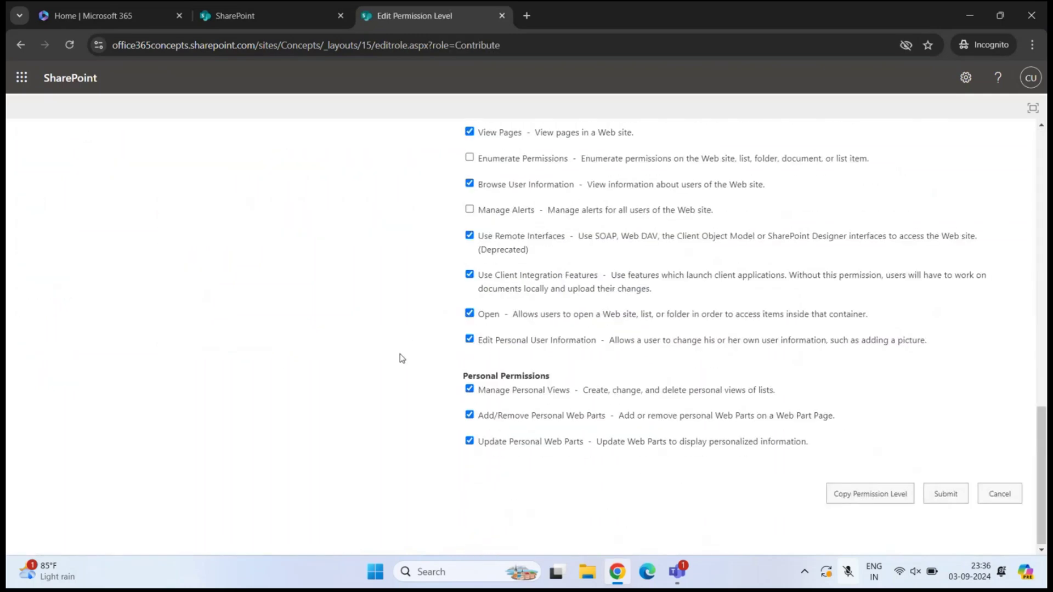
pyautogui.click(876, 497)
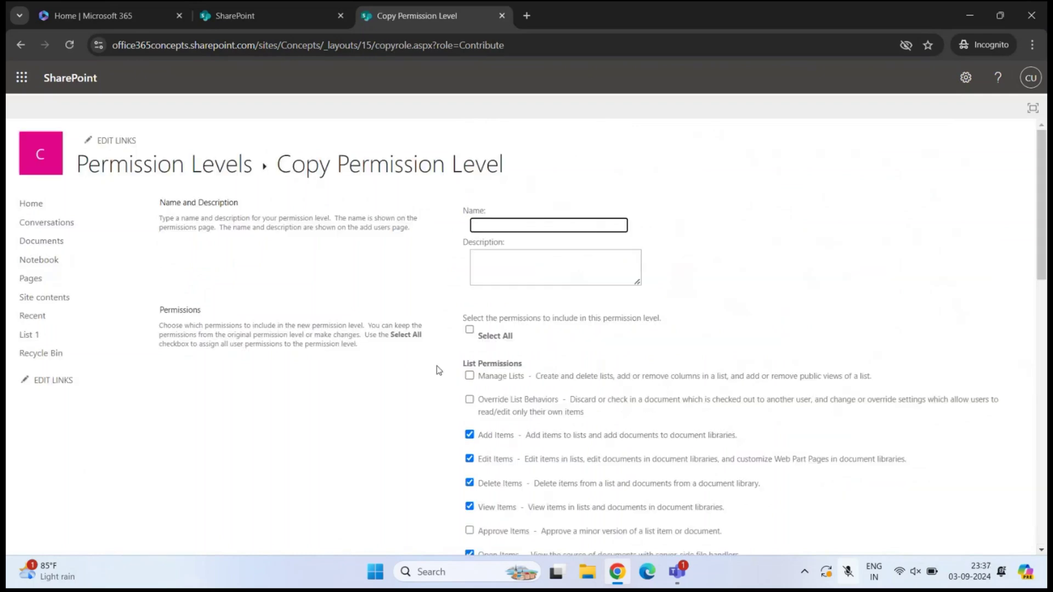
# Exclude the Delete Items list permission from the copy of the Contribute level.
pyautogui.scroll(-2, 431, 381)
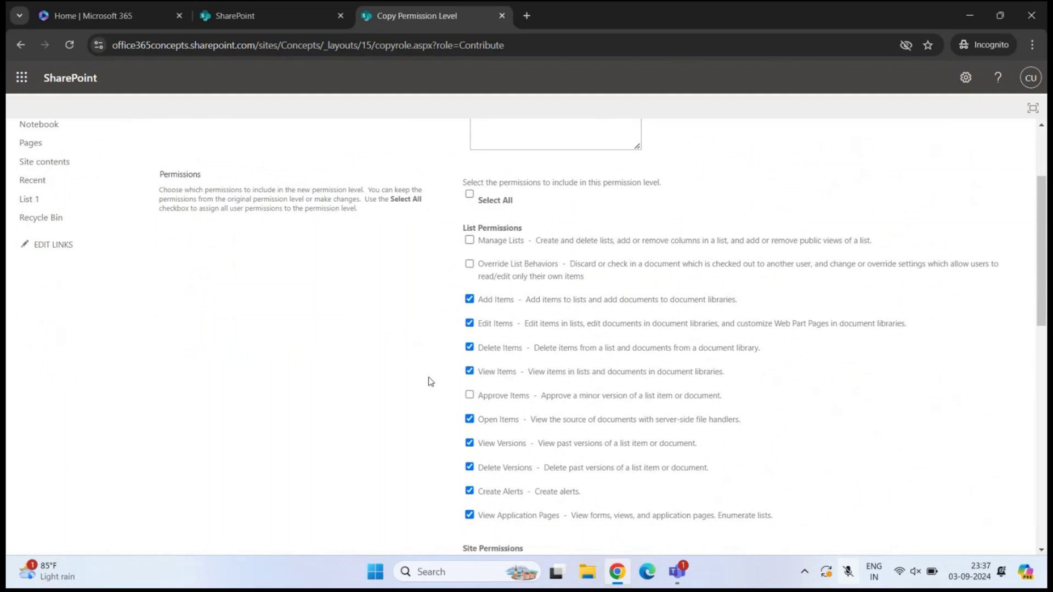
pyautogui.scroll(-1, 430, 384)
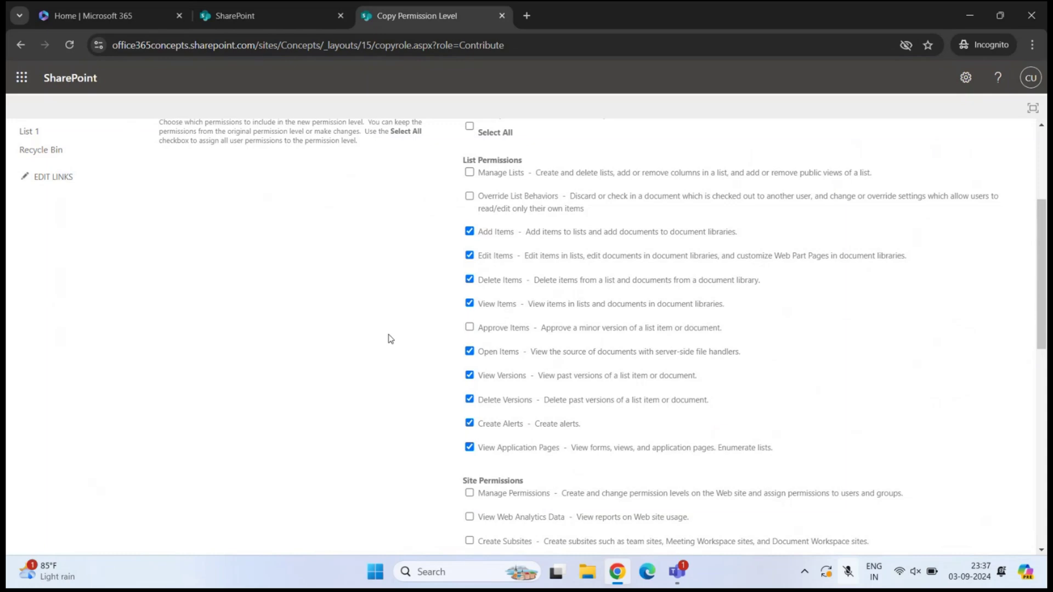
pyautogui.scroll(-1, 390, 339)
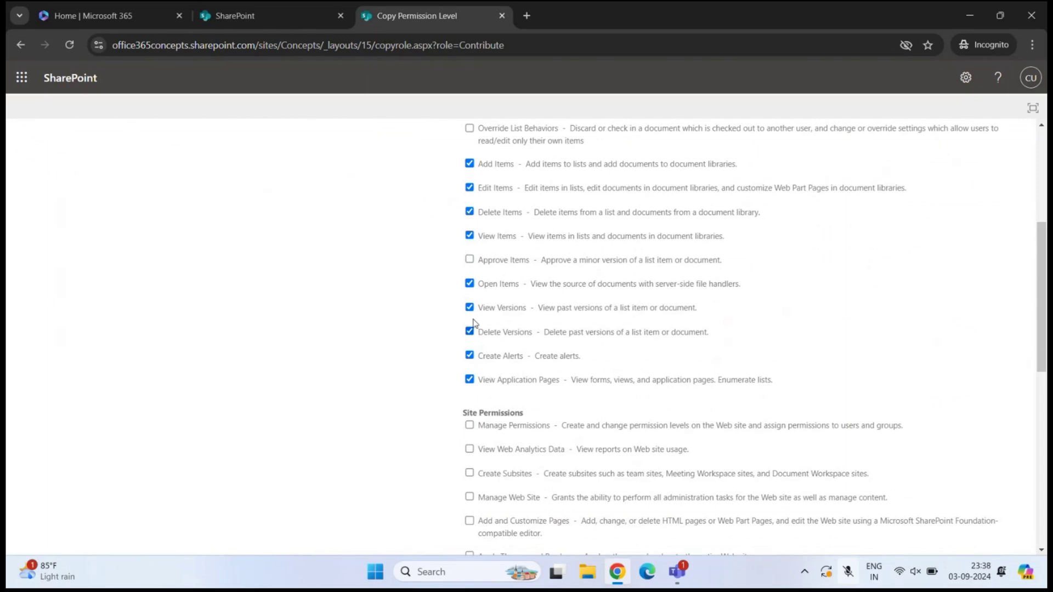
pyautogui.click(470, 212)
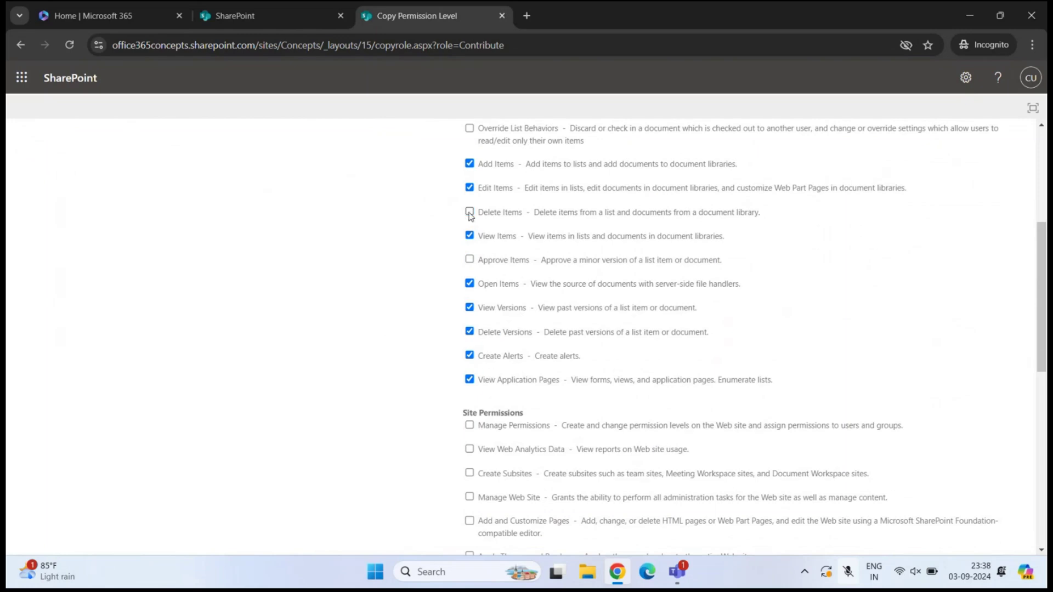
# Exclude the Delete Versions list permission from the copy of the Contribute level and review its remaining permissions.
pyautogui.click(470, 332)
pyautogui.scroll(-9, 377, 350)
pyautogui.scroll(10, 378, 350)
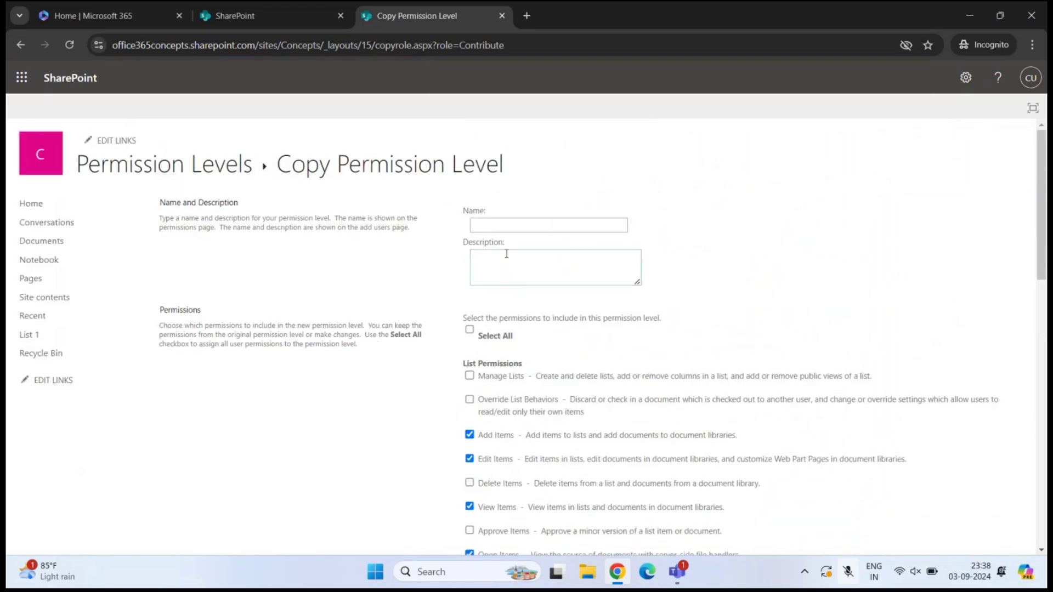
# Enter "Contribute with no deletion" as both name and description of the copied permission level, and create it.
pyautogui.click(496, 225)
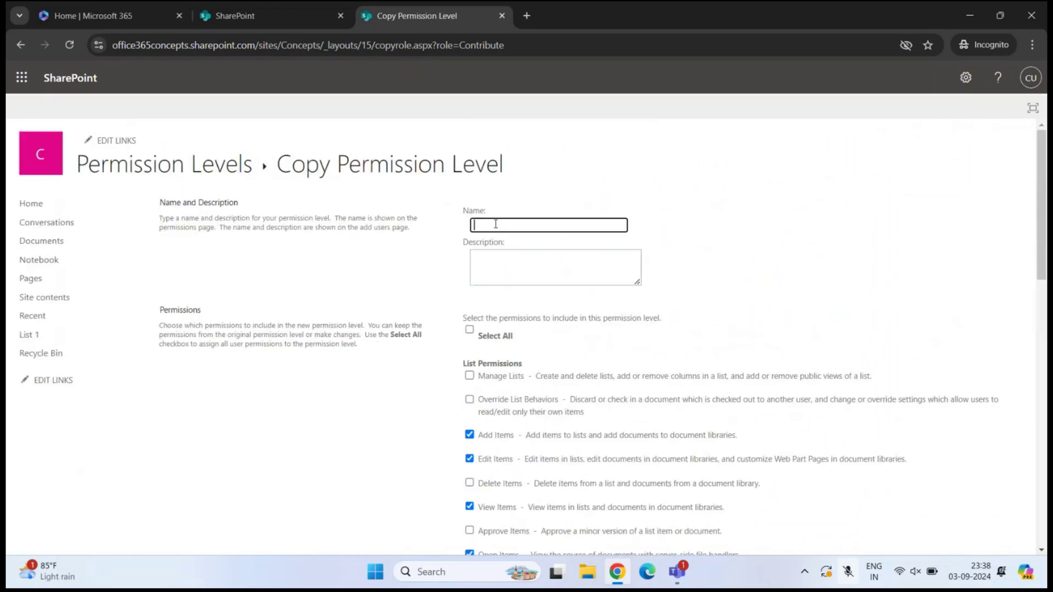
pyautogui.write('Contribute with no deletion')
pyautogui.hotkey('ctrl', 'a')
pyautogui.click(528, 259)
pyautogui.hotkey('ctrl', 'v')
pyautogui.click(400, 267)
pyautogui.scroll(-10, 423, 265)
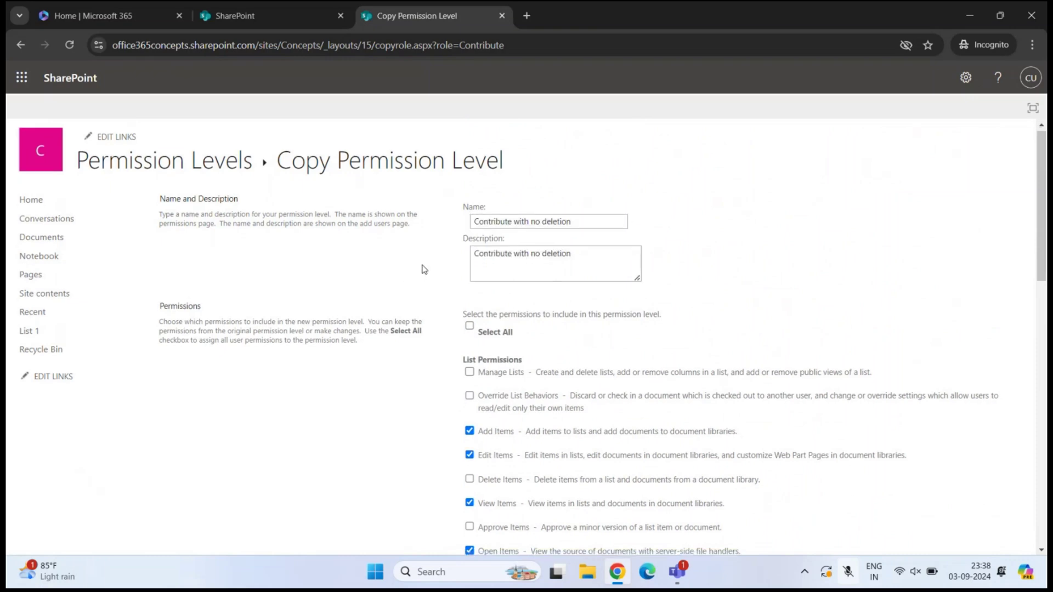
pyautogui.scroll(-3, 430, 272)
pyautogui.click(954, 493)
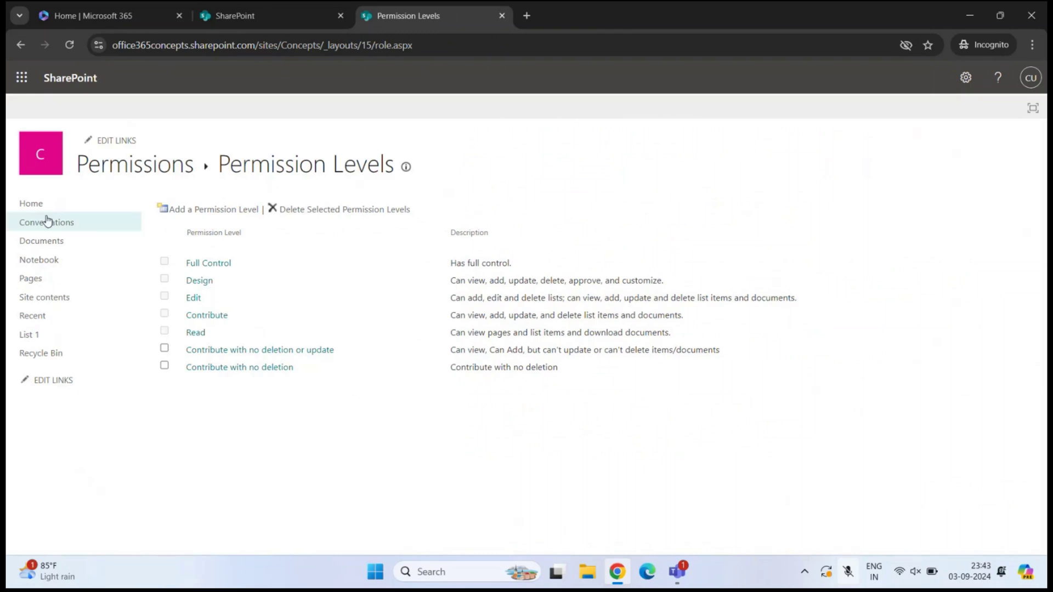
# Open the Concepts site home in a separate browser tab and go to its advanced permissions settings.
pyautogui.keyDown('ctrl'); pyautogui.click(37, 211); pyautogui.keyUp('ctrl')
pyautogui.click(643, 18)
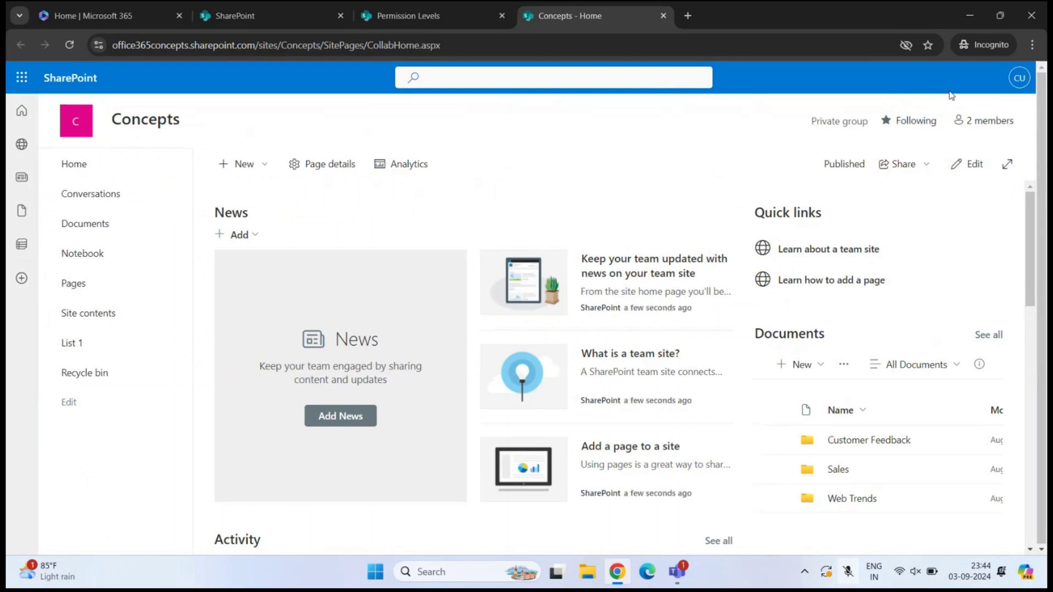
pyautogui.click(952, 78)
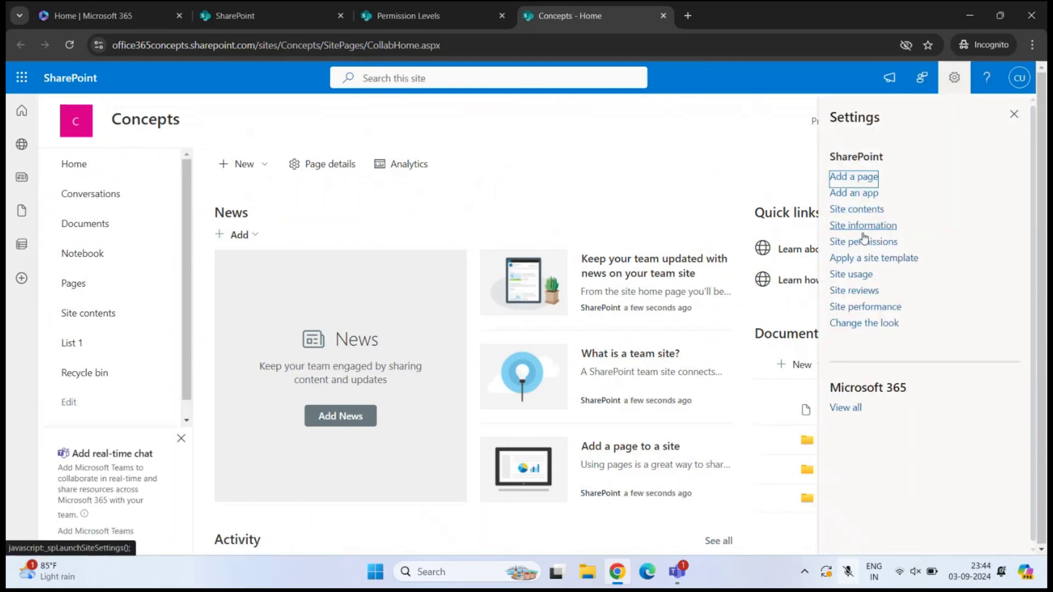
pyautogui.click(863, 242)
pyautogui.click(910, 398)
pyautogui.hotkey('alt', 'Left')
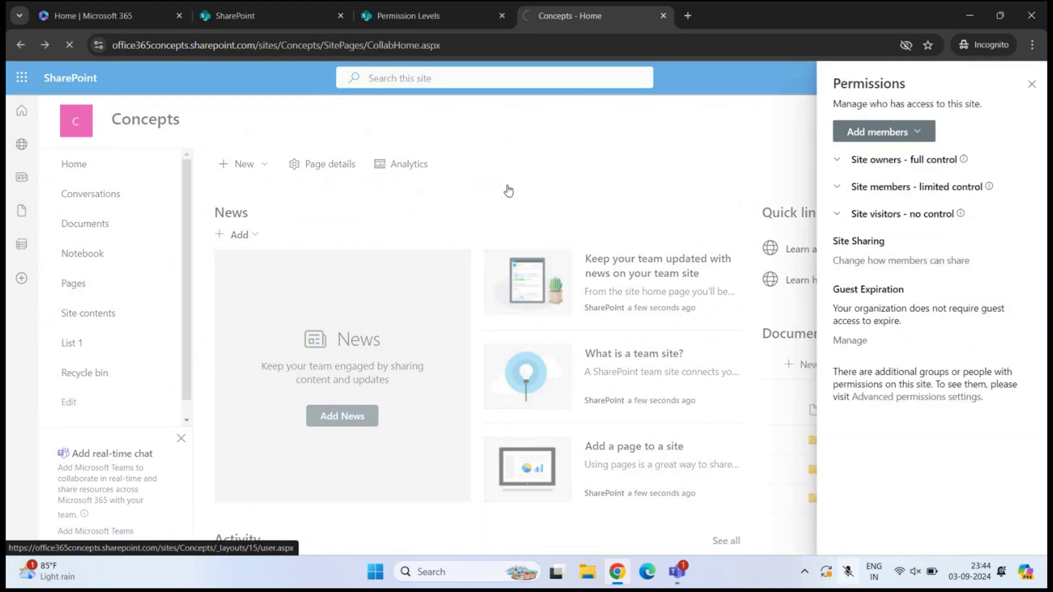
pyautogui.hotkey('alt', 'Right')
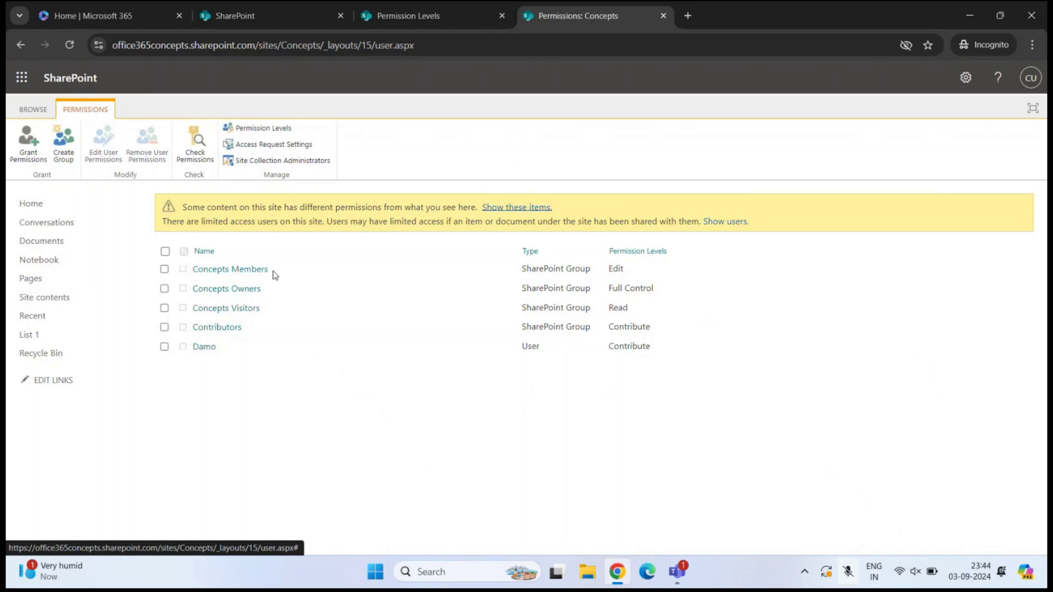
# Examine the groups' assigned permission levels and check whether permission removal is available for Concepts Owners, Concepts Visitors and Contributors.
pyautogui.moveTo(664, 274); pyautogui.dragTo(532, 267)
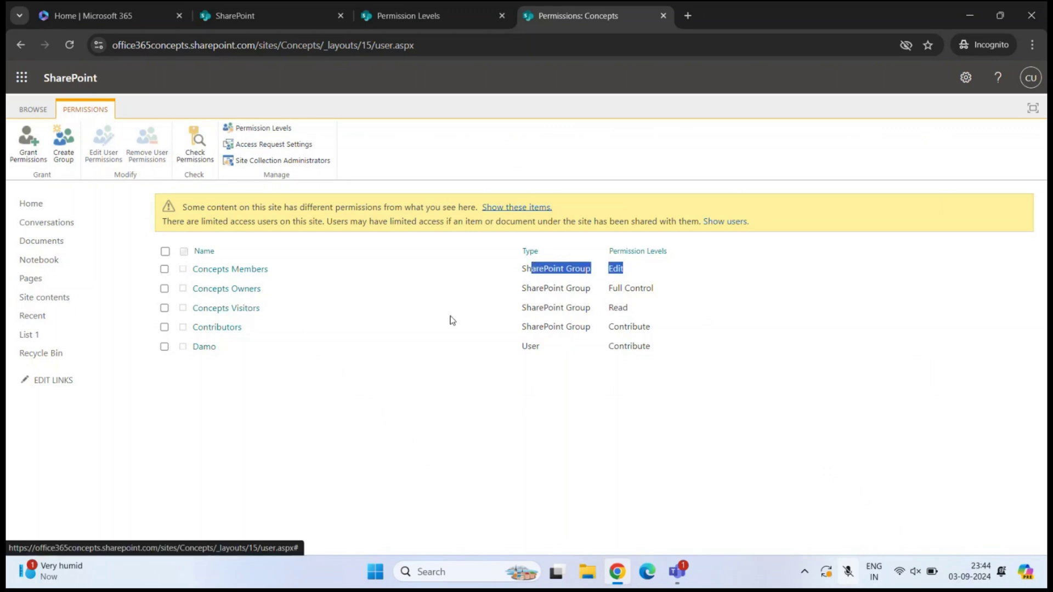
pyautogui.moveTo(634, 309); pyautogui.dragTo(609, 317)
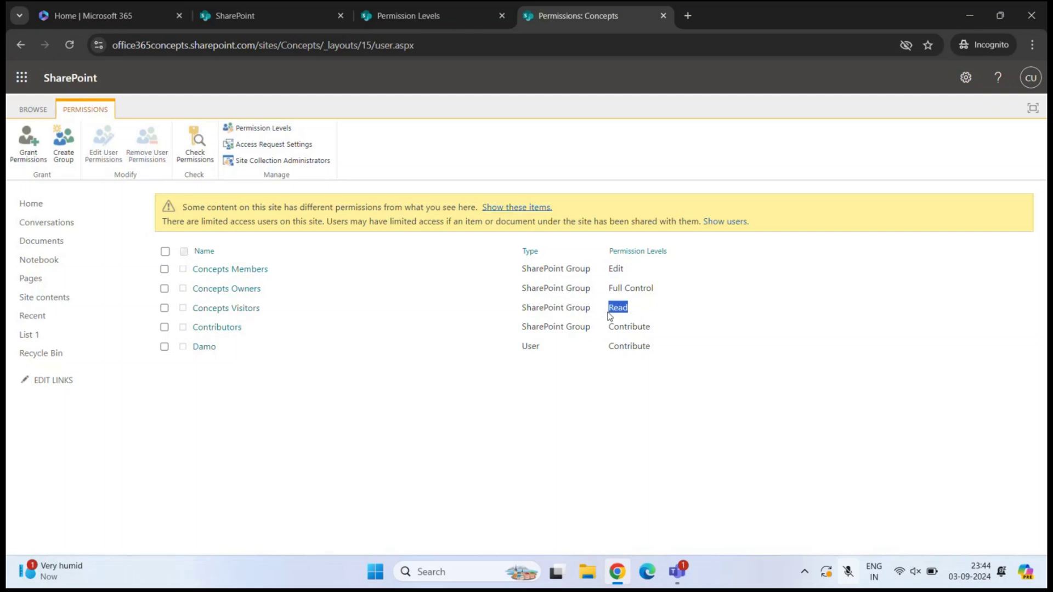
pyautogui.click(627, 311)
pyautogui.moveTo(268, 314); pyautogui.dragTo(182, 277)
pyautogui.click(364, 379)
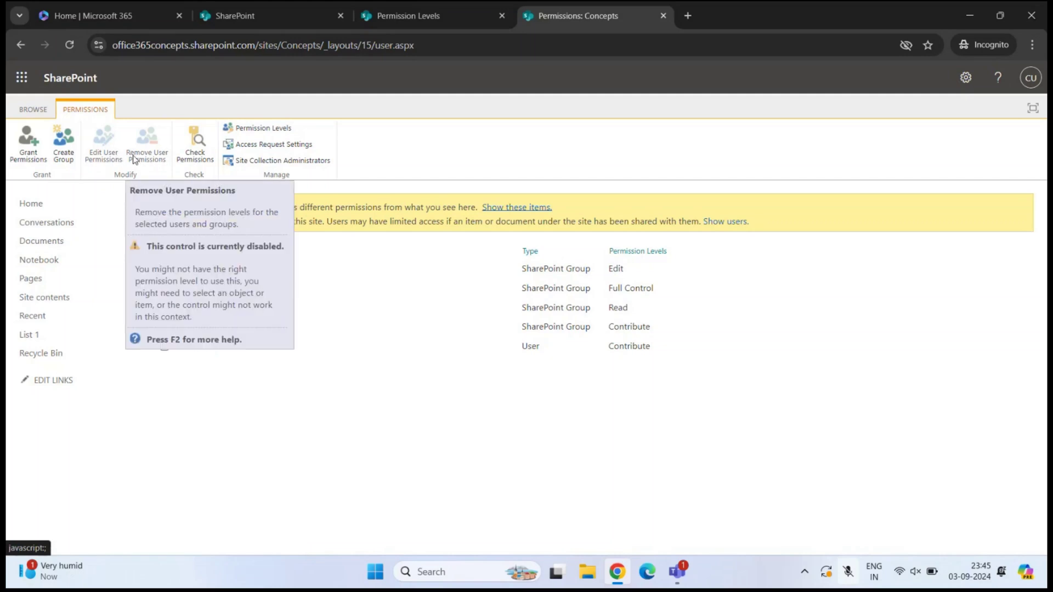
pyautogui.click(164, 308)
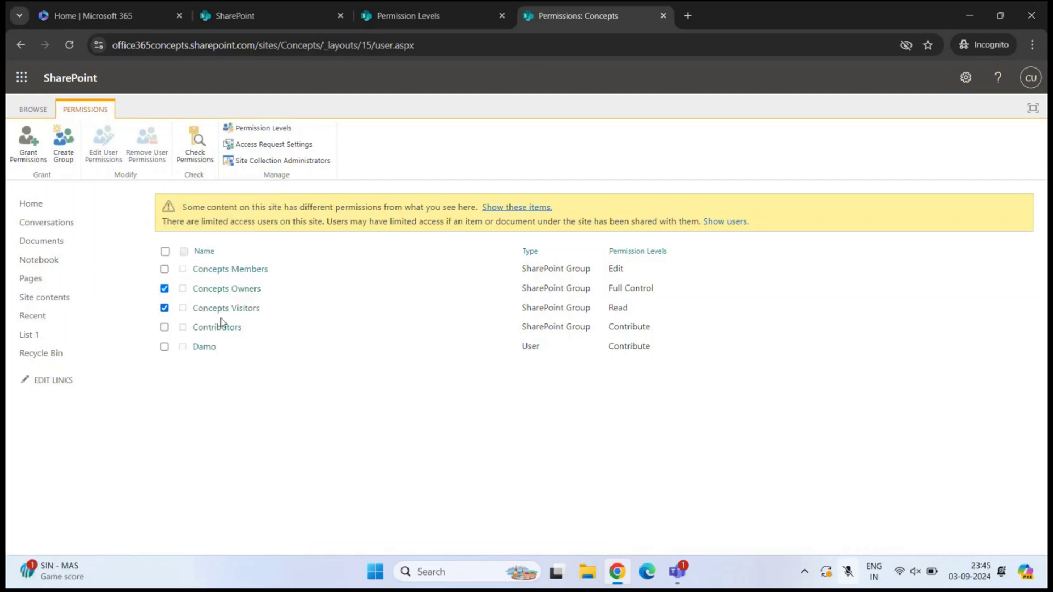
pyautogui.click(164, 289)
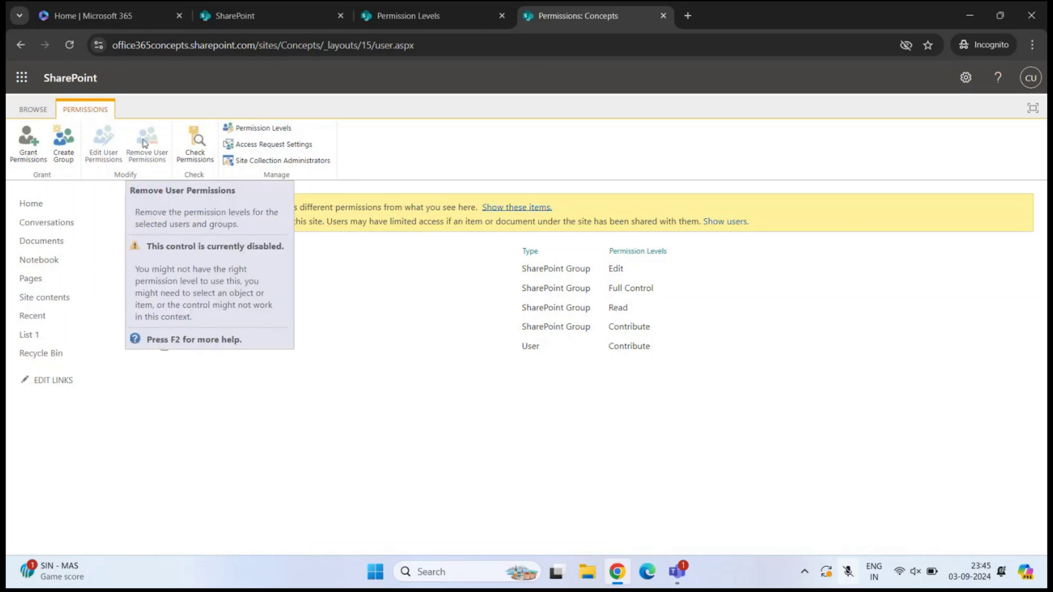
pyautogui.click(164, 307)
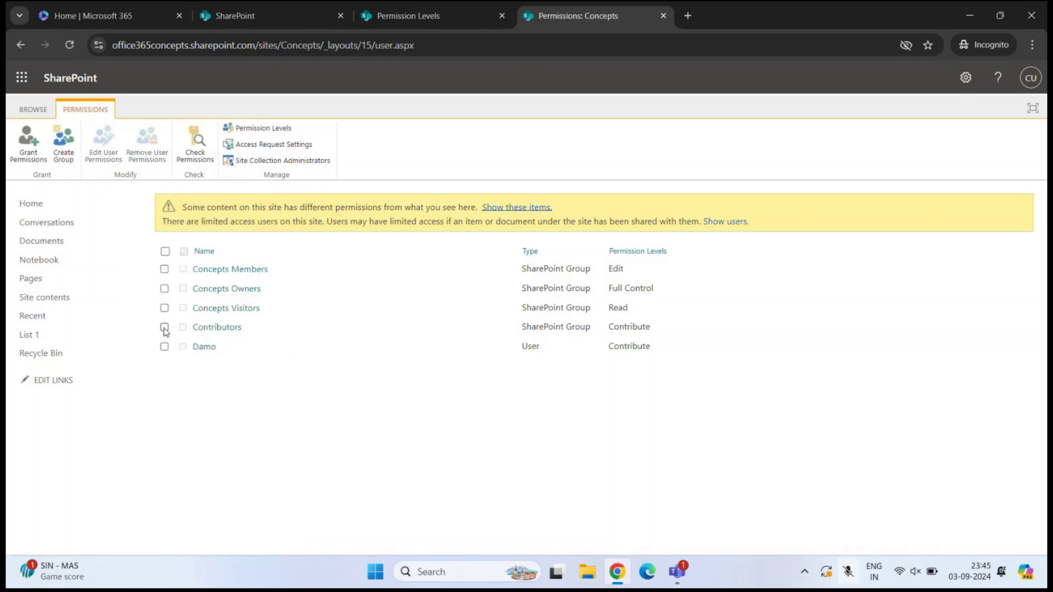
pyautogui.click(164, 328)
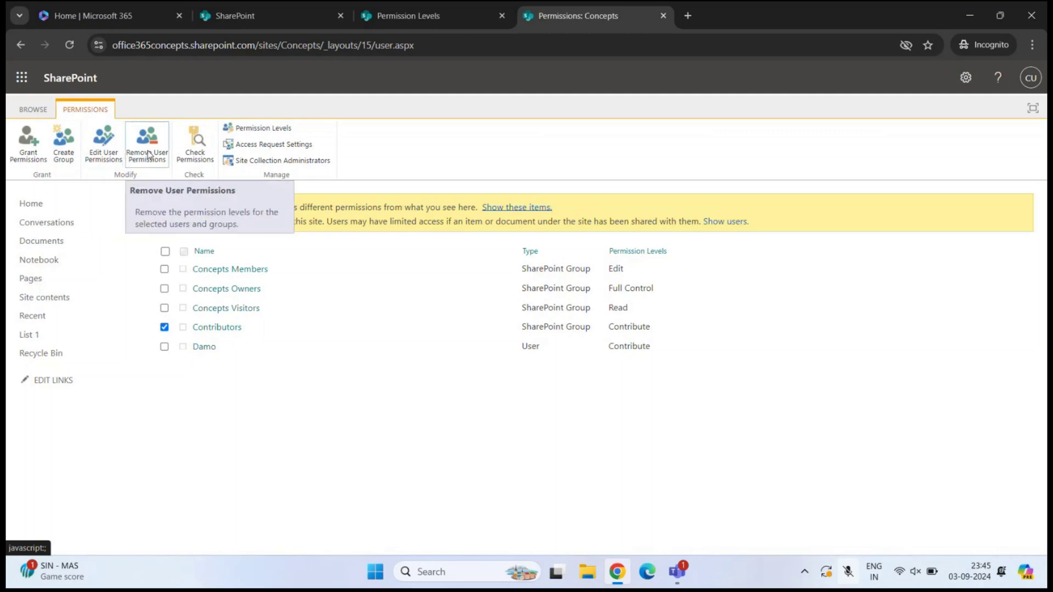
pyautogui.click(165, 328)
# Try to remove the individual user's permissions from the site.
pyautogui.click(164, 347)
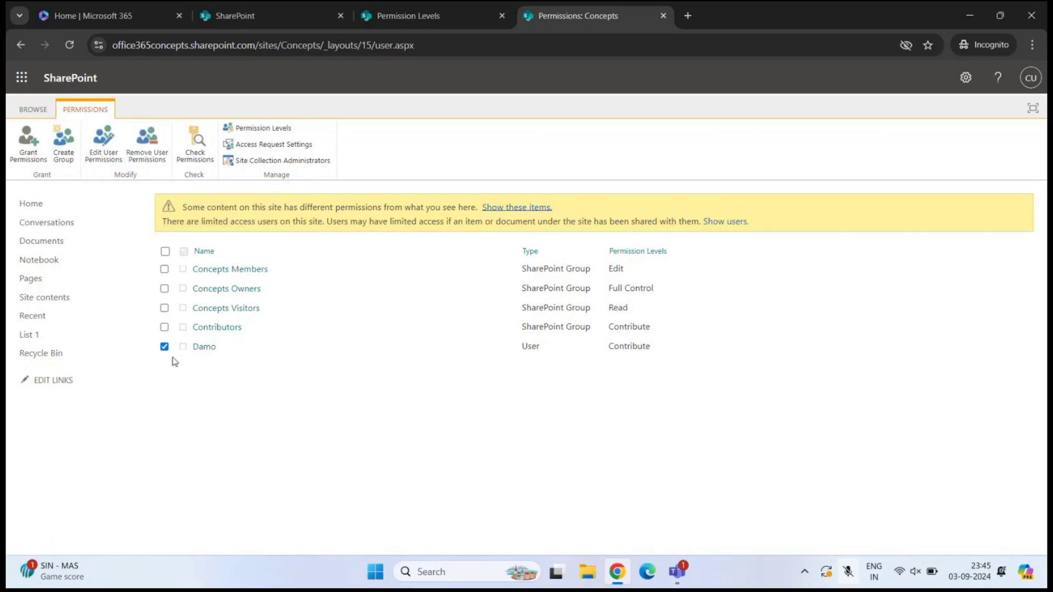
pyautogui.click(144, 151)
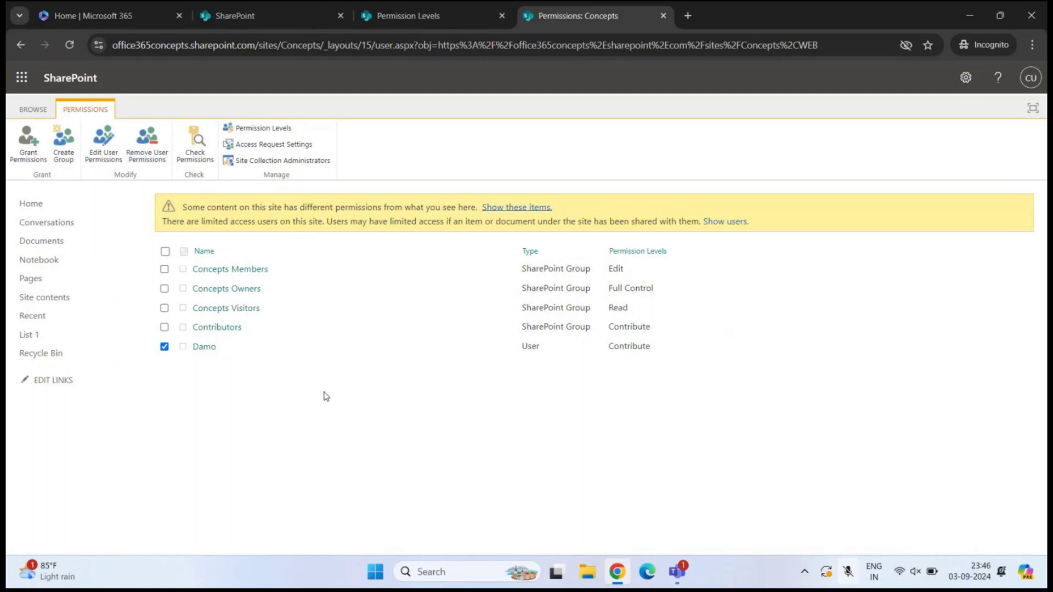
pyautogui.click(165, 347)
# Replace the Contributors group's Contribute permission level with Read and check the assignment in the permissions list.
pyautogui.click(164, 328)
pyautogui.click(109, 153)
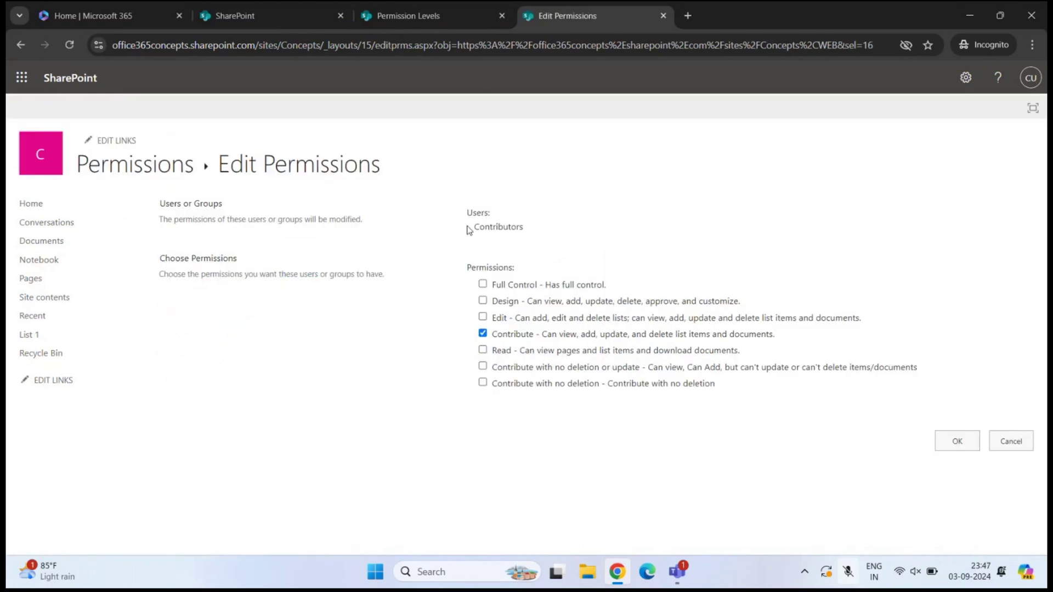
pyautogui.moveTo(478, 230); pyautogui.dragTo(538, 231)
pyautogui.click(536, 229)
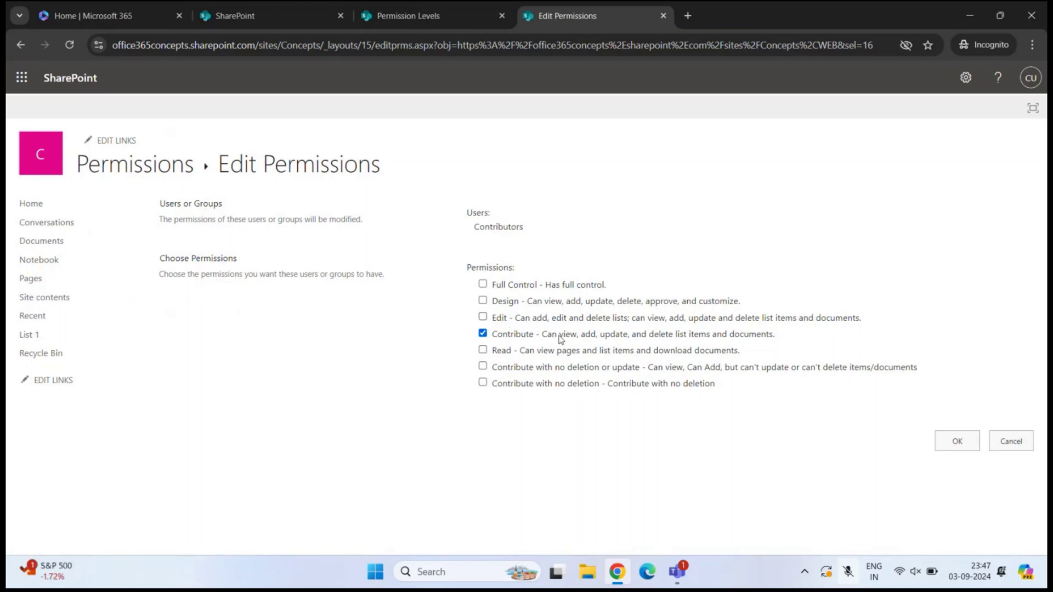
pyautogui.click(483, 334)
pyautogui.click(483, 351)
pyautogui.moveTo(475, 226)
pyautogui.mouseDown()
pyautogui.moveTo(535, 231)
pyautogui.moveTo(475, 233)
pyautogui.mouseUp()
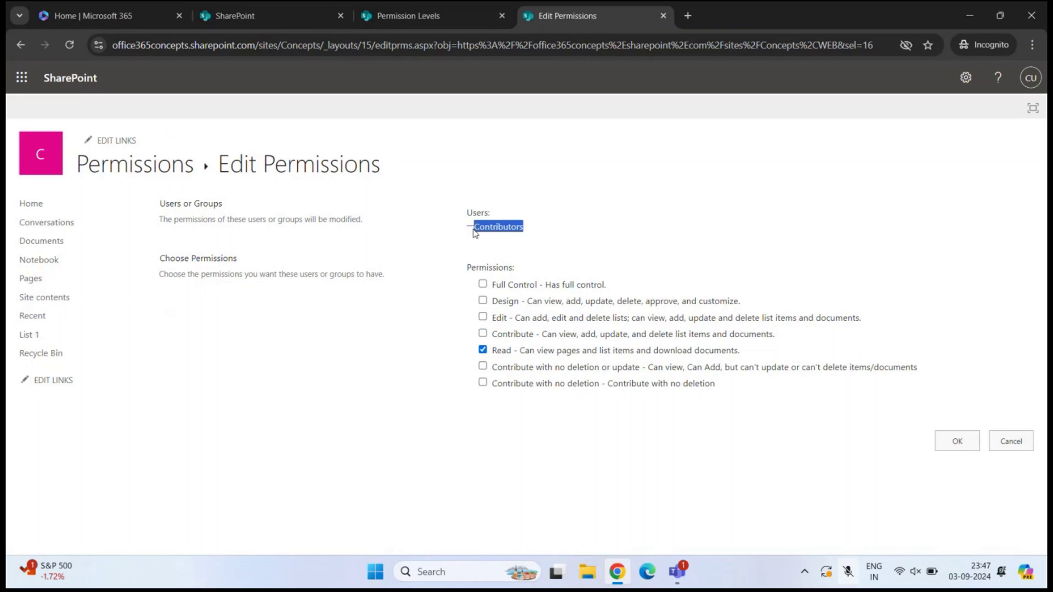
pyautogui.click(530, 236)
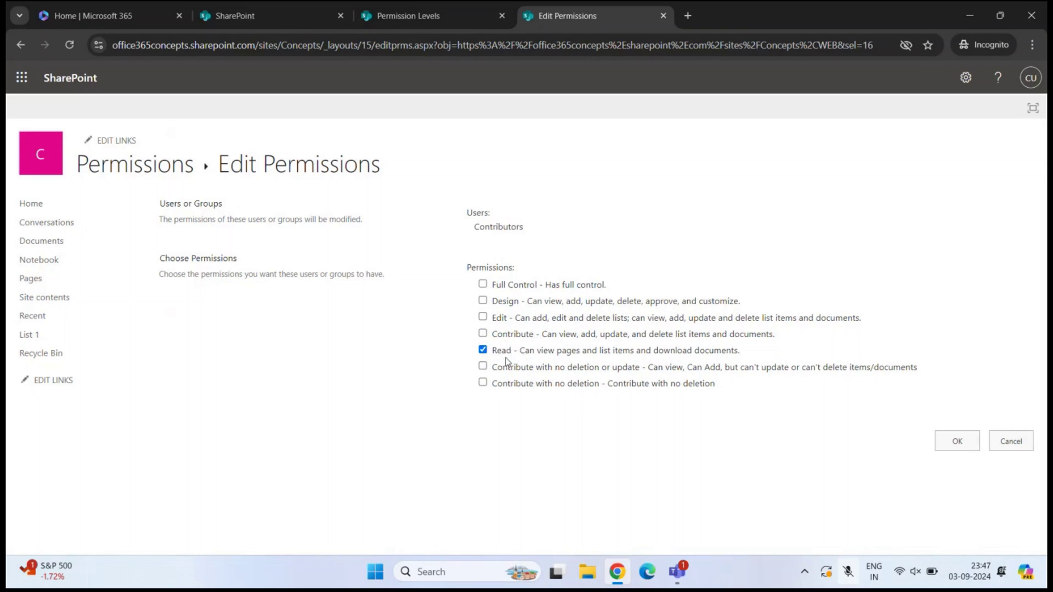
pyautogui.click(944, 436)
pyautogui.moveTo(239, 332); pyautogui.dragTo(183, 328)
pyautogui.click(584, 330)
pyautogui.moveTo(646, 328); pyautogui.dragTo(619, 327)
pyautogui.click(565, 397)
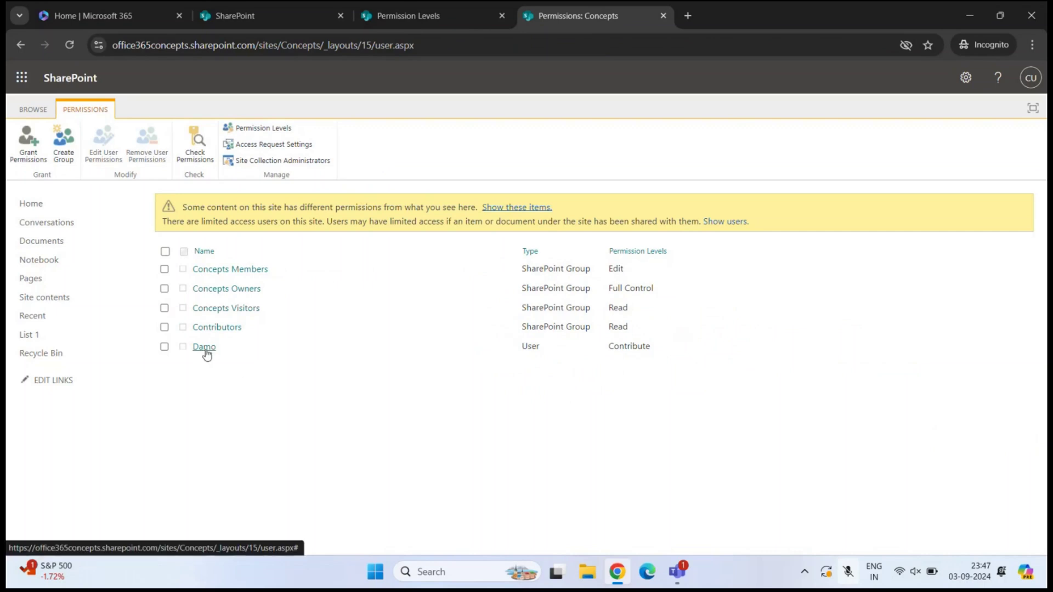
# Replace the individual user's Contribute permission level with "Contribute with no deletion" and check the assignment.
pyautogui.click(164, 348)
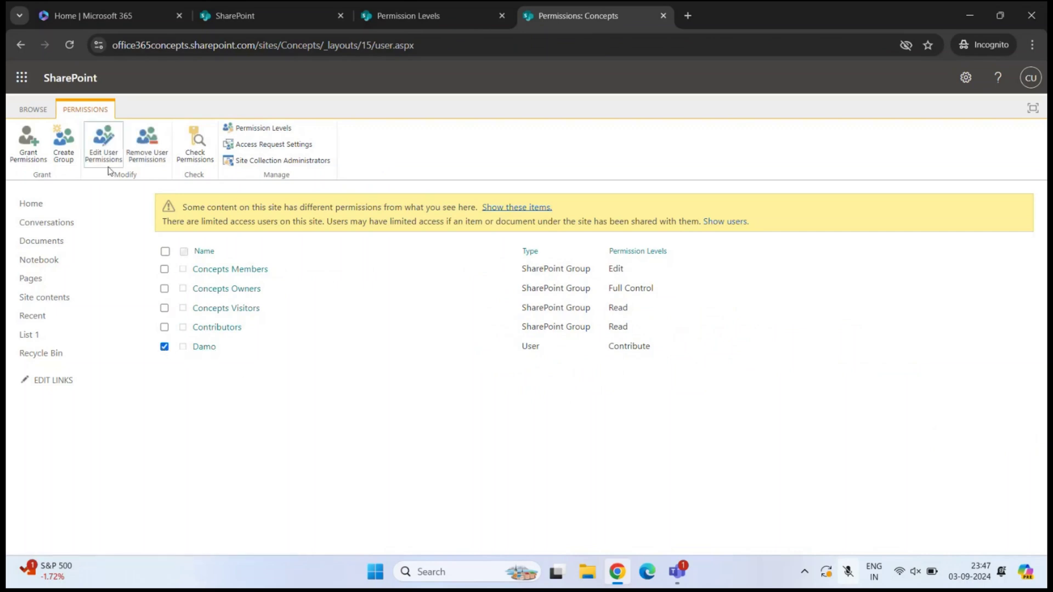
pyautogui.click(108, 147)
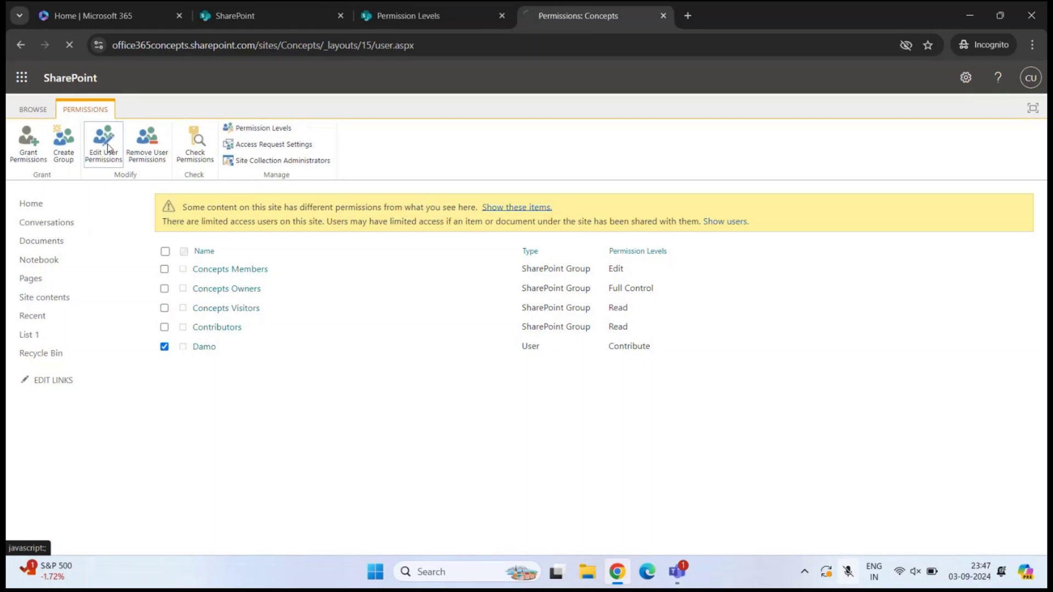
pyautogui.click(483, 334)
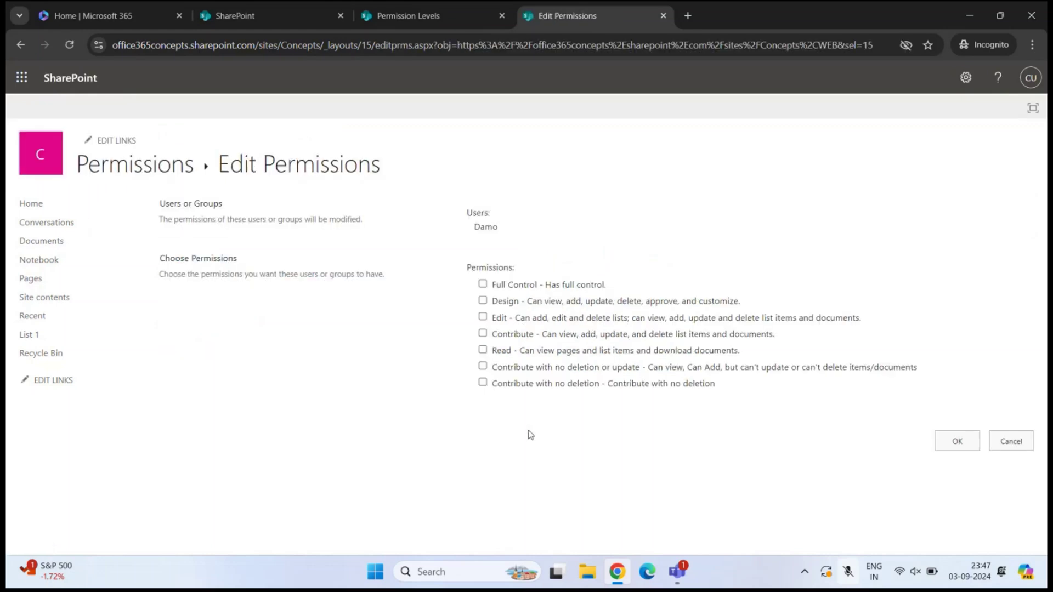
pyautogui.click(482, 383)
pyautogui.click(957, 441)
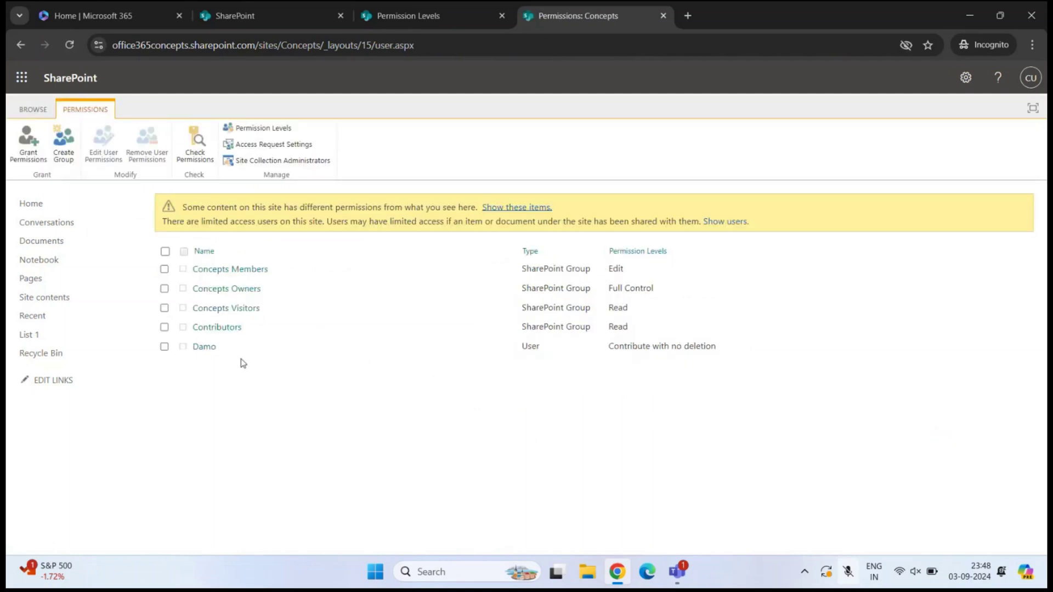
pyautogui.moveTo(610, 347); pyautogui.dragTo(724, 351)
pyautogui.click(678, 376)
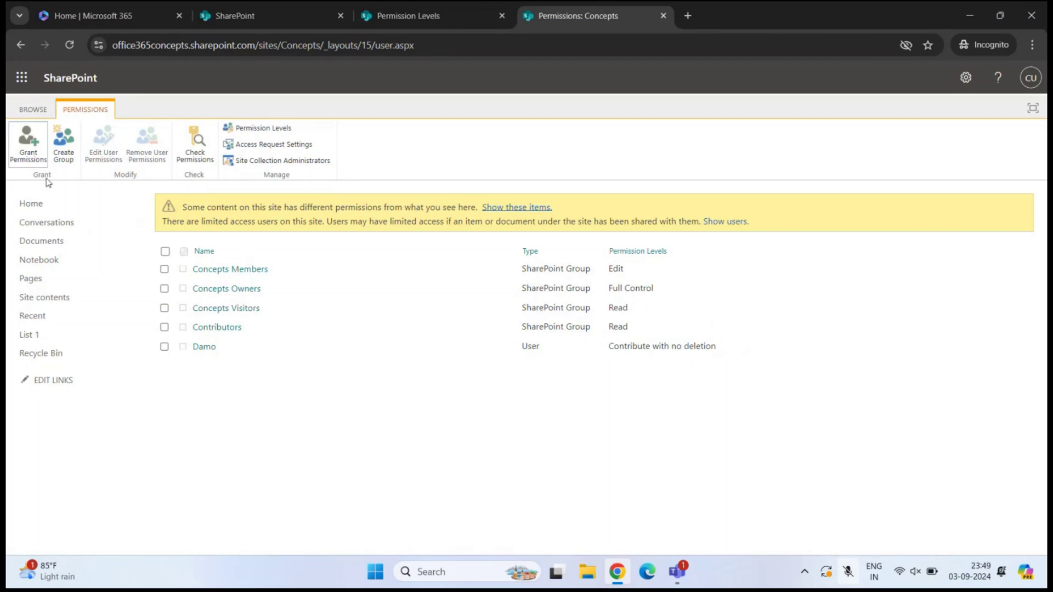
# Create a SharePoint group named Test, described as "Test", with the "Contribute with no deletion or update" permission level.
pyautogui.click(69, 150)
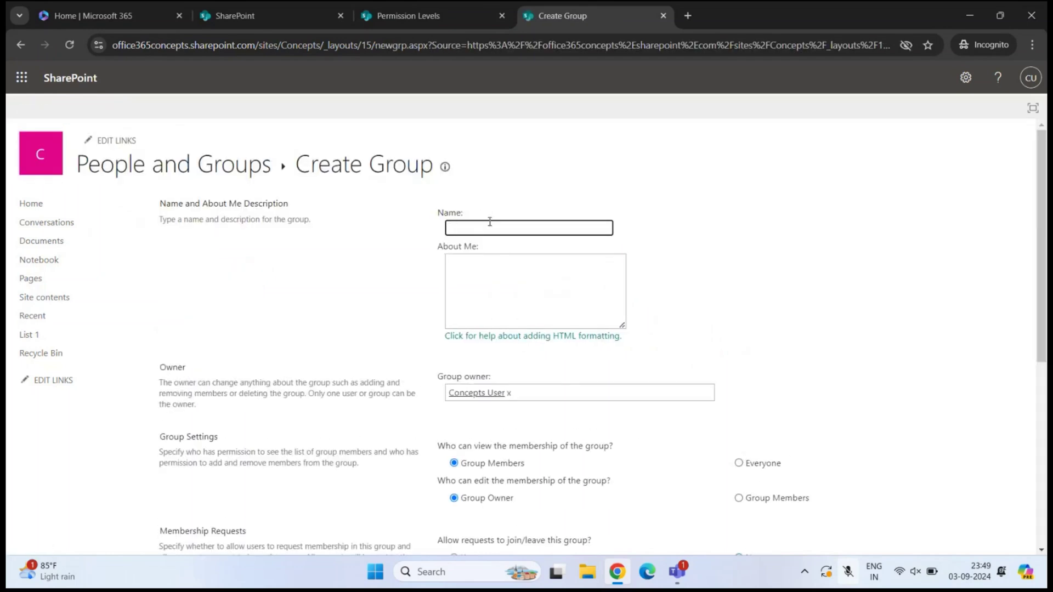
pyautogui.click(490, 222)
pyautogui.write('Test')
pyautogui.click(492, 271)
pyautogui.write('Test')
pyautogui.scroll(-2, 483, 290)
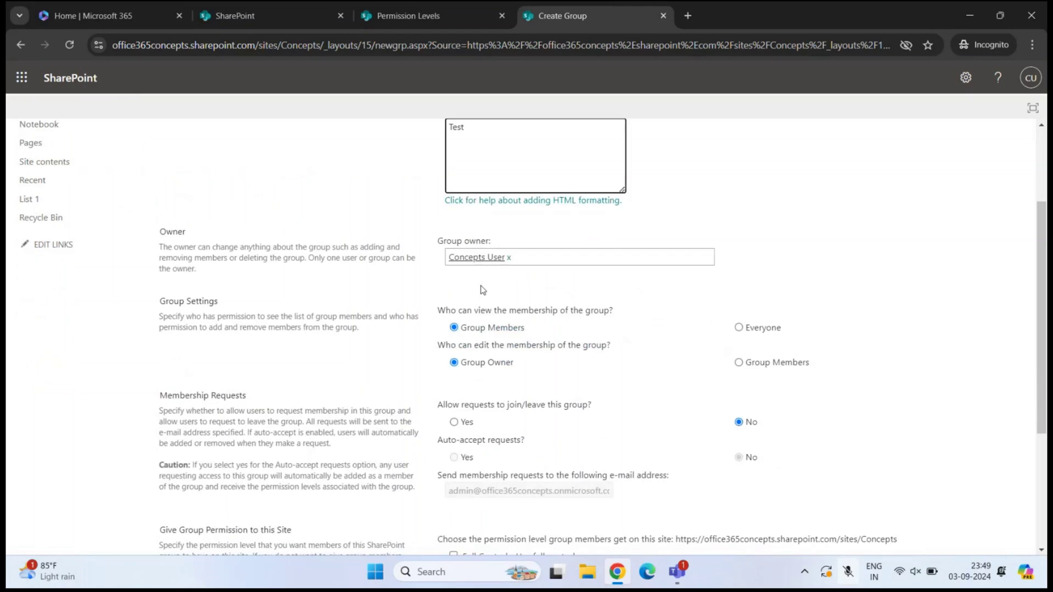
pyautogui.scroll(-3, 483, 291)
pyautogui.scroll(2, 513, 226)
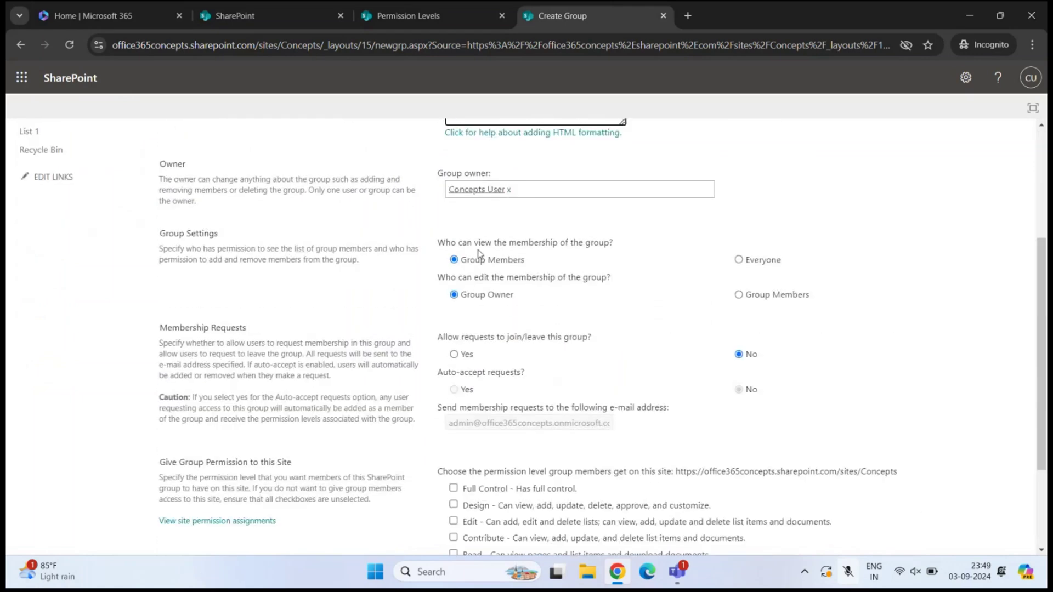
pyautogui.scroll(-2, 487, 321)
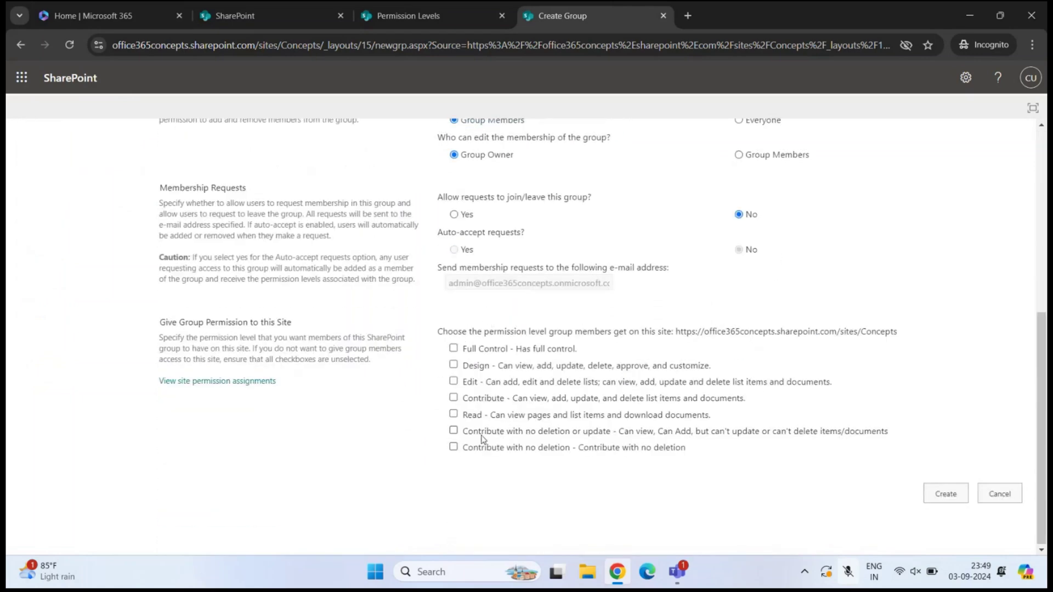
pyautogui.click(454, 432)
pyautogui.click(943, 493)
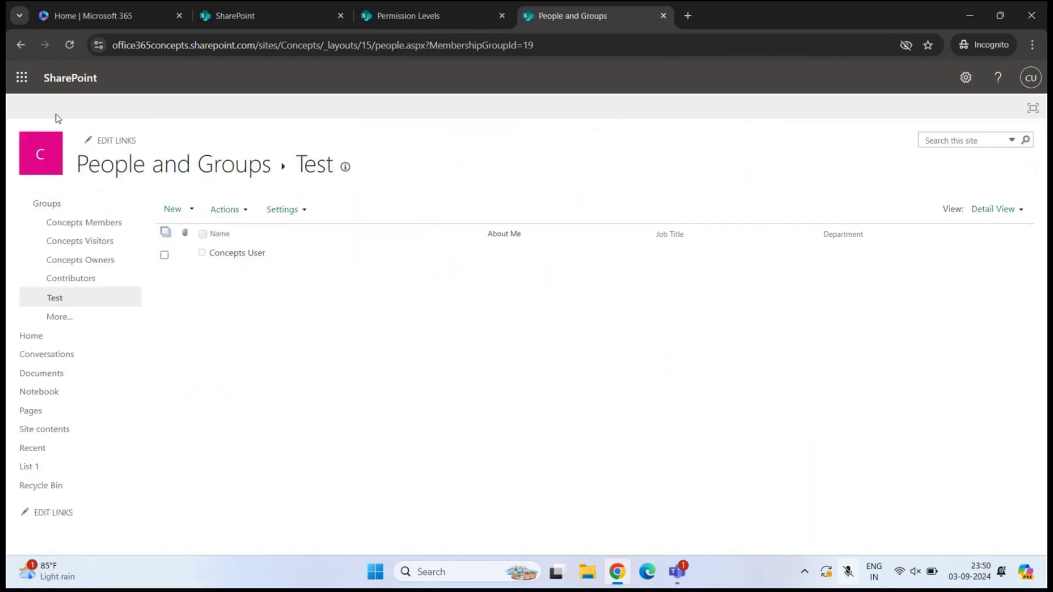
# Return to the site's permissions list and reload it to check the Test group's assignment.
pyautogui.click(22, 44)
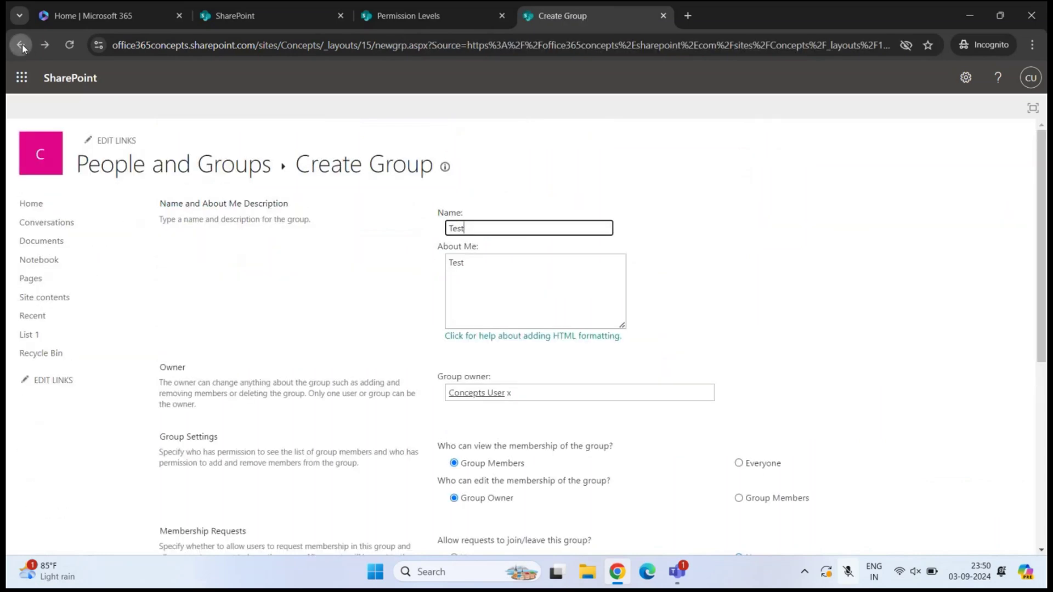
pyautogui.click(22, 44)
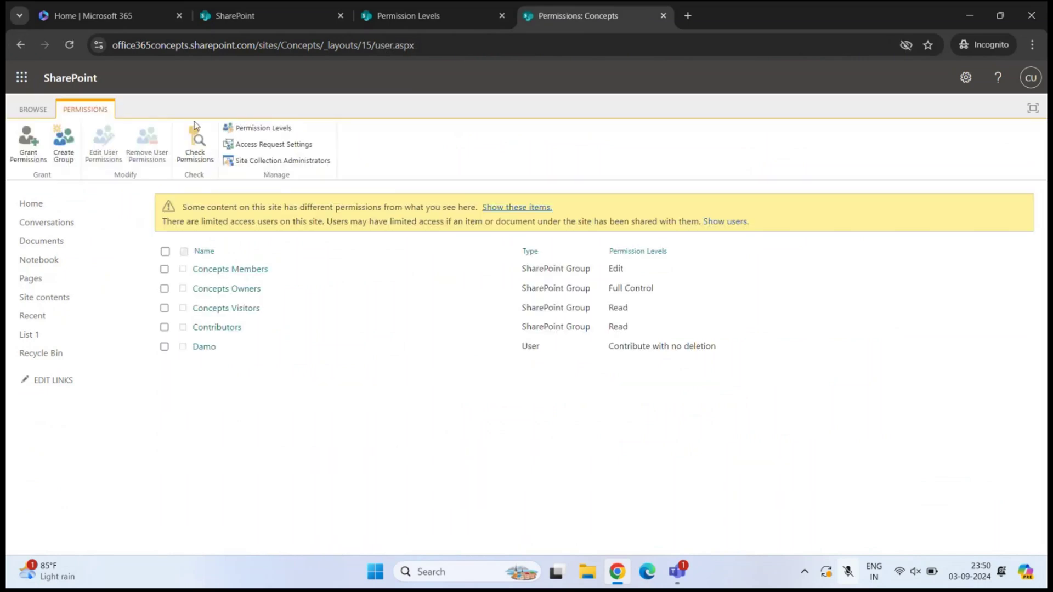
pyautogui.click(69, 45)
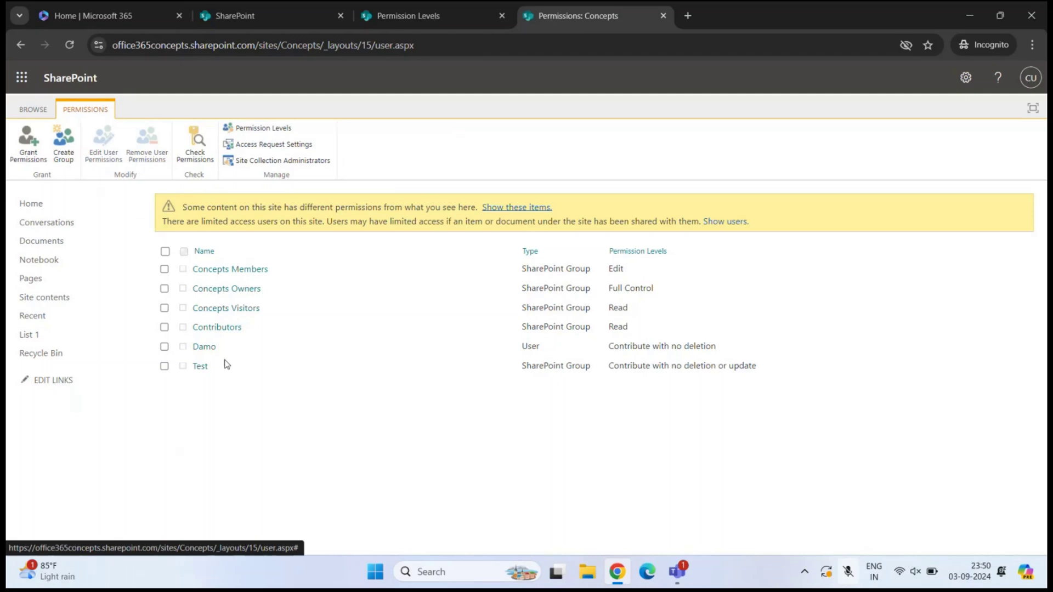
# Check the permission level assigned to the Test group in the site's permissions list.
pyautogui.moveTo(215, 366); pyautogui.dragTo(190, 366)
pyautogui.click(217, 378)
pyautogui.moveTo(609, 369); pyautogui.dragTo(766, 373)
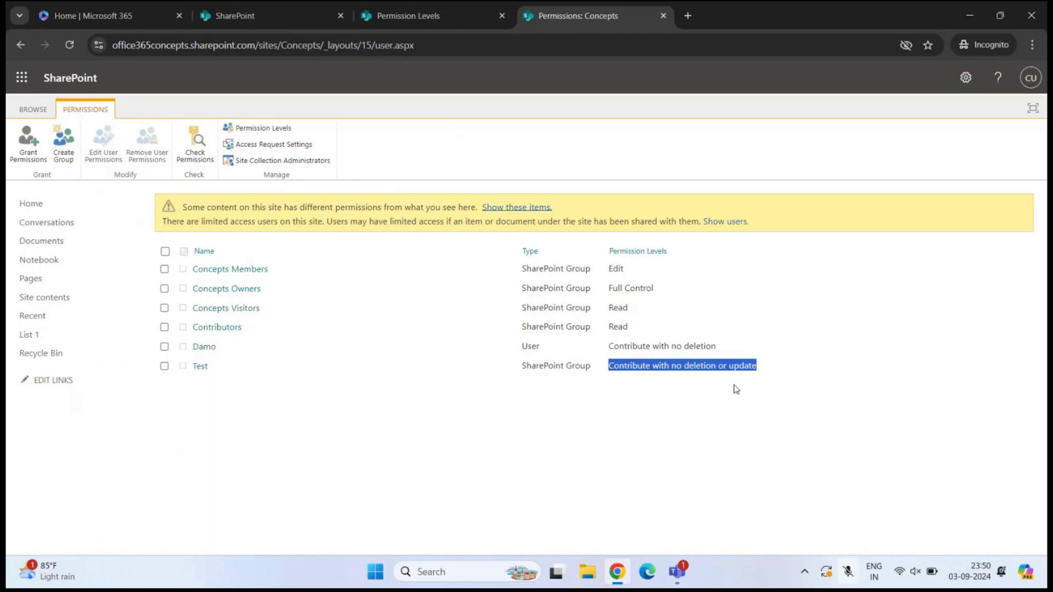
pyautogui.click(683, 389)
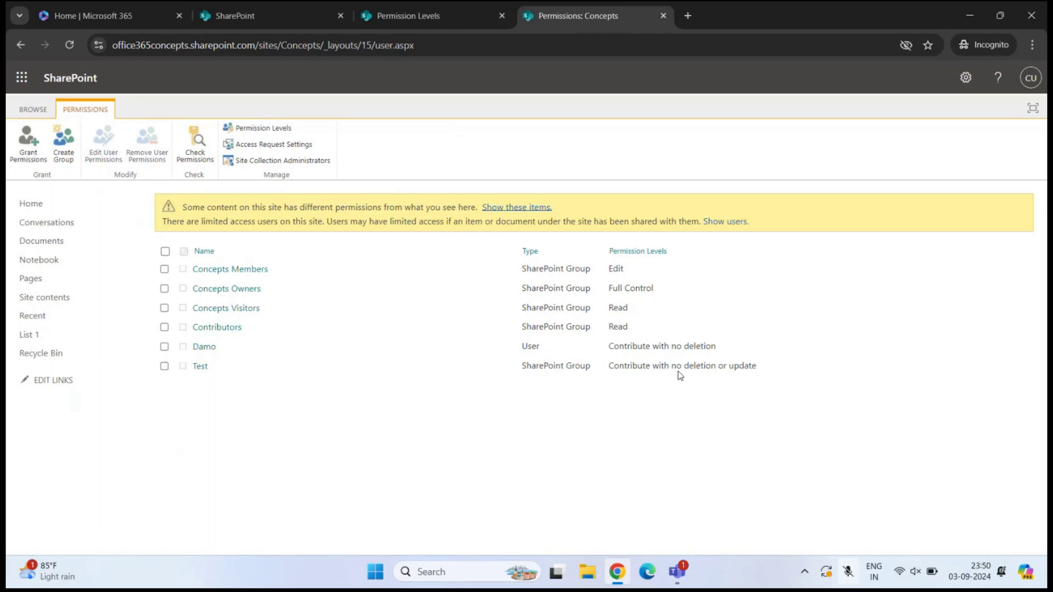
# Add another user to the Test group by sharing the site, and return to the site's permissions list.
pyautogui.click(201, 368)
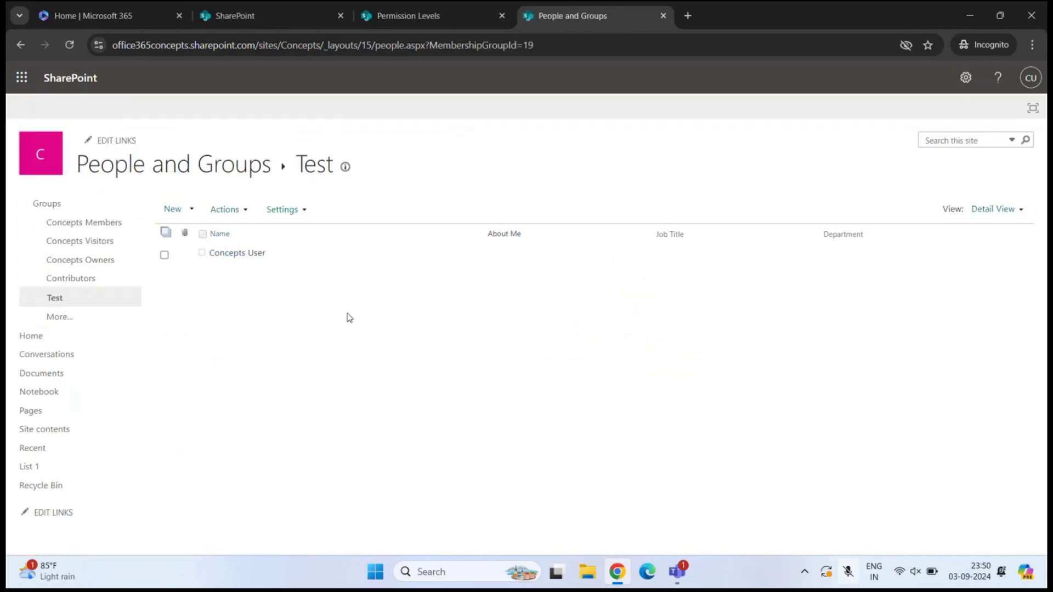
pyautogui.click(184, 214)
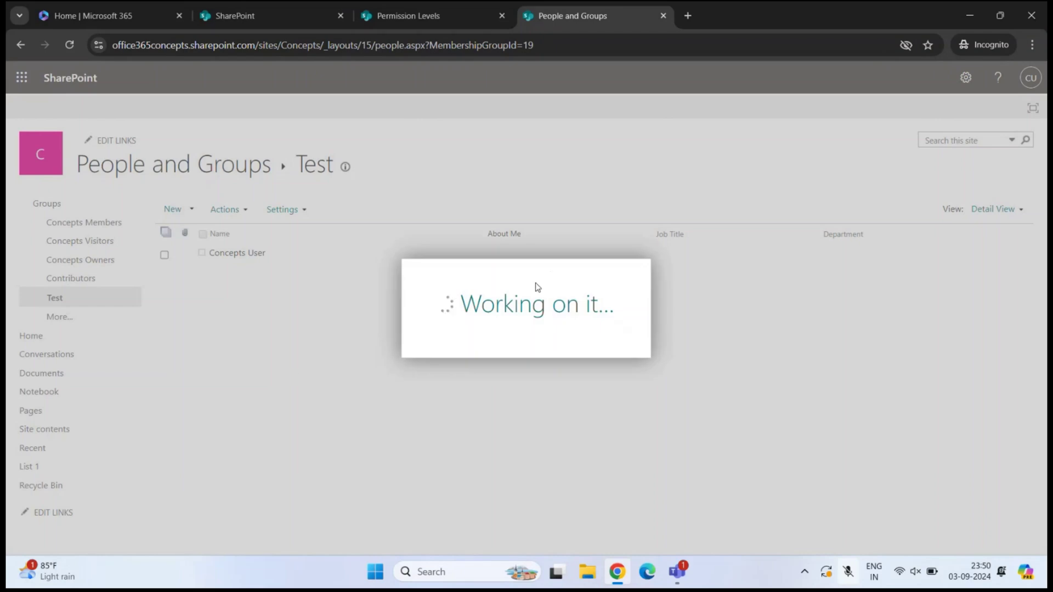
pyautogui.click(495, 265)
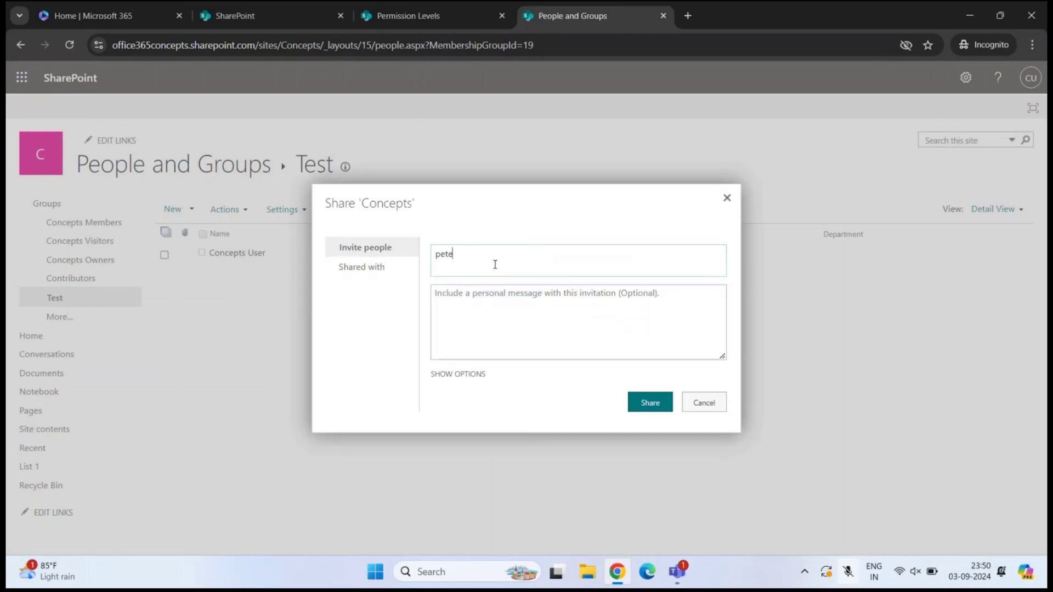
pyautogui.click(467, 289)
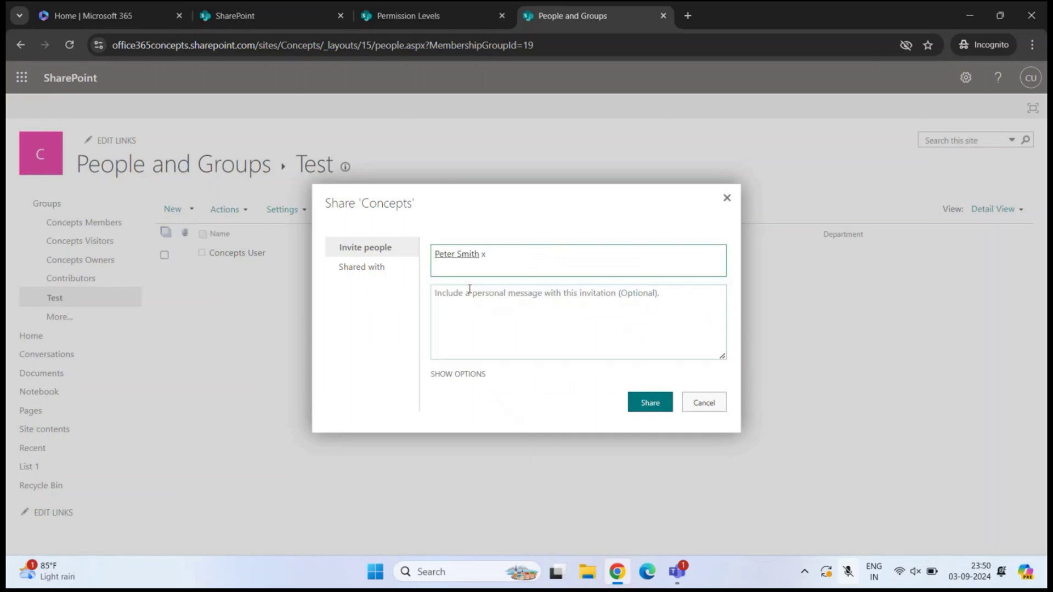
pyautogui.click(647, 403)
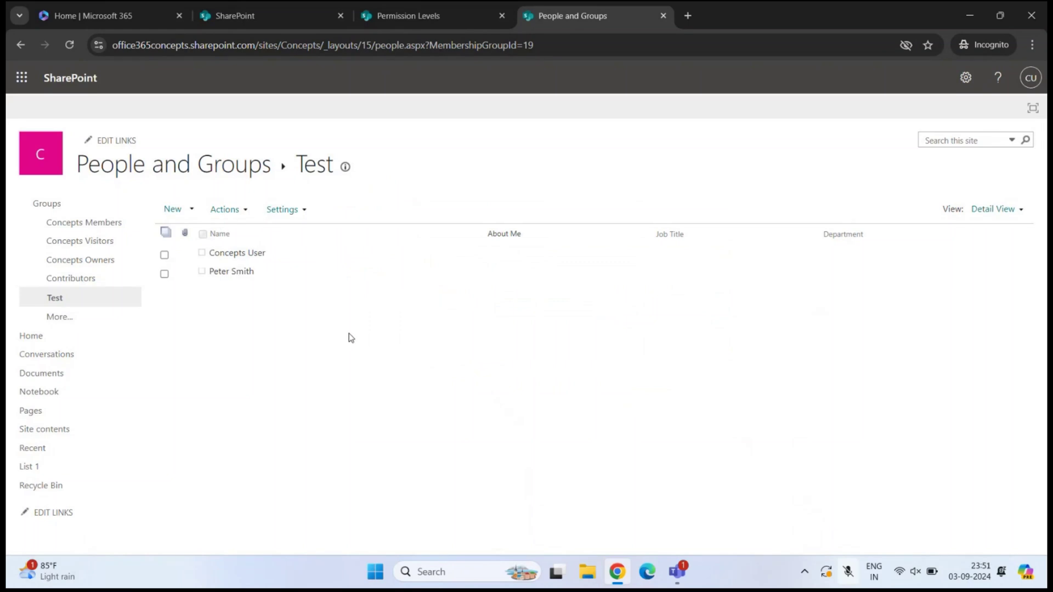
pyautogui.click(20, 45)
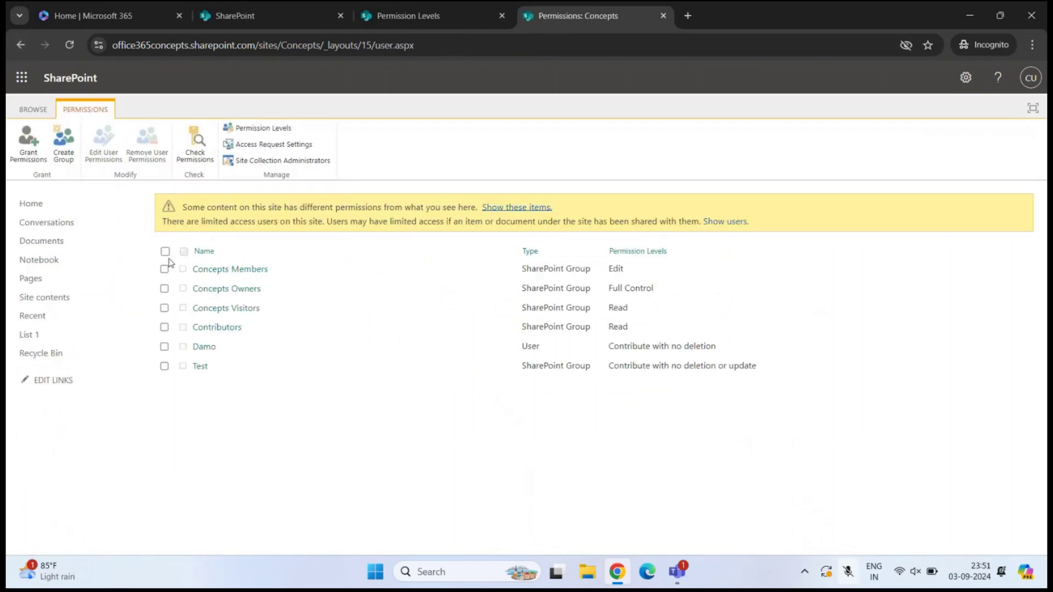
# Review the custom "Contribute with no deletion" entry among the site's permission levels and return to the permissions list.
pyautogui.click(282, 129)
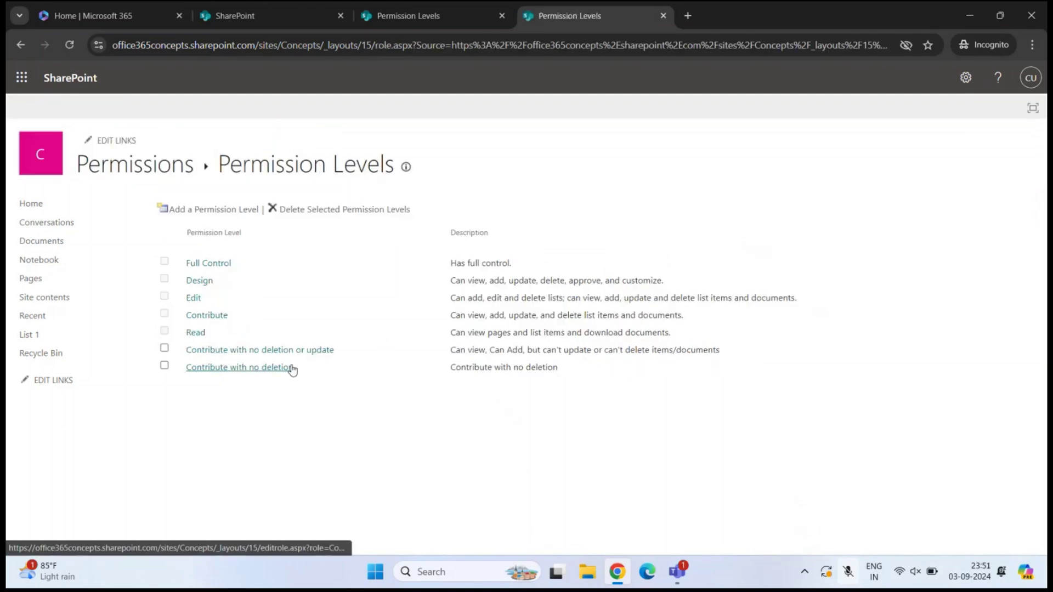
pyautogui.moveTo(559, 371); pyautogui.dragTo(187, 373)
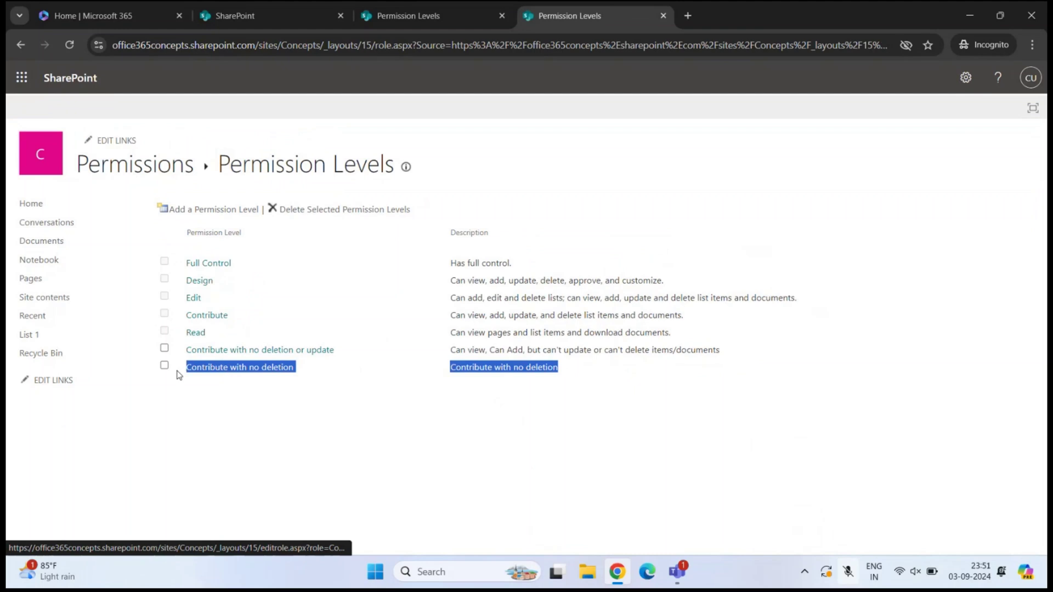
pyautogui.click(391, 408)
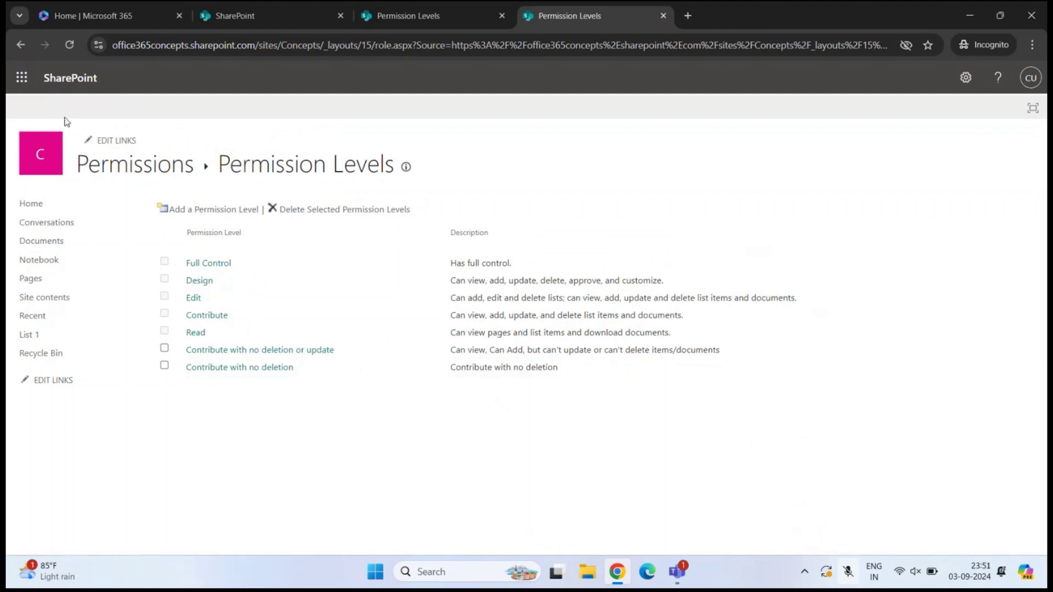
pyautogui.click(20, 44)
pyautogui.click(21, 45)
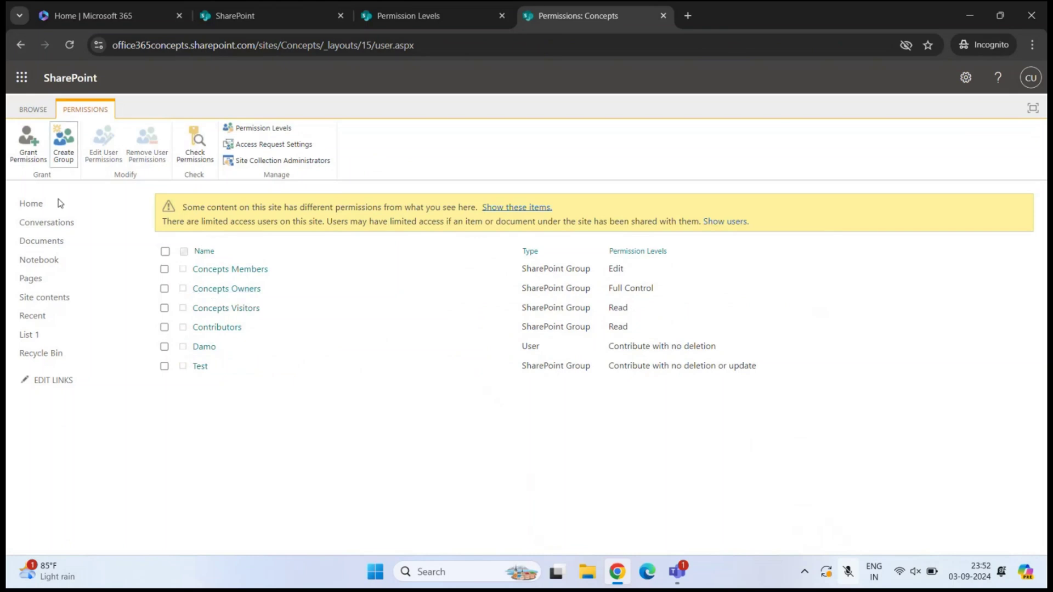
# Grant an individual user the "Contribute with no deletion or update" permission level directly on the Concepts site and reload the permissions list.
pyautogui.click(30, 146)
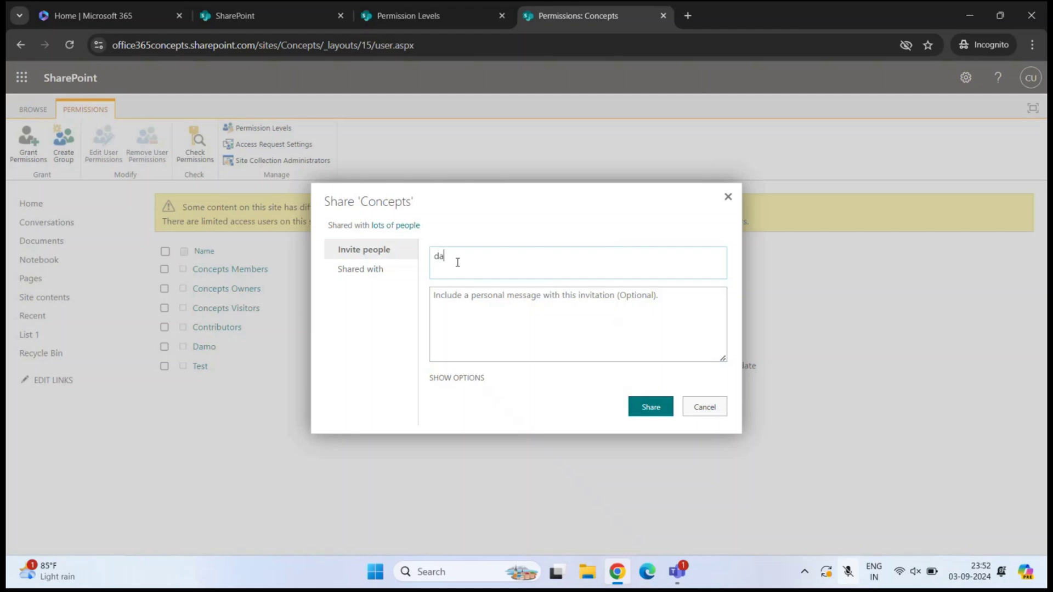
pyautogui.write('damodara')
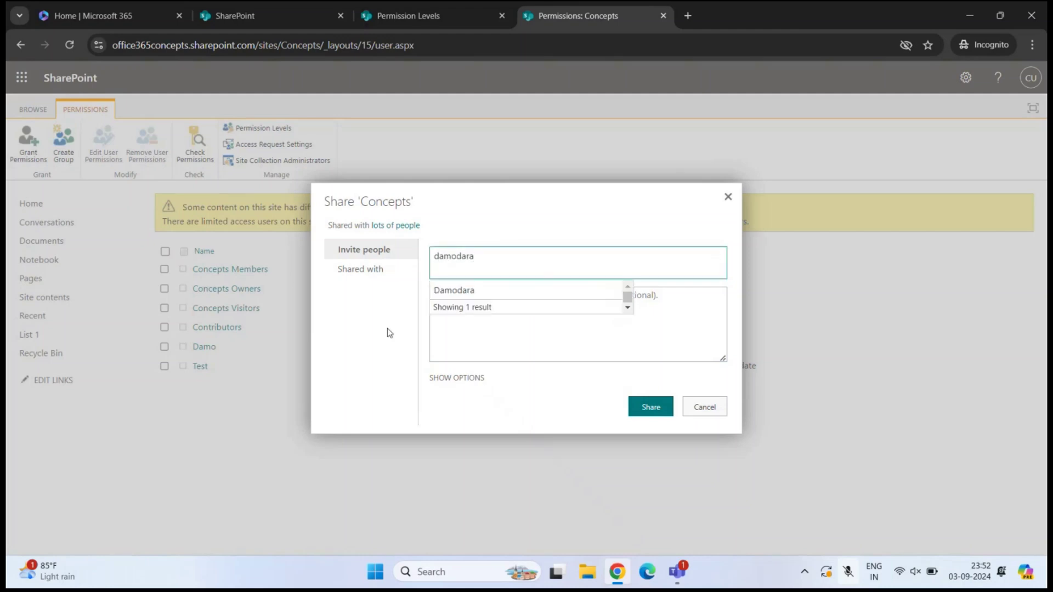
pyautogui.click(504, 288)
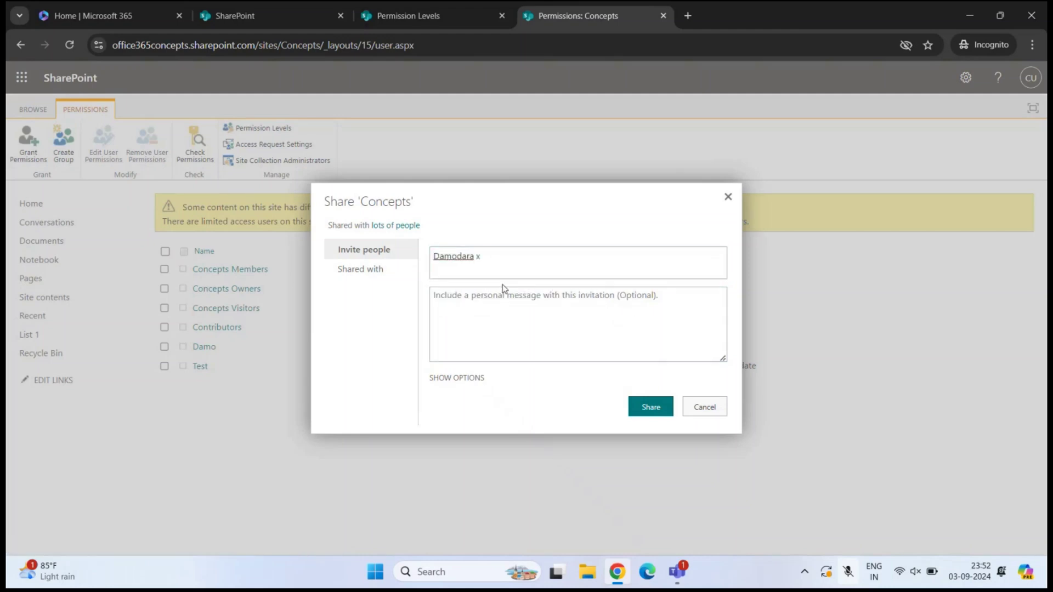
pyautogui.click(461, 378)
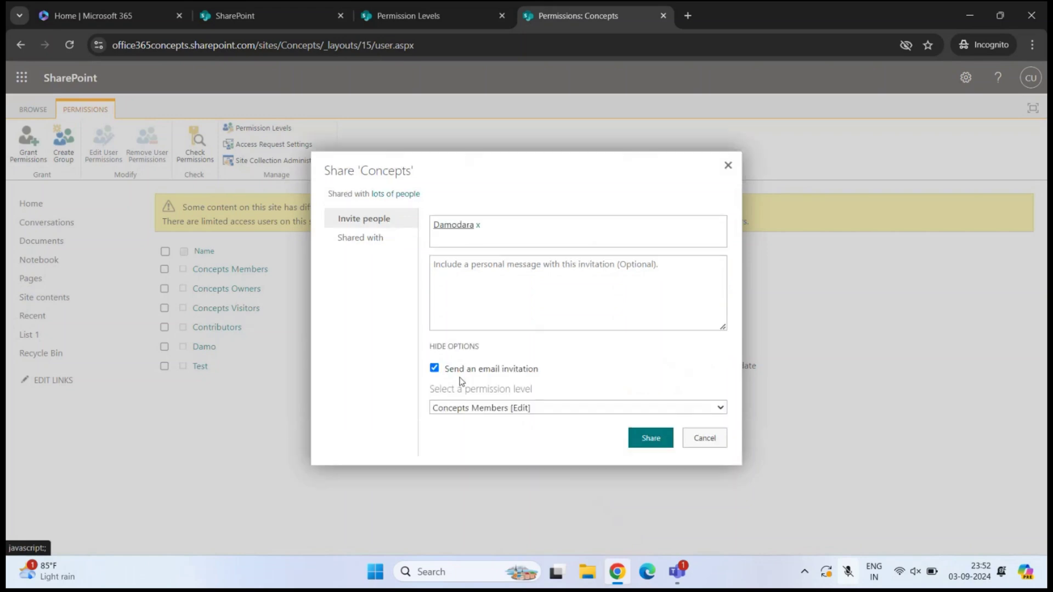
pyautogui.click(554, 408)
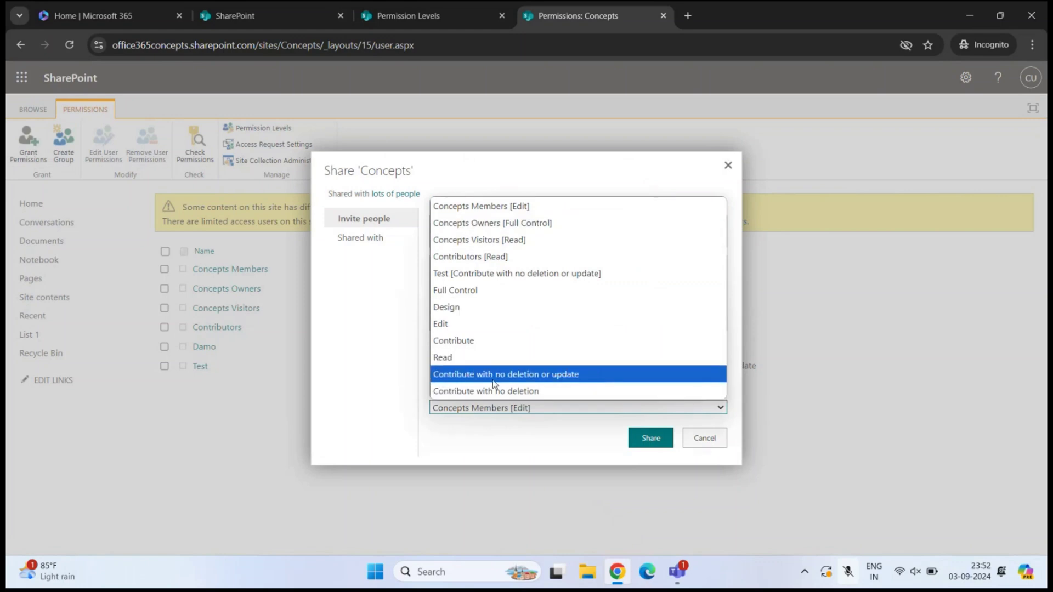
pyautogui.click(613, 379)
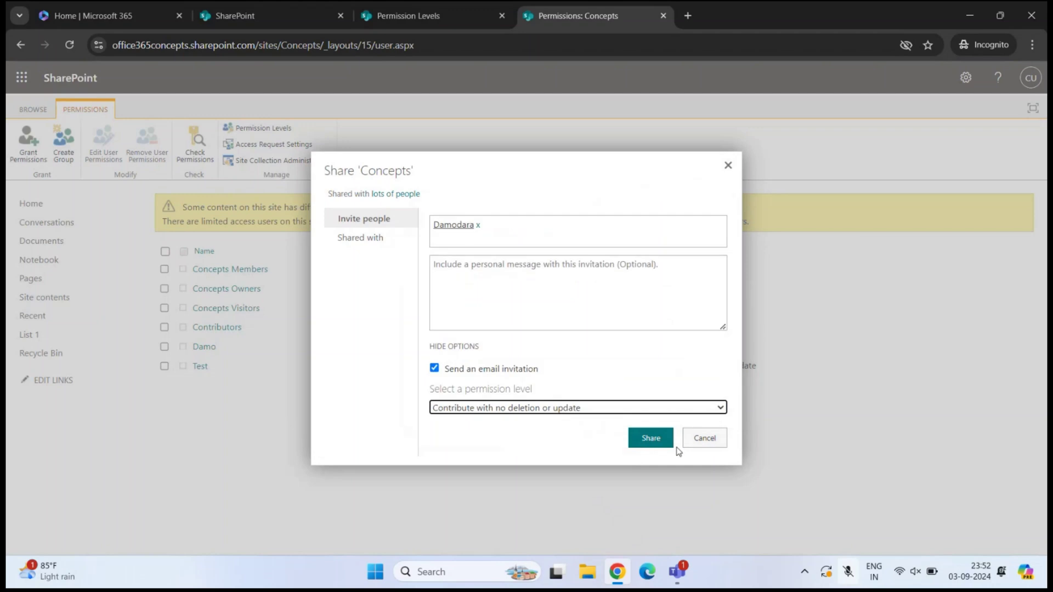
pyautogui.click(650, 438)
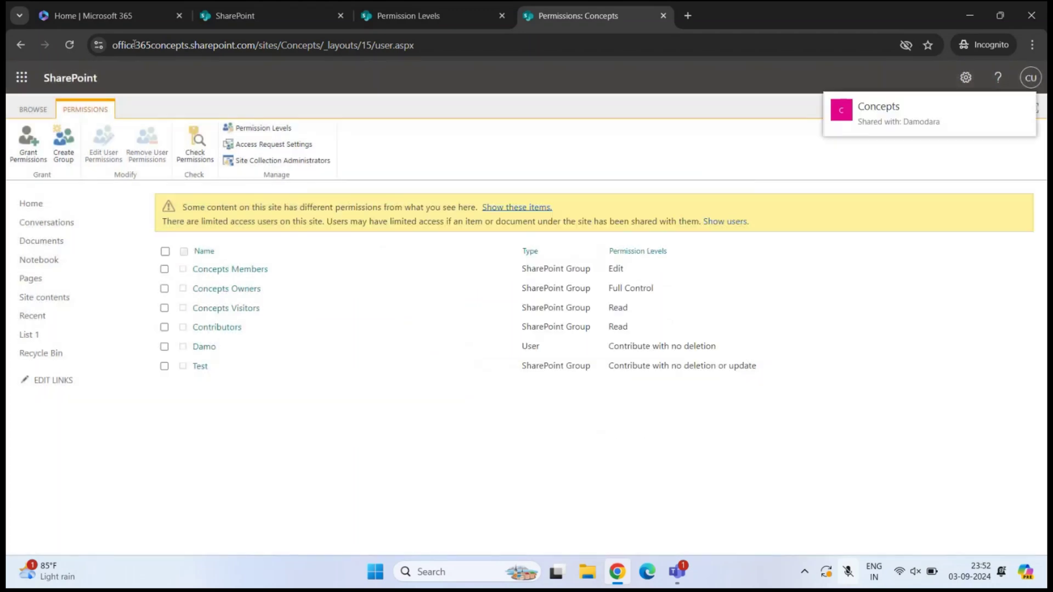
pyautogui.click(70, 45)
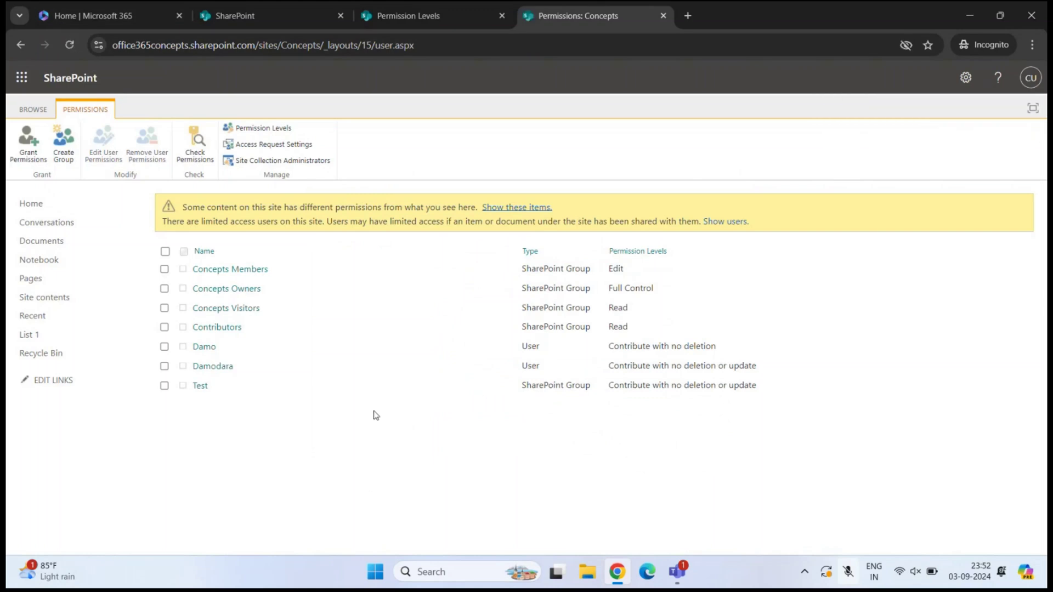
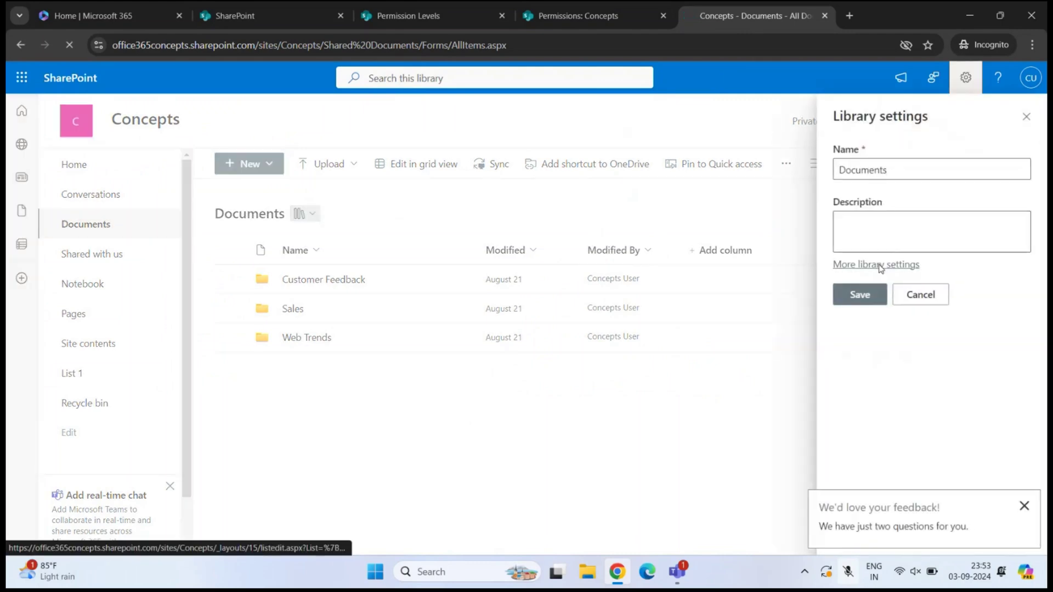
# Open the permissions of the Documents library and review the groups and users listed there.
pyautogui.click(1024, 506)
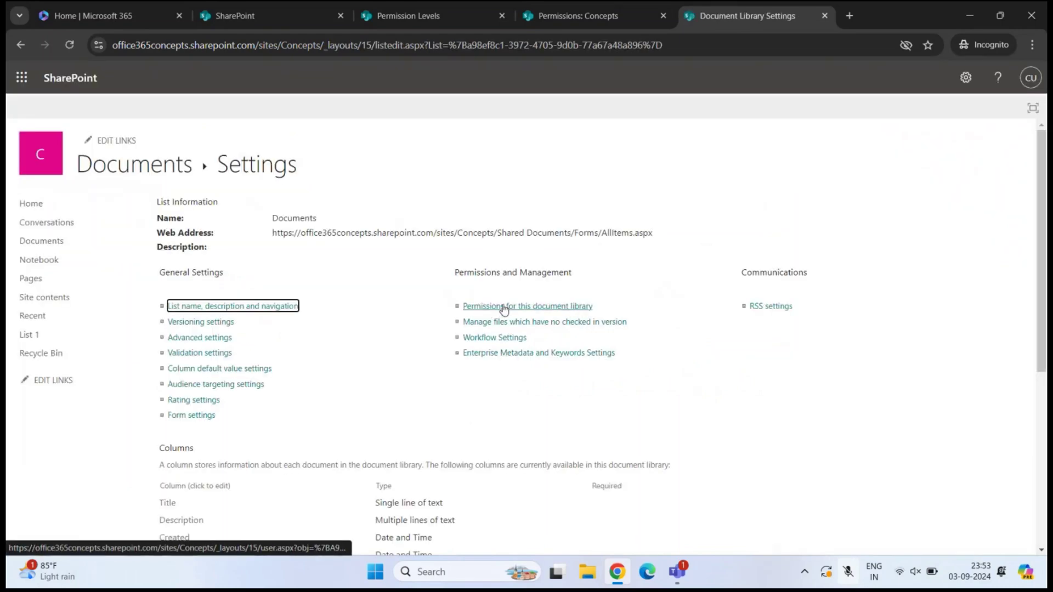
pyautogui.click(503, 308)
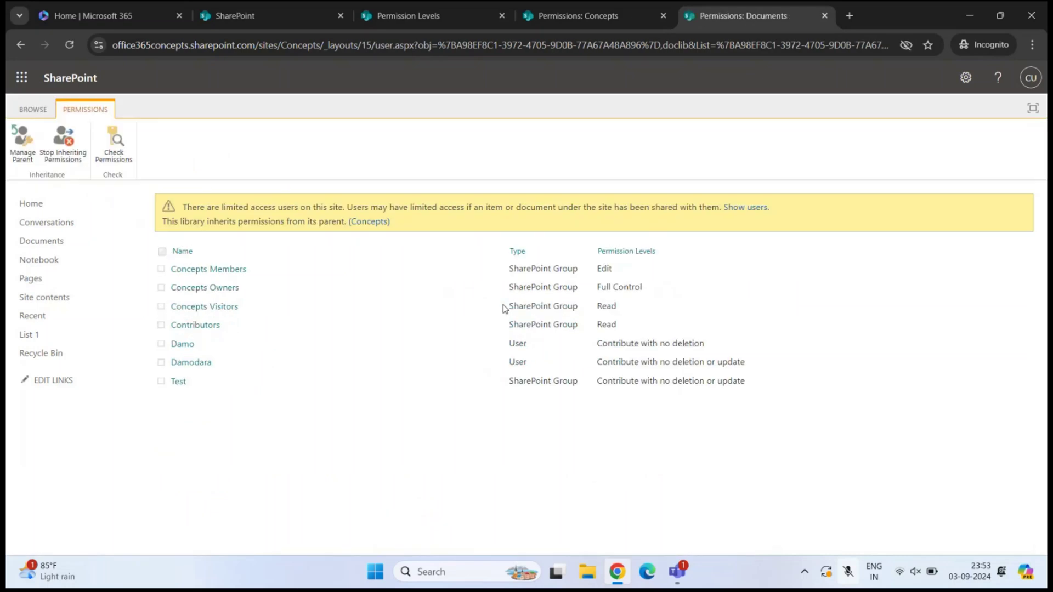
pyautogui.moveTo(238, 307); pyautogui.dragTo(177, 273)
pyautogui.click(288, 301)
pyautogui.moveTo(235, 330); pyautogui.dragTo(181, 327)
pyautogui.moveTo(200, 389); pyautogui.dragTo(174, 383)
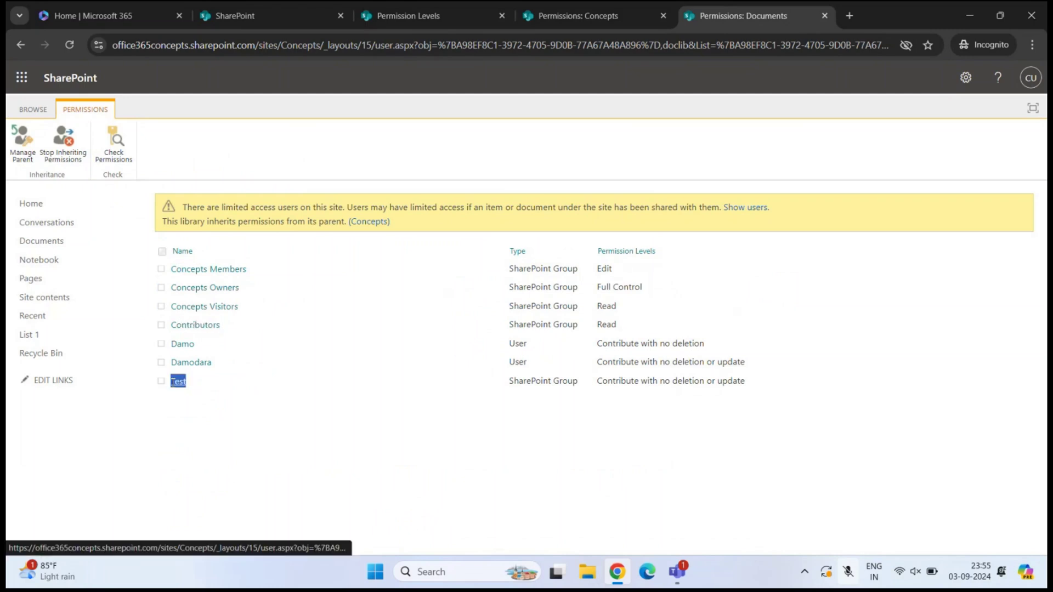
pyautogui.click(331, 444)
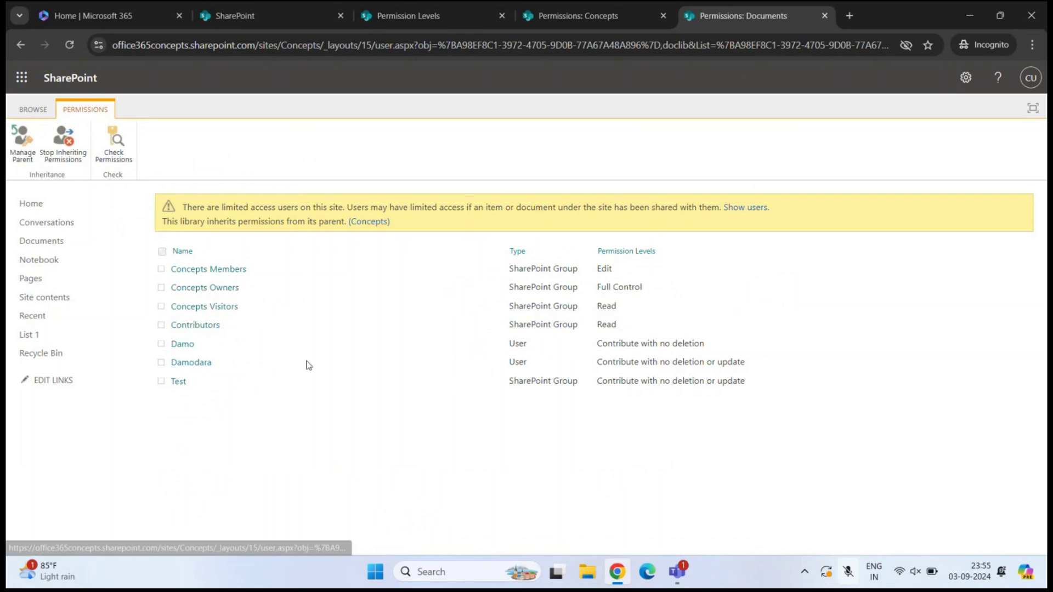
# Compare the Documents library's permissions with the site's permissions and check the library's inheritance notice.
pyautogui.click(642, 18)
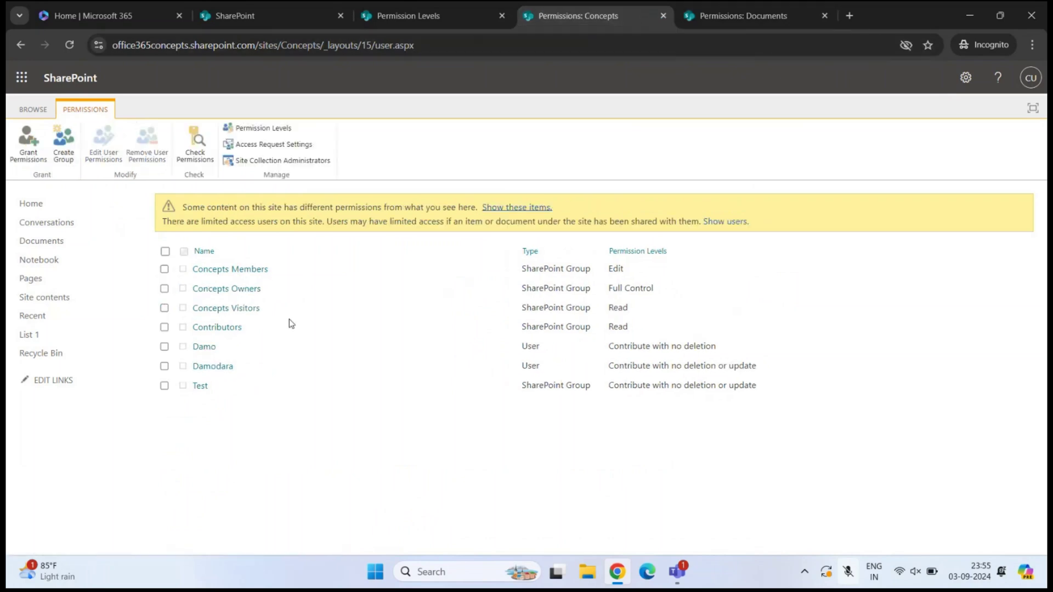
pyautogui.click(730, 17)
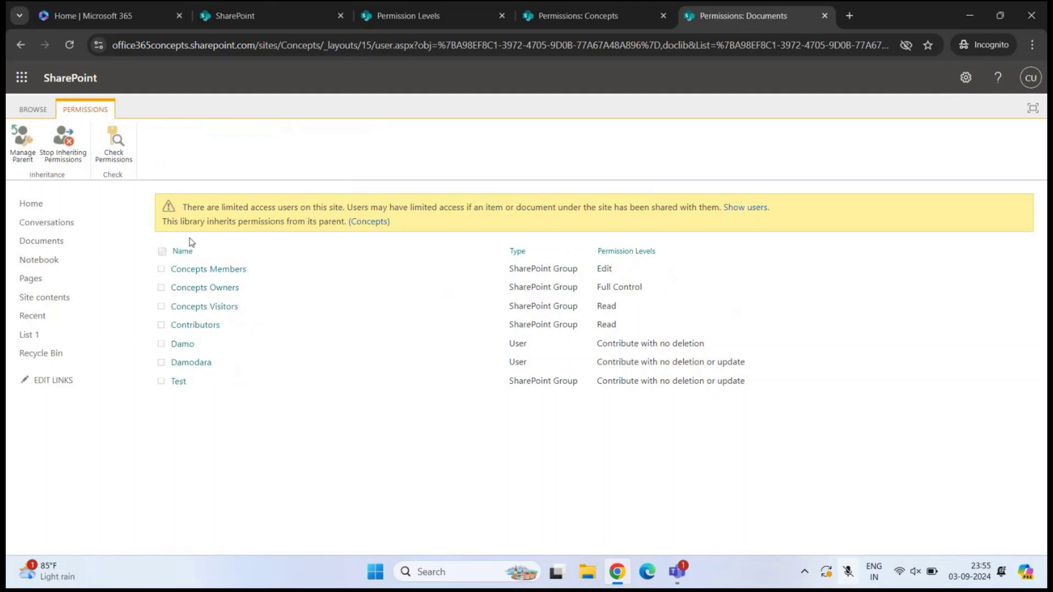
pyautogui.moveTo(162, 221); pyautogui.dragTo(332, 226)
pyautogui.click(324, 424)
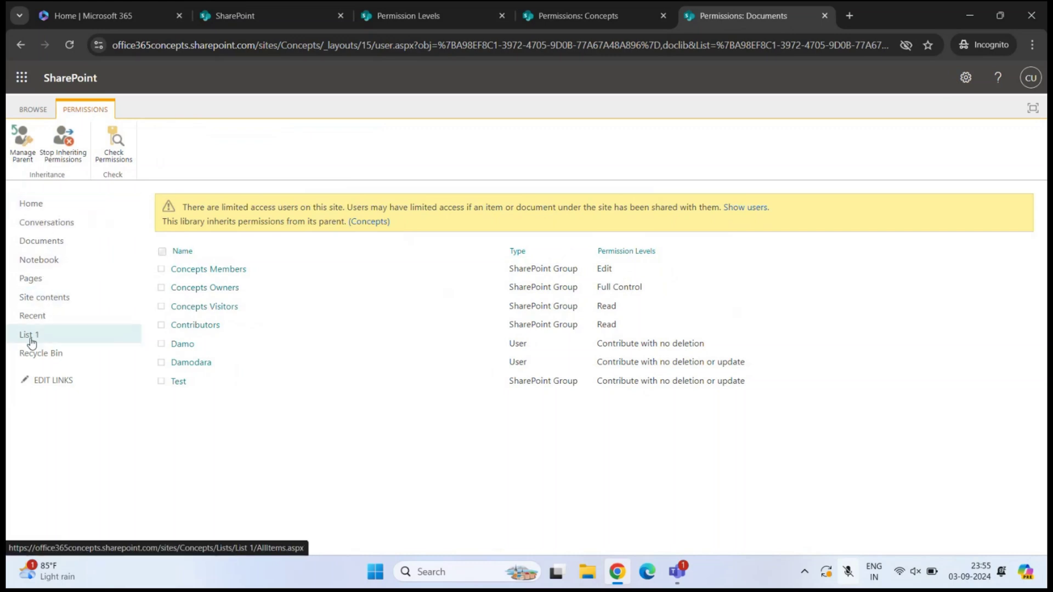
# Open List 1's permissions from its list settings and examine which groups have access.
pyautogui.middleClick(55, 336)
pyautogui.click(811, 13)
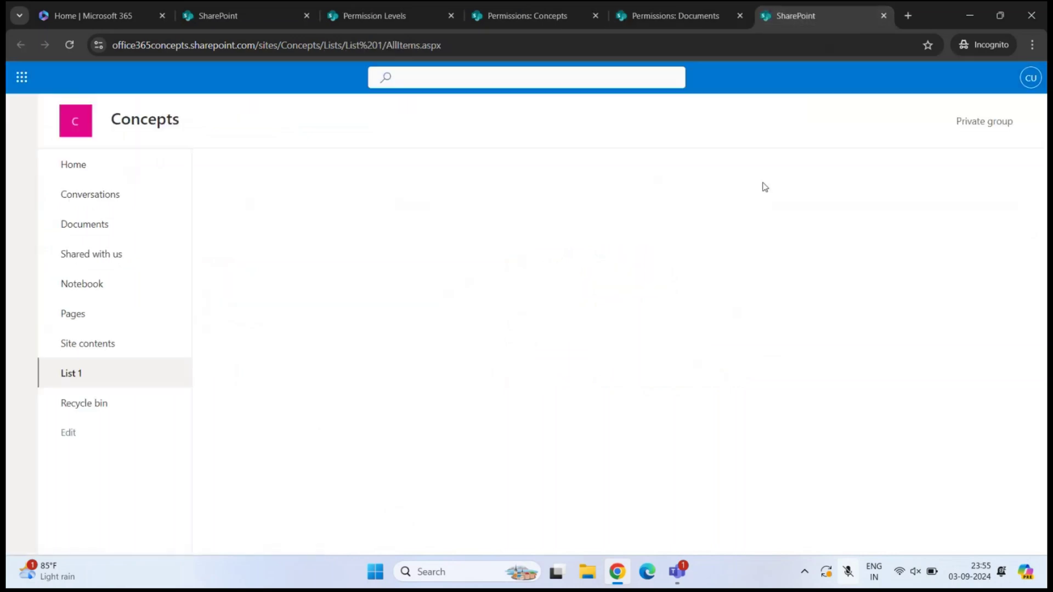
pyautogui.click(966, 77)
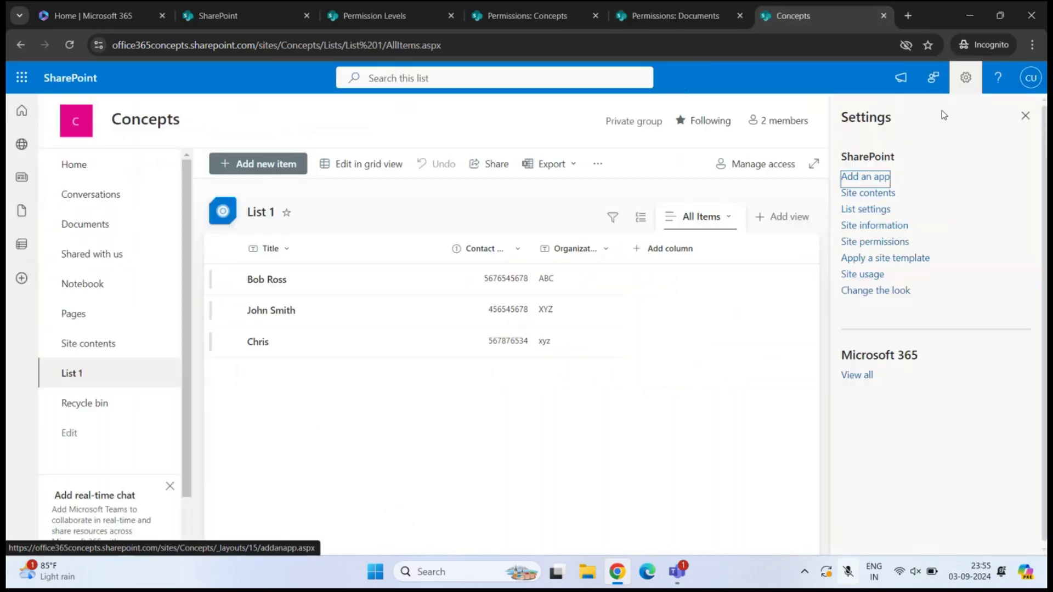
pyautogui.click(865, 210)
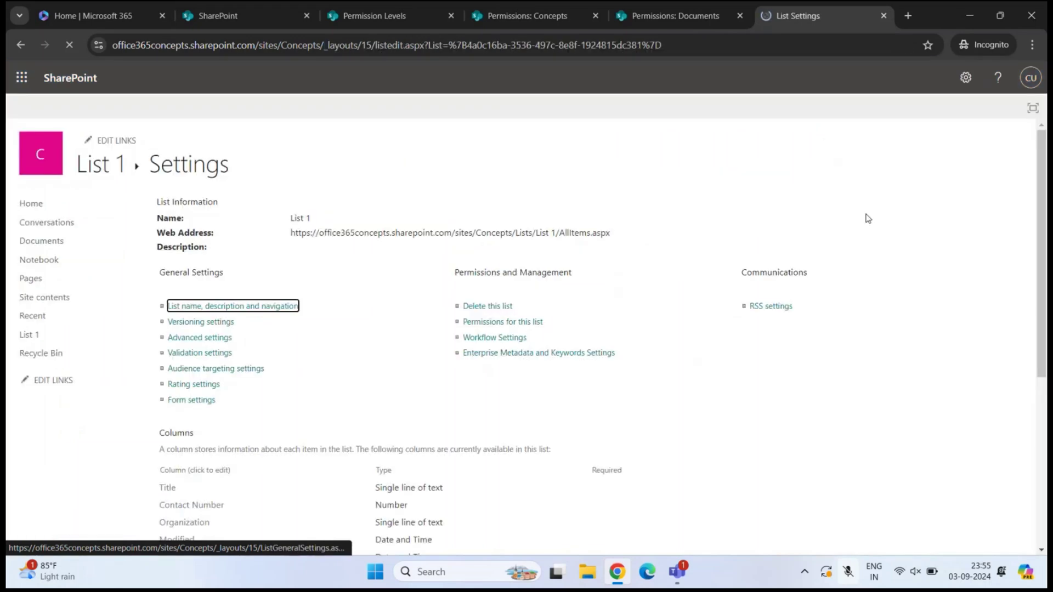
pyautogui.click(498, 324)
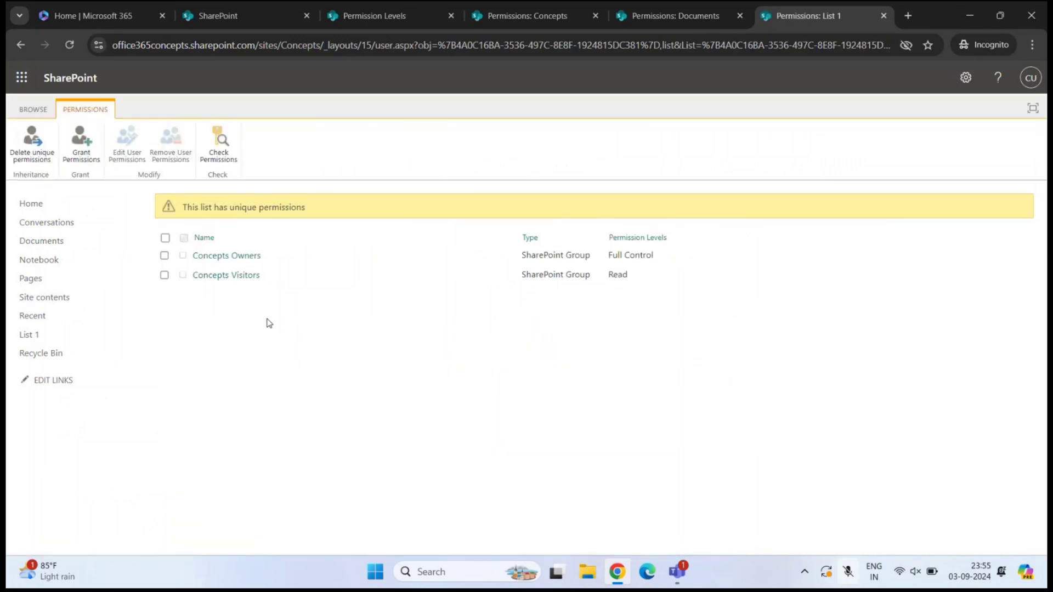
pyautogui.moveTo(285, 287); pyautogui.dragTo(176, 270)
pyautogui.click(360, 357)
# Compare List 1's permissions with those of the Documents library and check the list's inheritance status notice.
pyautogui.click(680, 16)
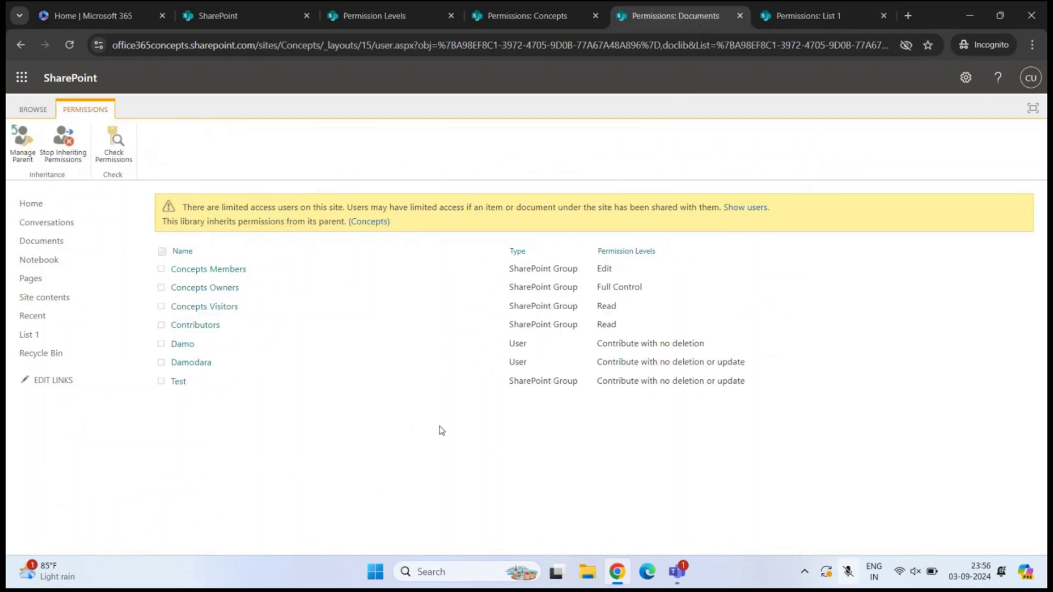
pyautogui.click(783, 24)
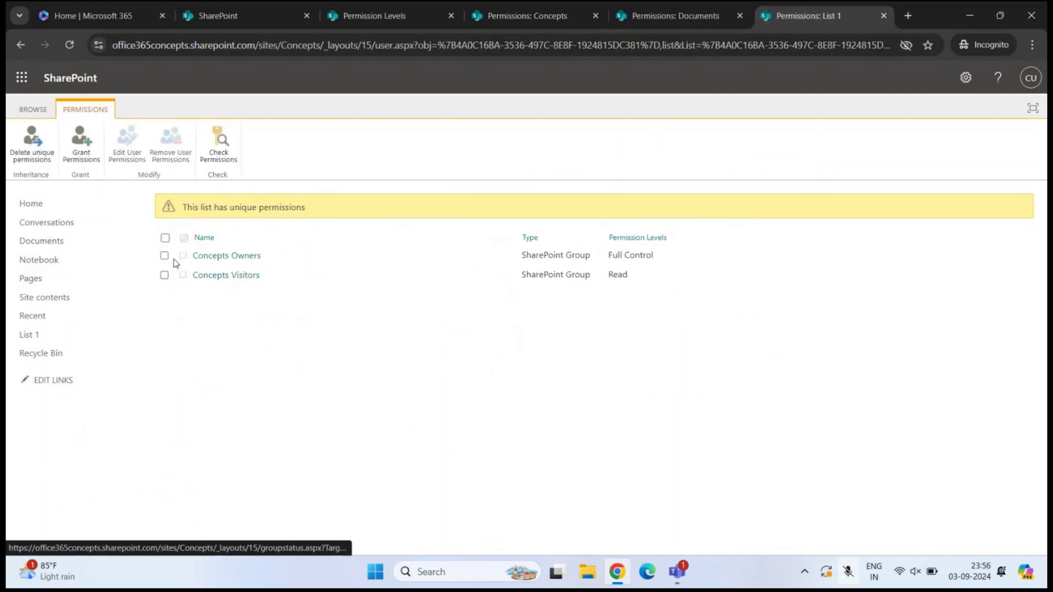
pyautogui.moveTo(183, 207); pyautogui.dragTo(313, 212)
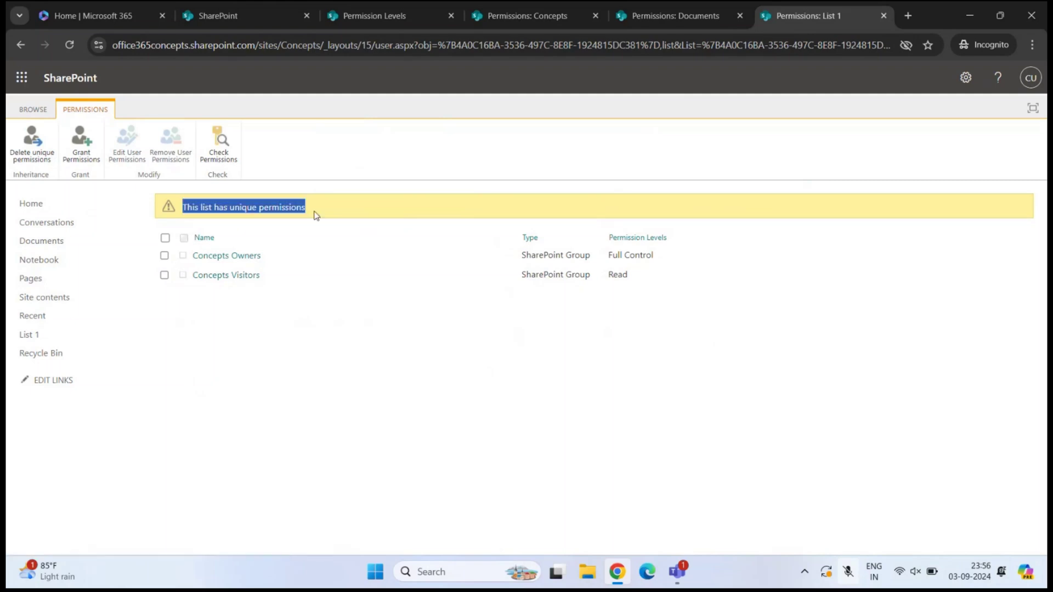
# Delete List 1's unique permissions so it inherits from the parent Concepts site, and review the inherited groups, users and inheritance notice.
pyautogui.click(324, 210)
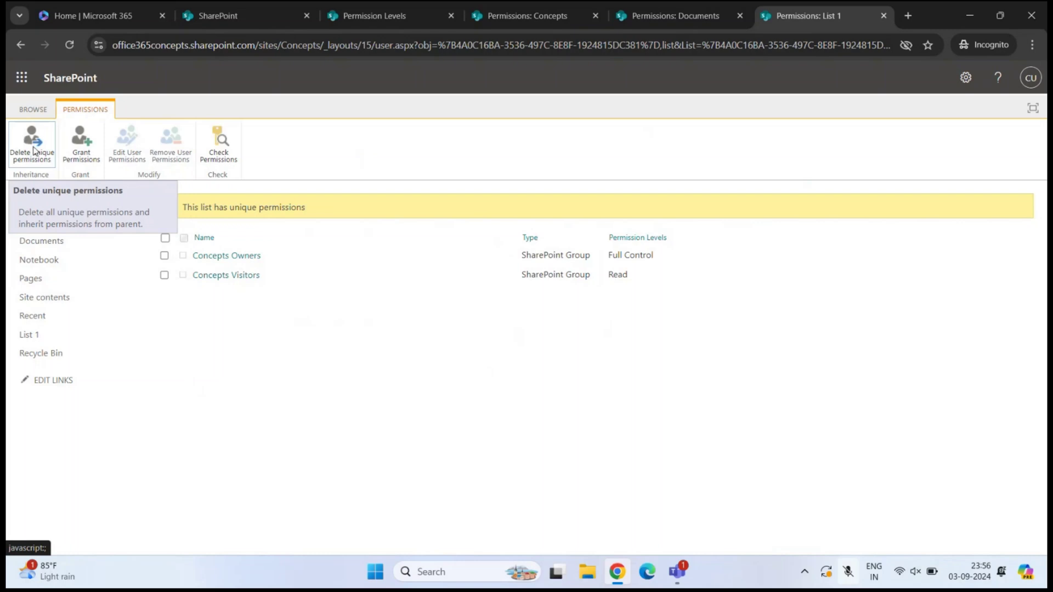
pyautogui.click(34, 149)
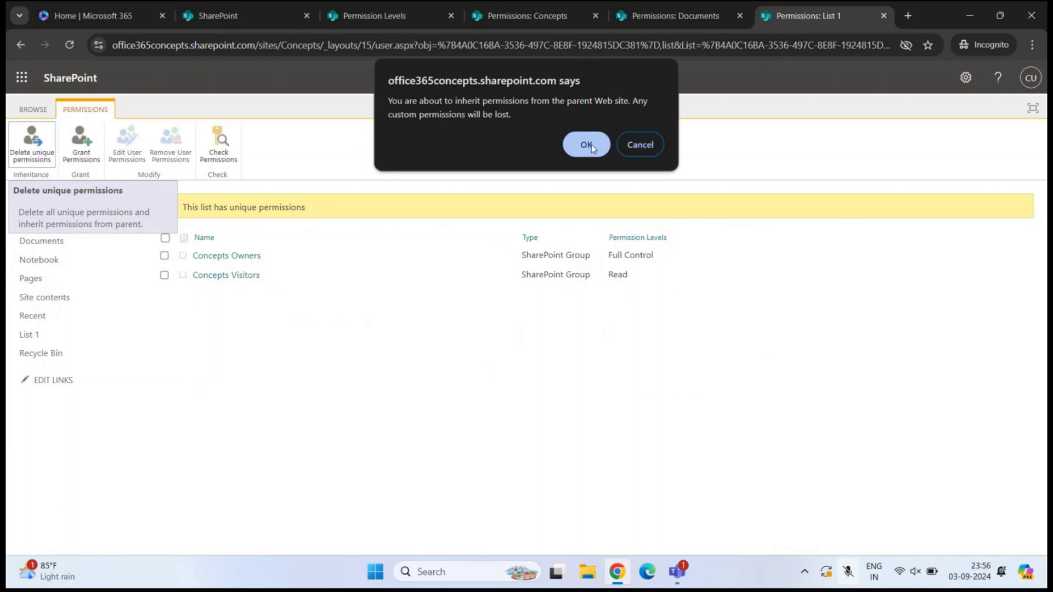
pyautogui.click(586, 144)
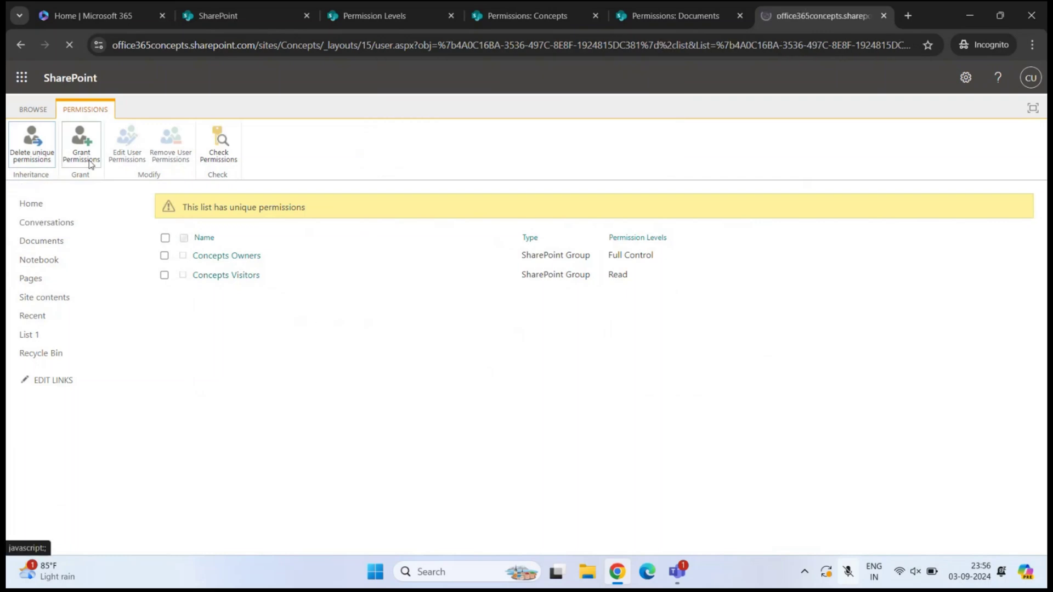
pyautogui.moveTo(219, 395); pyautogui.dragTo(177, 276)
pyautogui.click(304, 321)
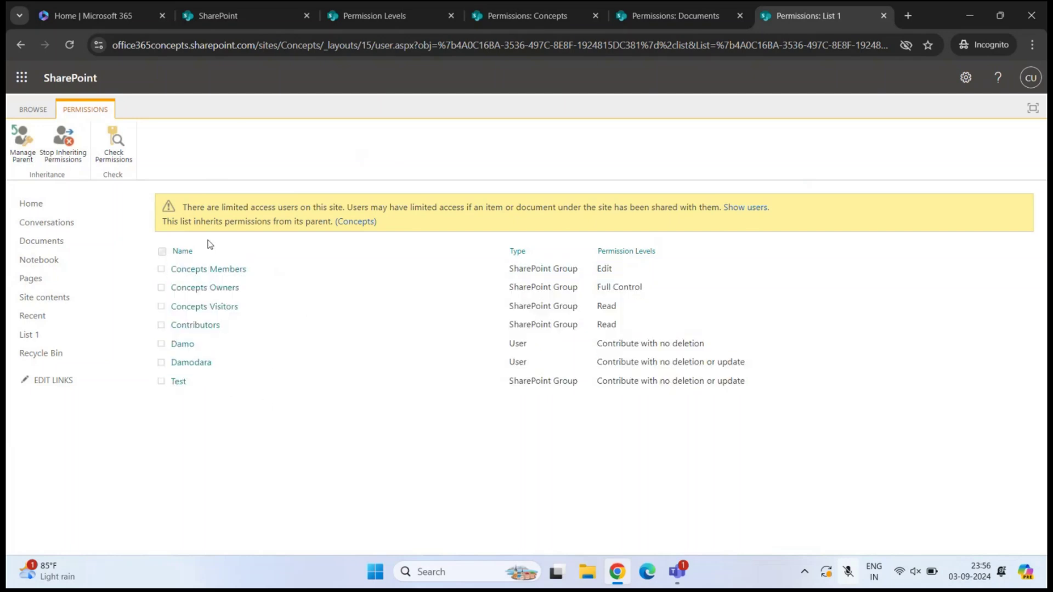
pyautogui.moveTo(163, 227); pyautogui.dragTo(327, 223)
pyautogui.click(430, 415)
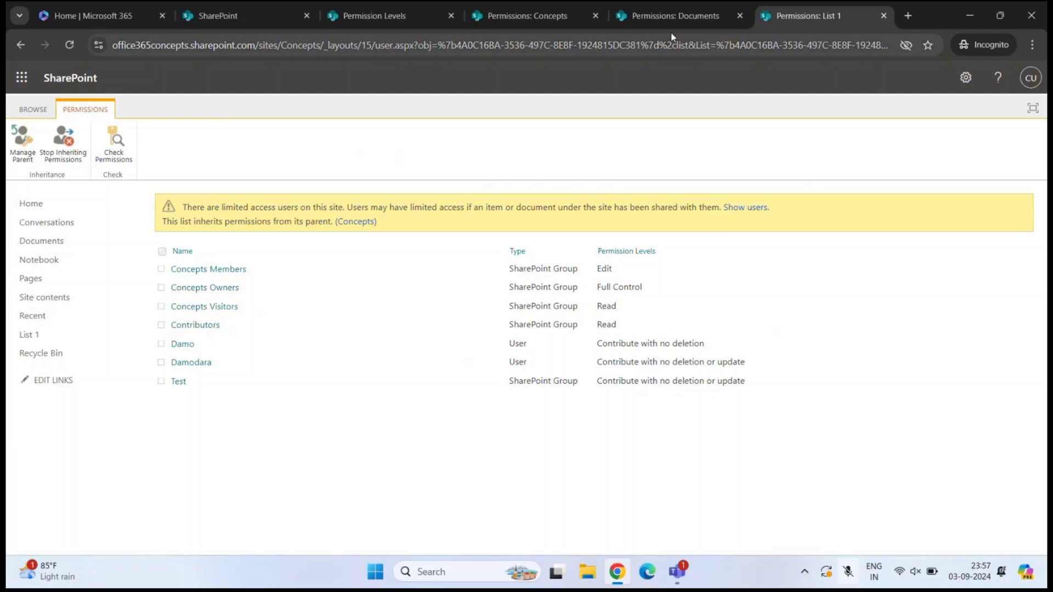
# Open the Database site and view its available permission levels through the advanced permissions settings.
pyautogui.click(385, 17)
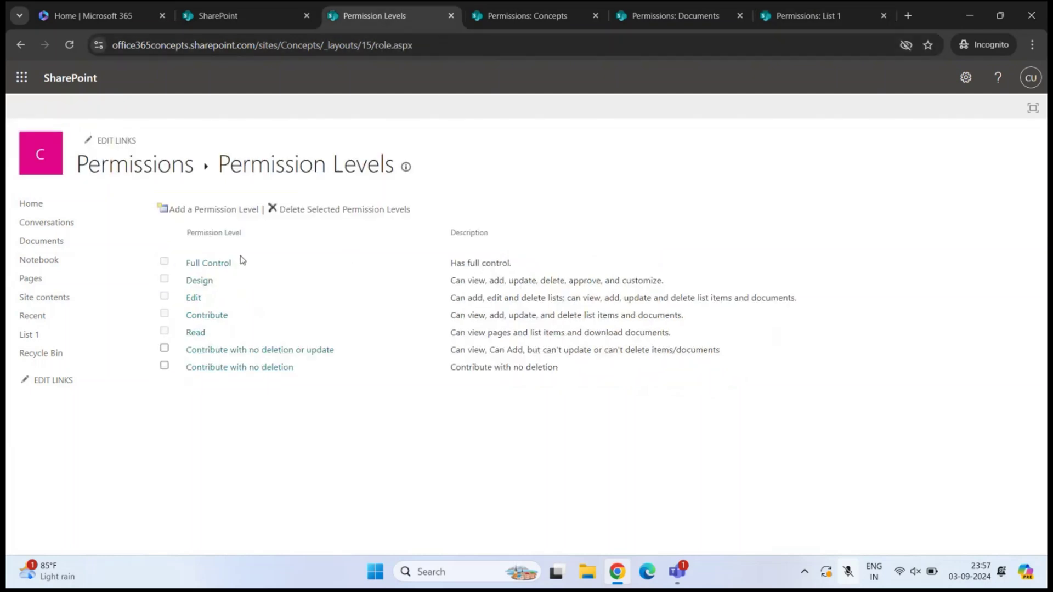
pyautogui.click(219, 15)
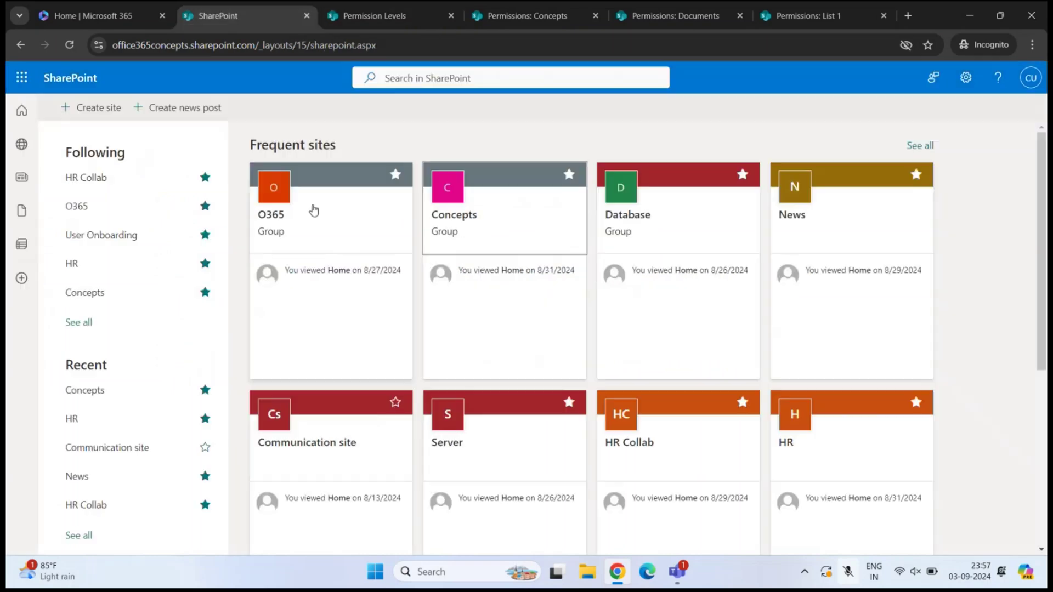
pyautogui.click(710, 229)
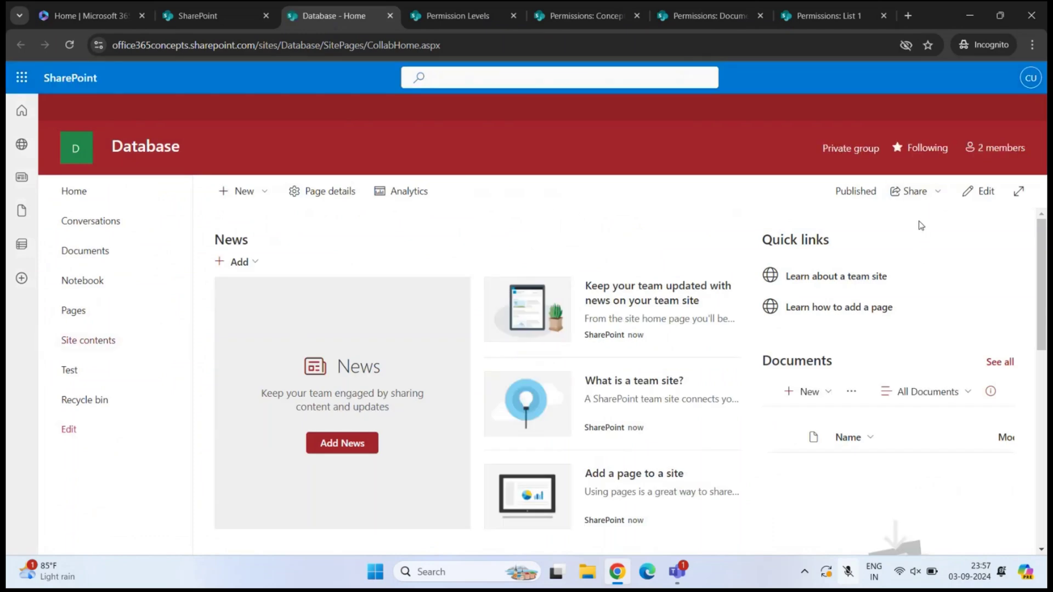
pyautogui.click(966, 77)
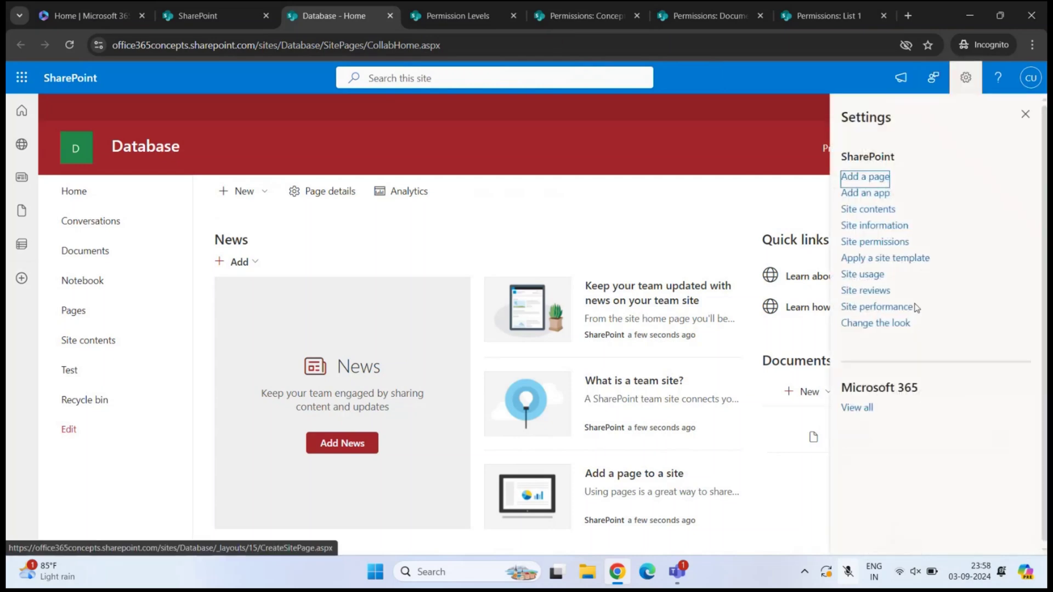
pyautogui.click(880, 243)
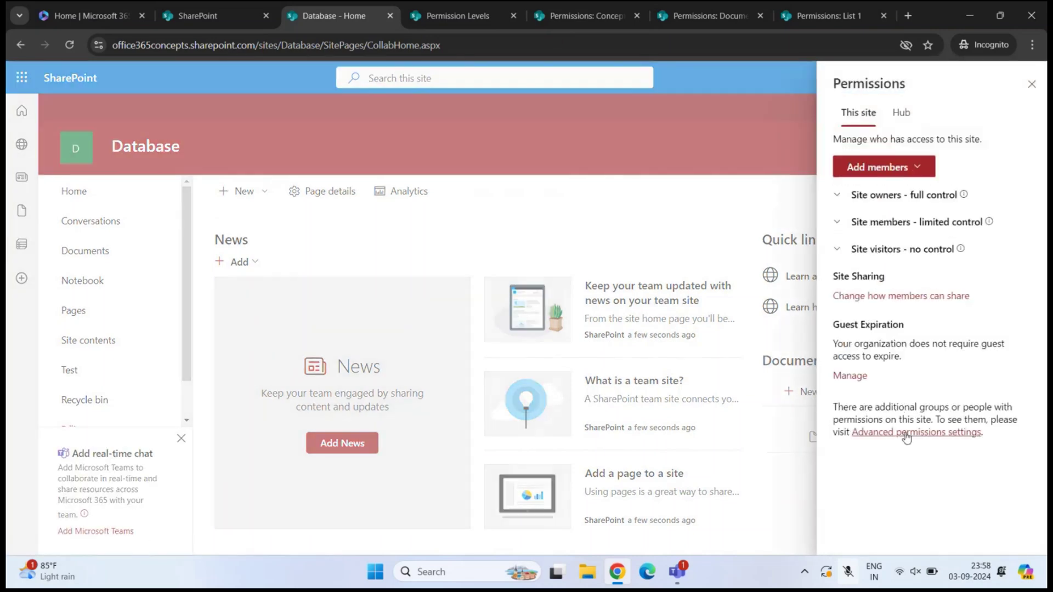
pyautogui.click(906, 433)
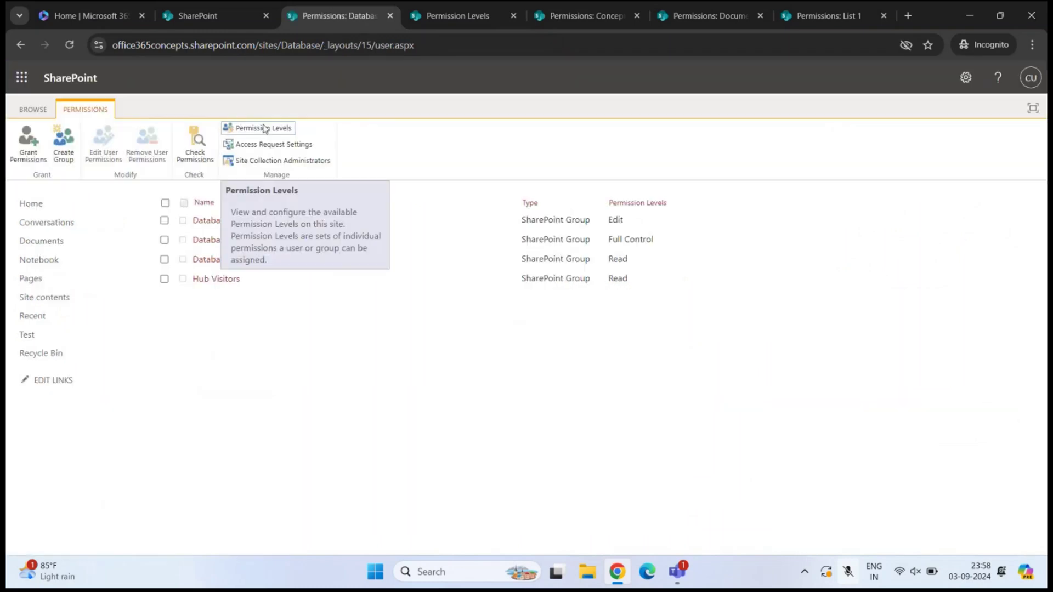
pyautogui.click(264, 129)
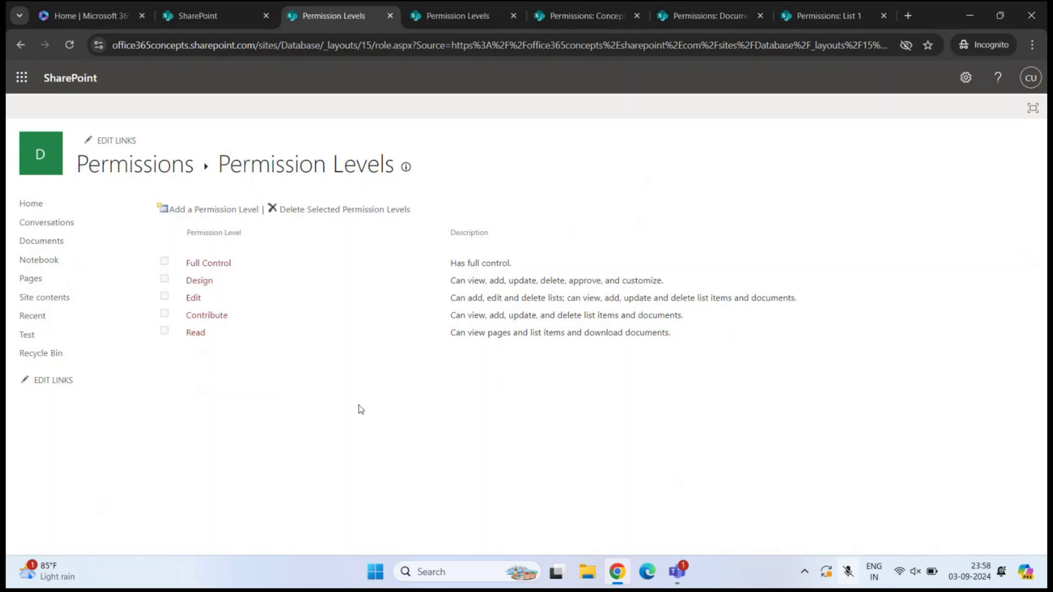
# Open the Concepts site's permission levels and compare its custom no-deletion levels with the Database site's list.
pyautogui.click(788, 17)
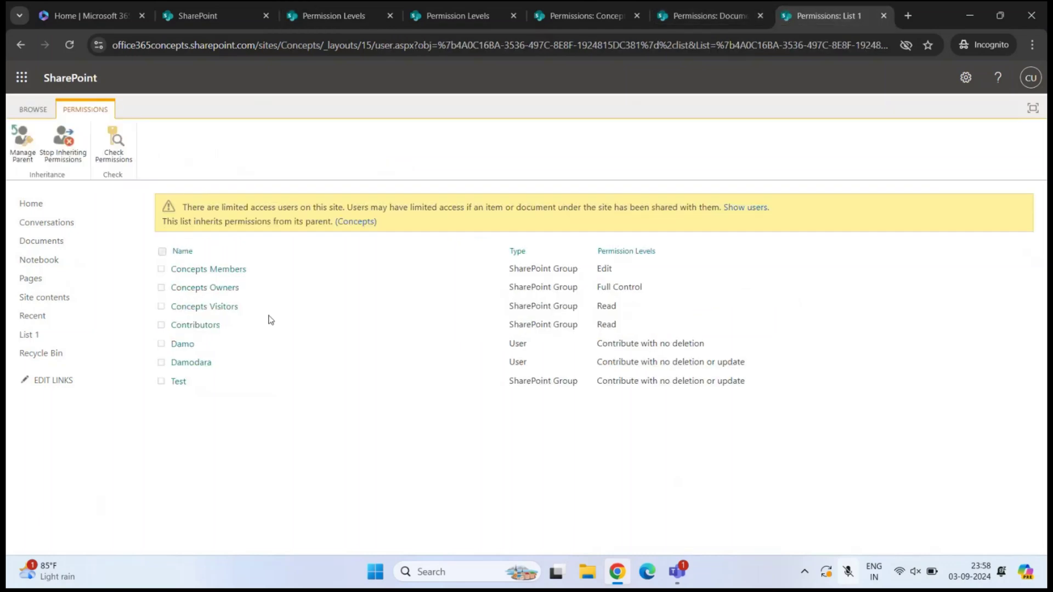
pyautogui.click(629, 20)
pyautogui.click(262, 128)
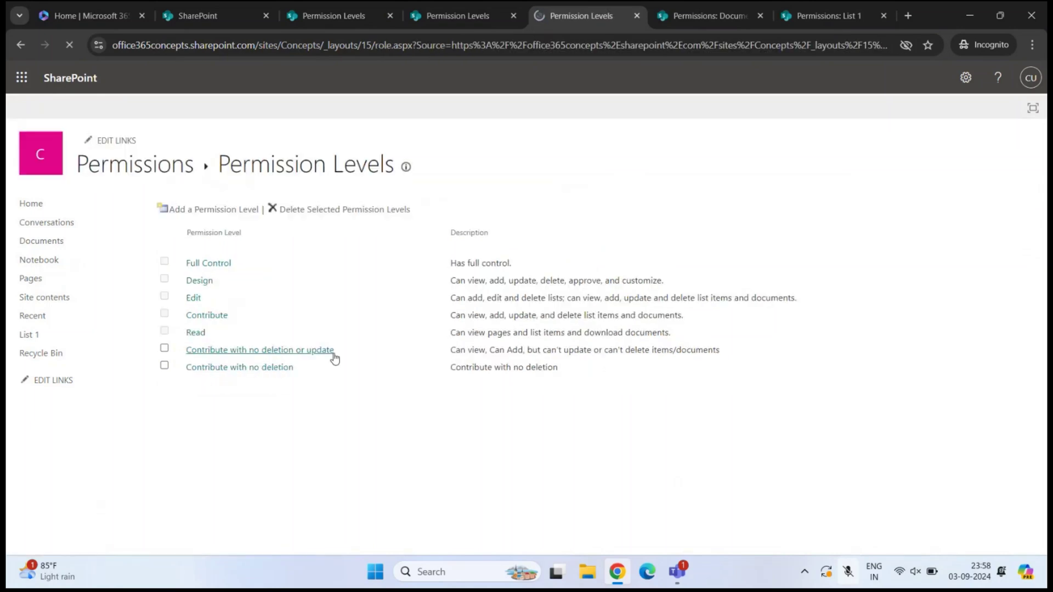
pyautogui.moveTo(334, 374); pyautogui.dragTo(184, 354)
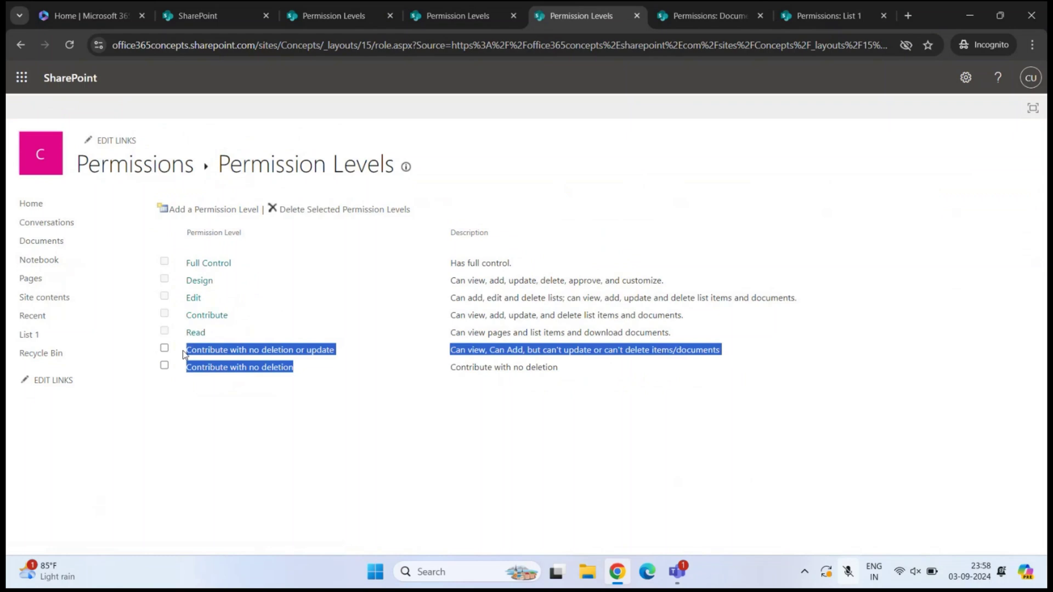
pyautogui.click(310, 19)
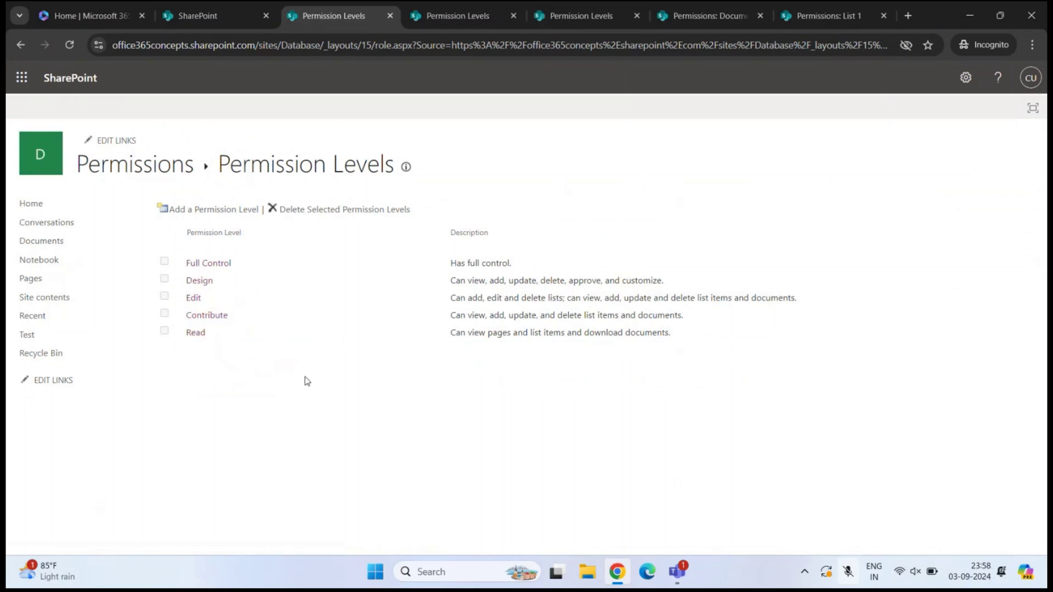